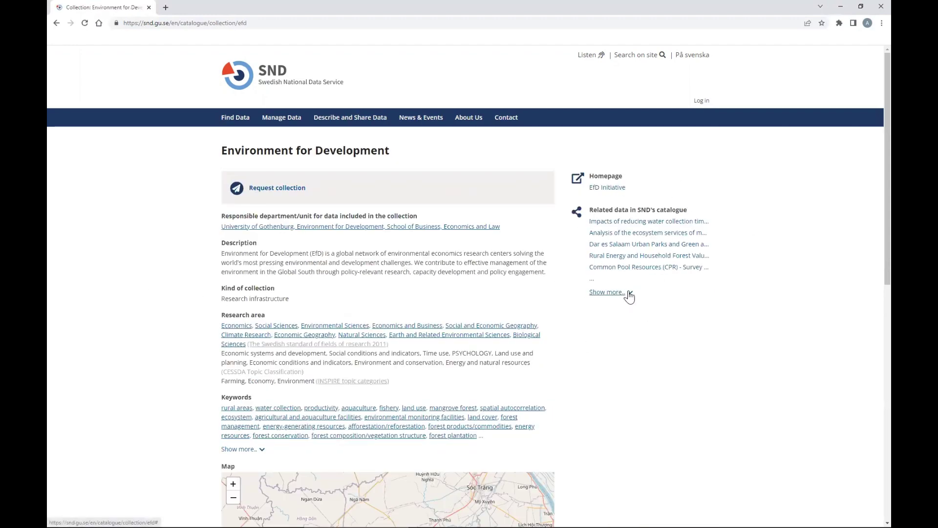
- Expand the full list of related data for the Environment for Development collection, and return to the SND home page
left_click(627, 293)
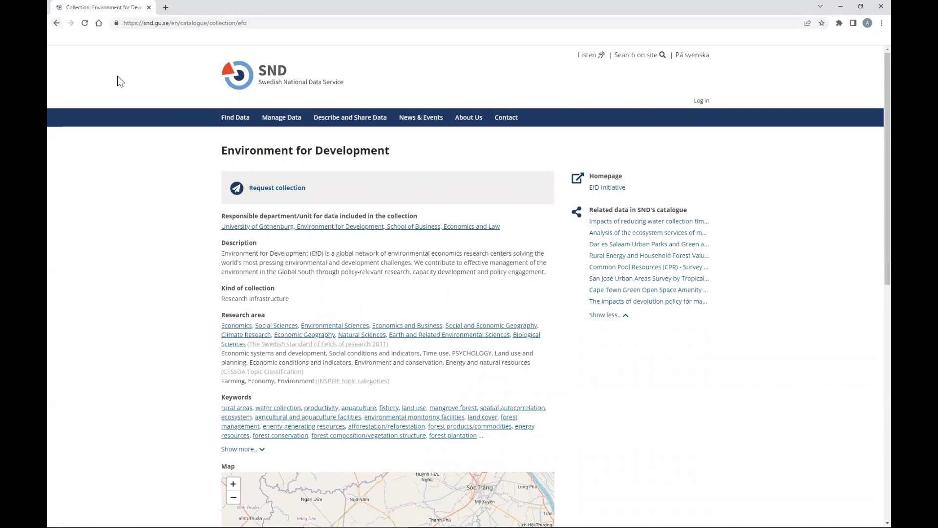
left_click(270, 71)
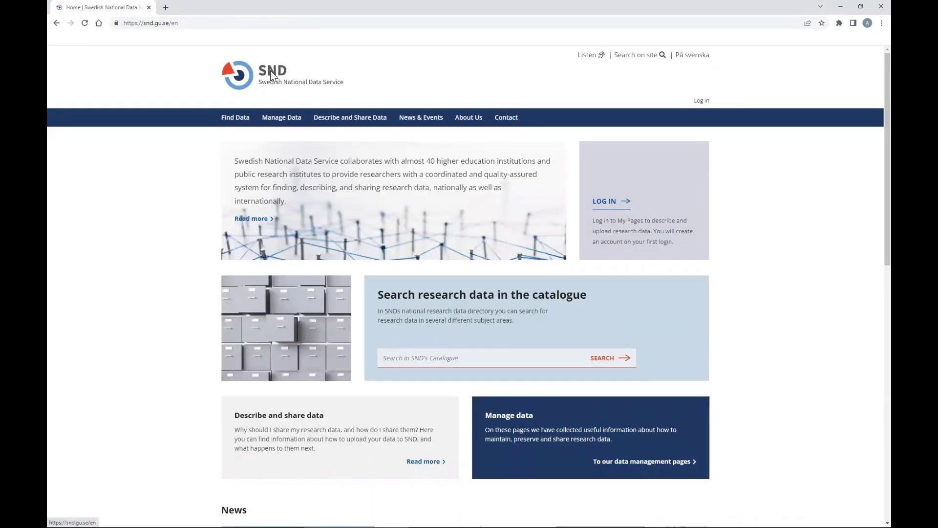
mouse_move(274, 117)
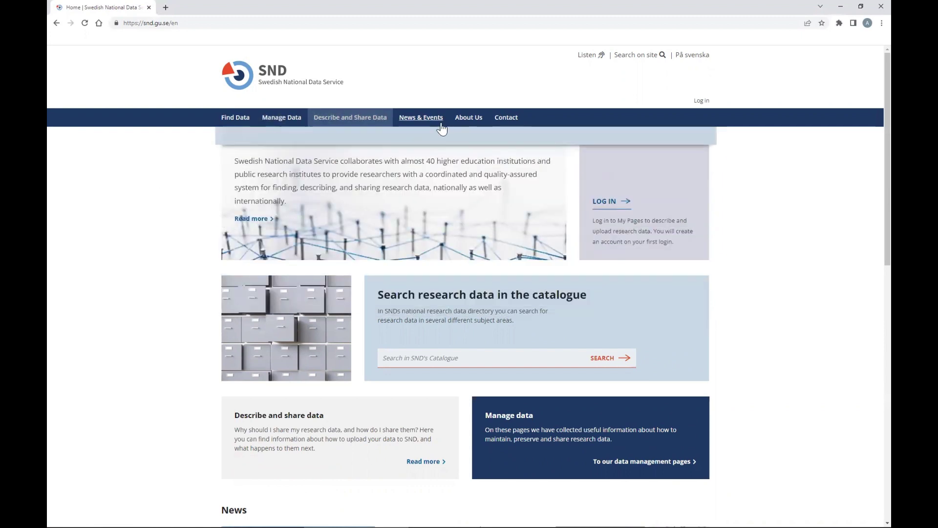
- Log in to SND through ORCID with the prefilled account credentials, and display My Pages in English
left_click(604, 203)
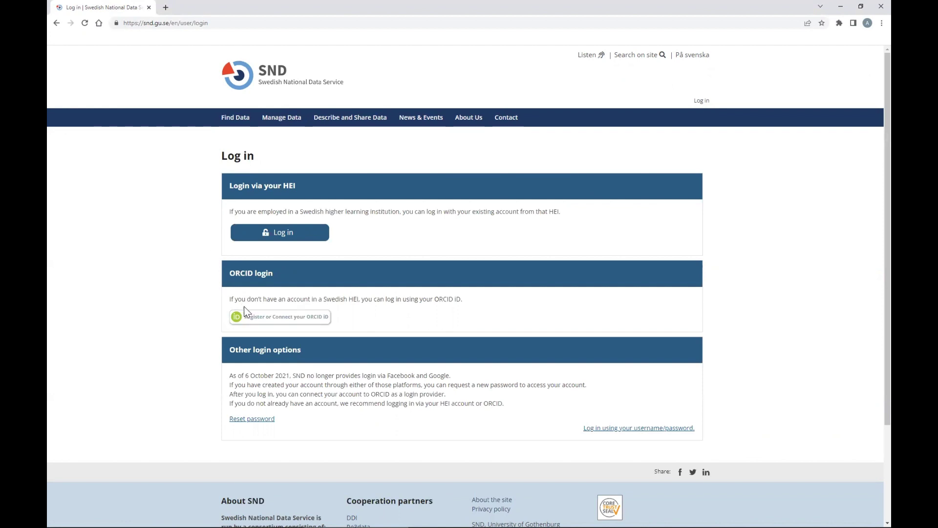
left_click(258, 319)
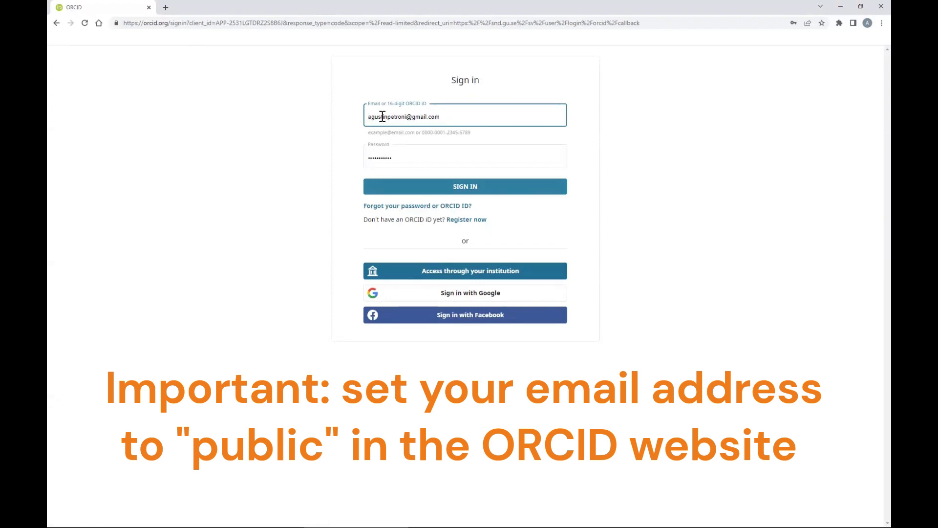
left_click(393, 187)
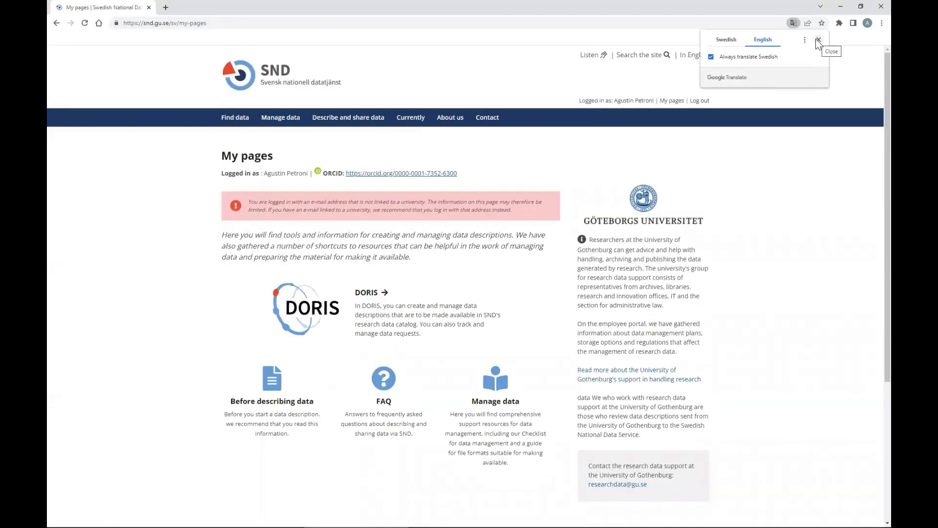
left_click(688, 57)
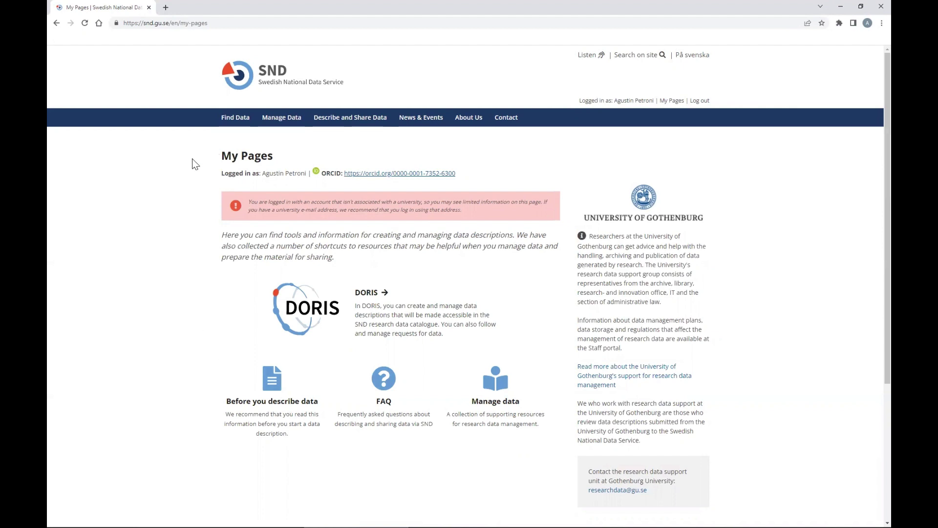
- Open DORIS from My Pages and start a new data description
left_click(302, 309)
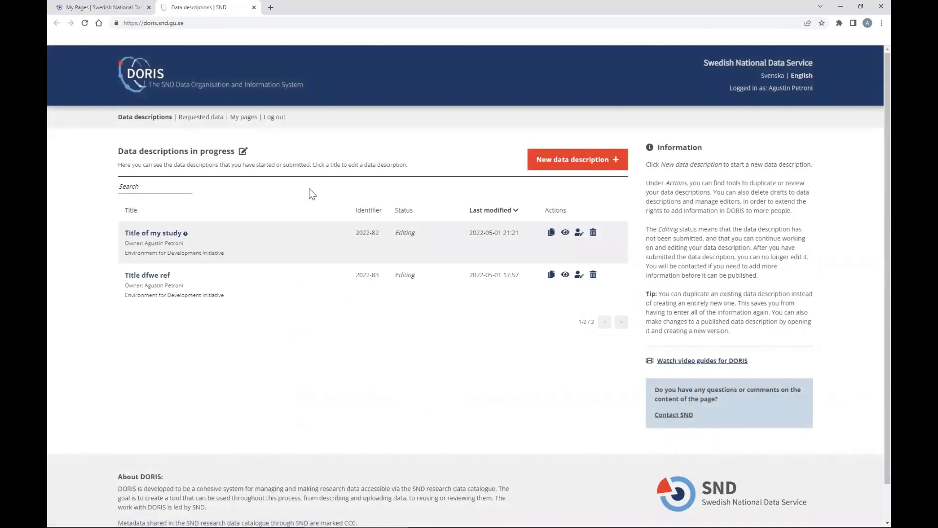
left_click_drag(118, 152, 188, 154)
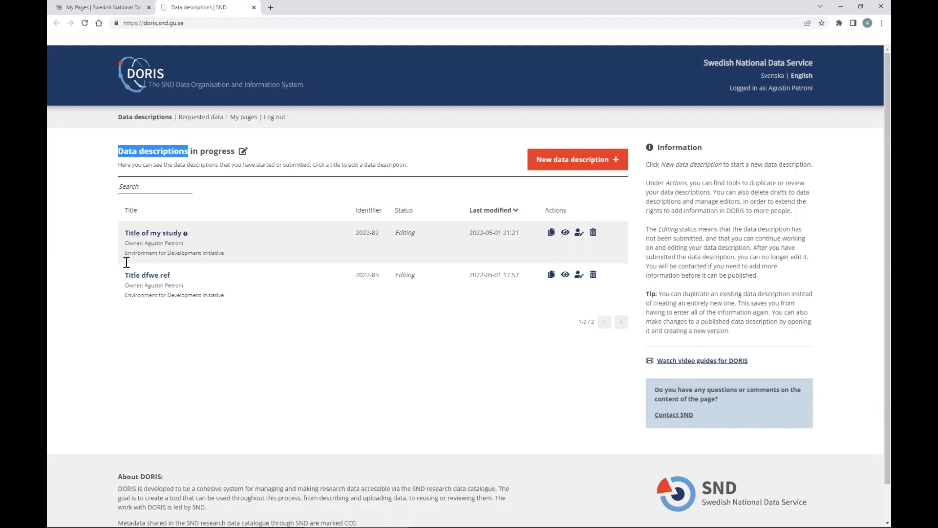
left_click(107, 155)
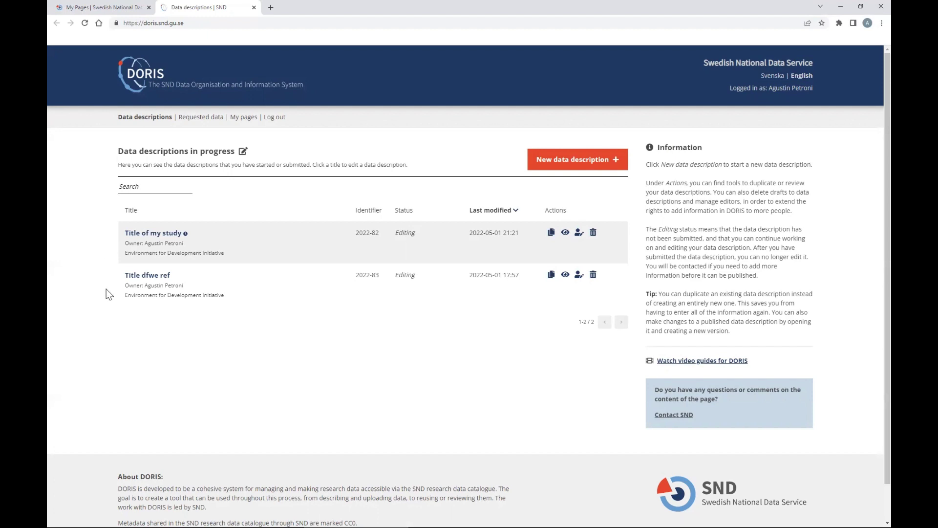
left_click(550, 165)
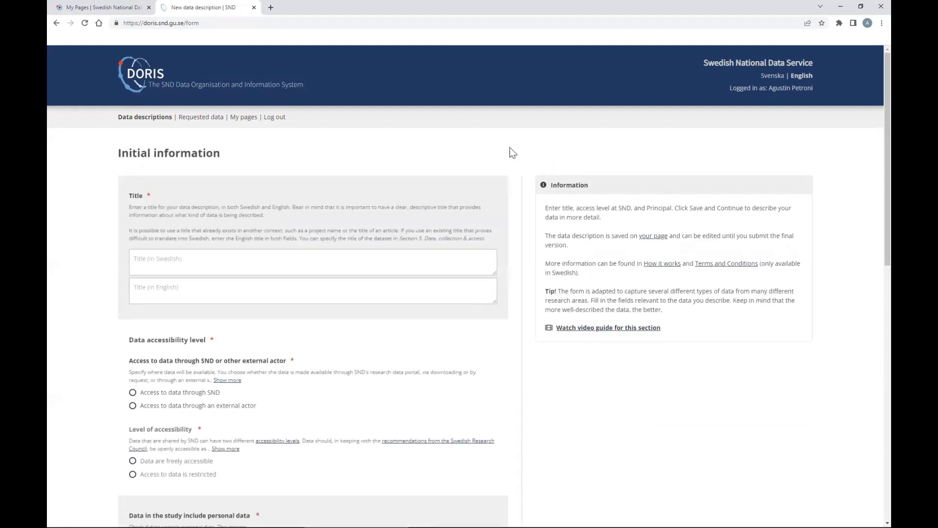
- Enter "Title of my Study" as both the Swedish and the English title of the data description
scroll(510, 147, "down", 1)
scroll(510, 147, "up", 1)
scroll(510, 152, "down", 1)
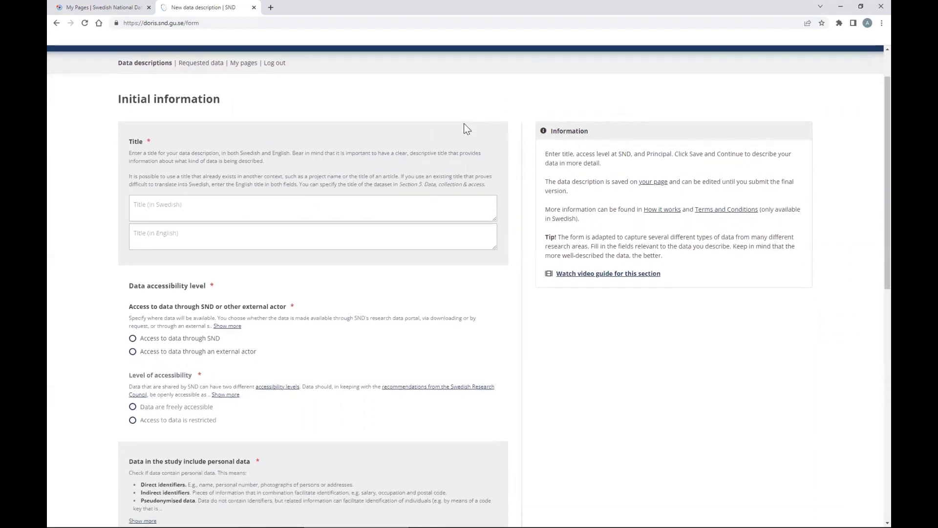
scroll(465, 129, "down", 1)
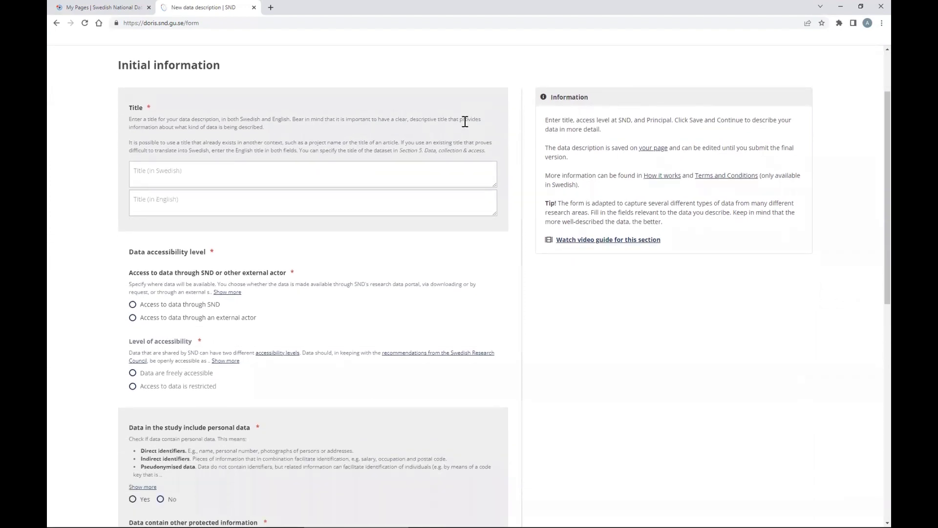
left_click(133, 175)
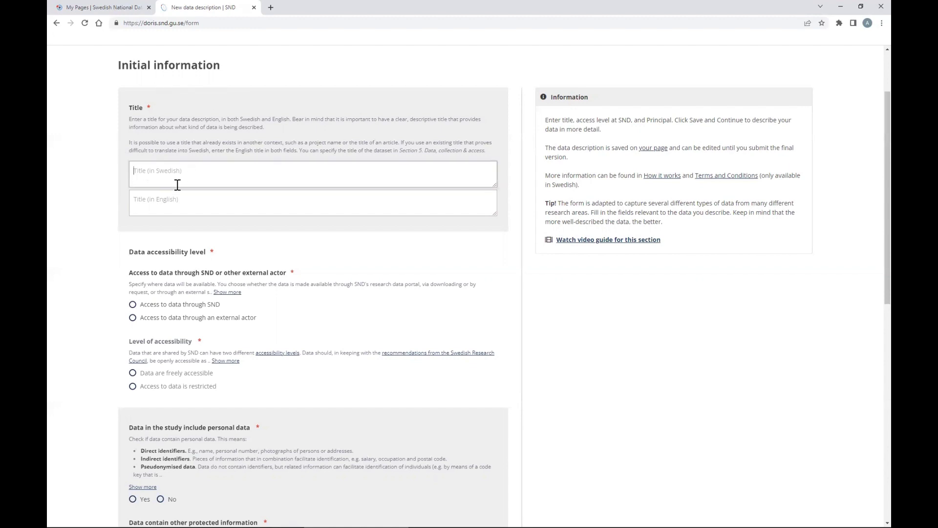
left_click(133, 202)
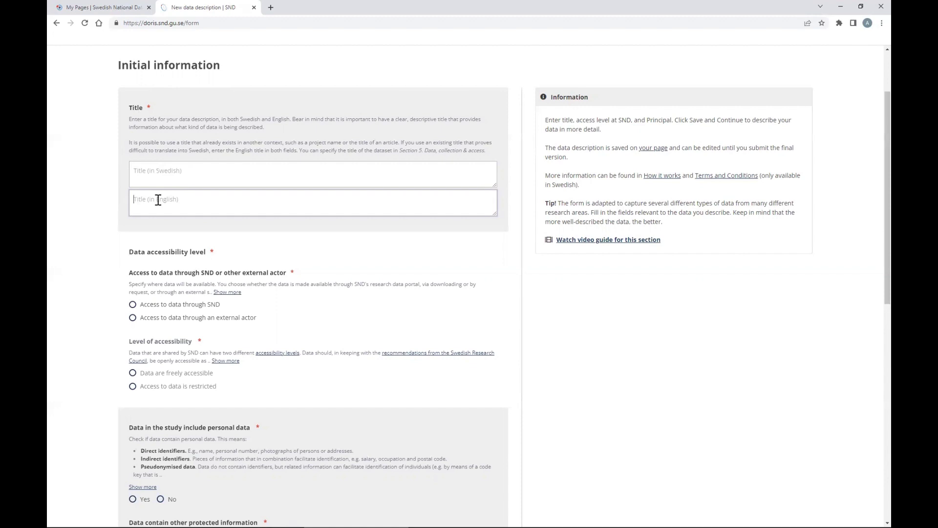
left_click(162, 173)
type("T")
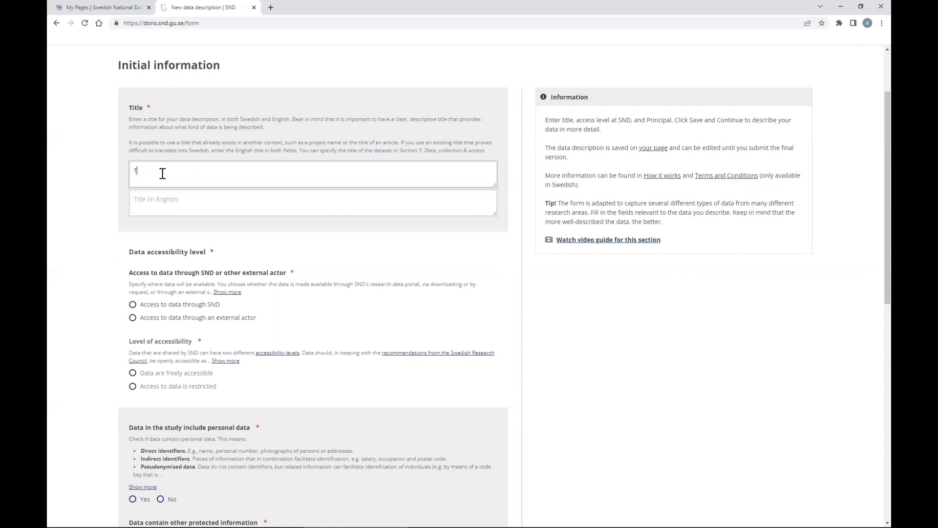
type("itle of my Study")
key("ctrl+a")
key("ctrl+c")
key("Tab")
key("ctrl+v")
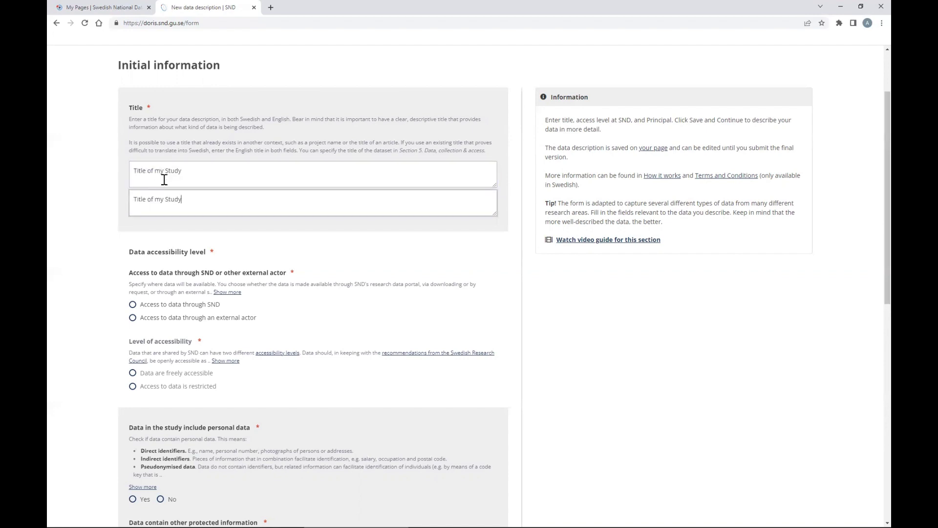
- Set the data access to be through SND and the level of accessibility to restricted
scroll(182, 175, "down", 2)
scroll(188, 168, "down", 1)
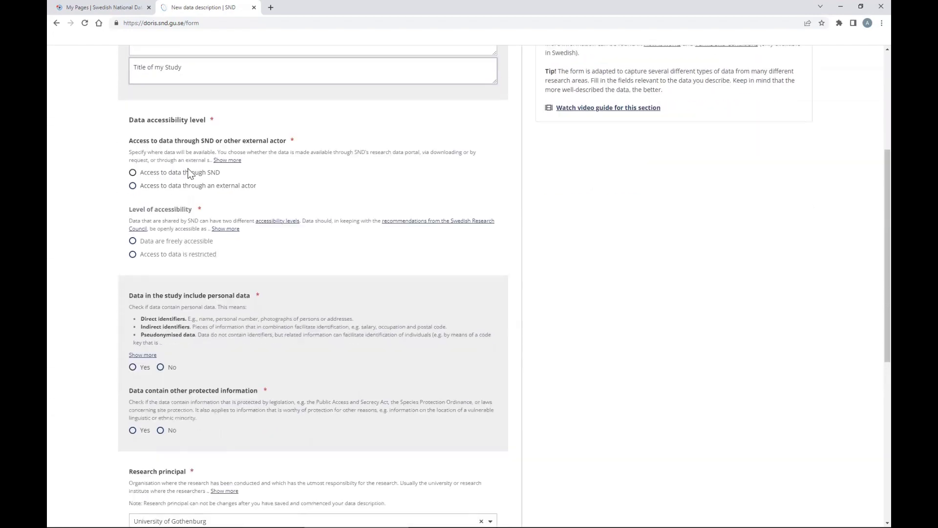
left_click(132, 173)
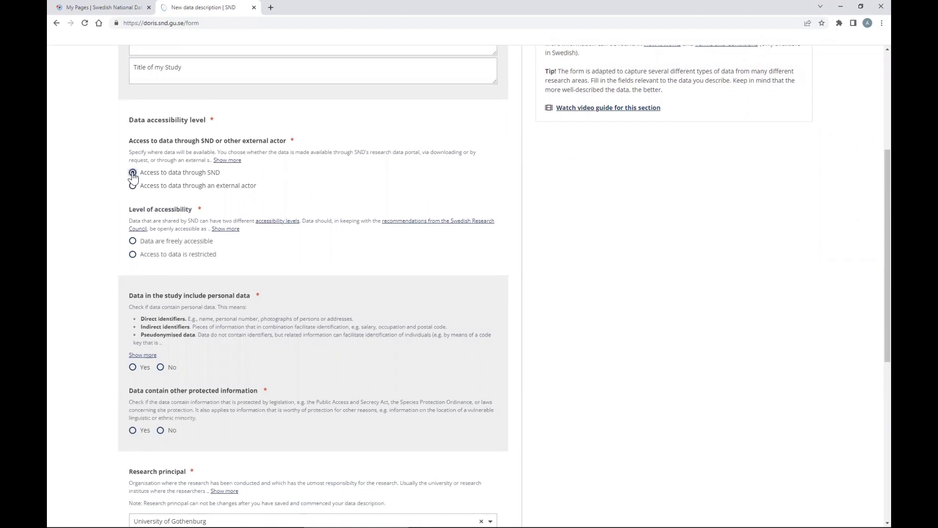
left_click(133, 255)
- Review the direct, indirect and pseudonymised identifier definitions, and answer Yes to the study data including personal data
scroll(132, 259, "down", 2)
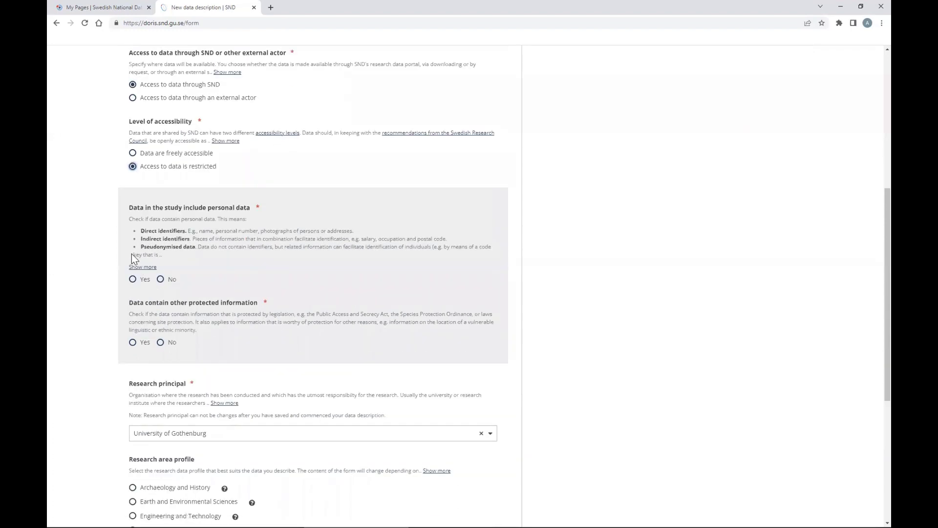
scroll(113, 242, "up", 7)
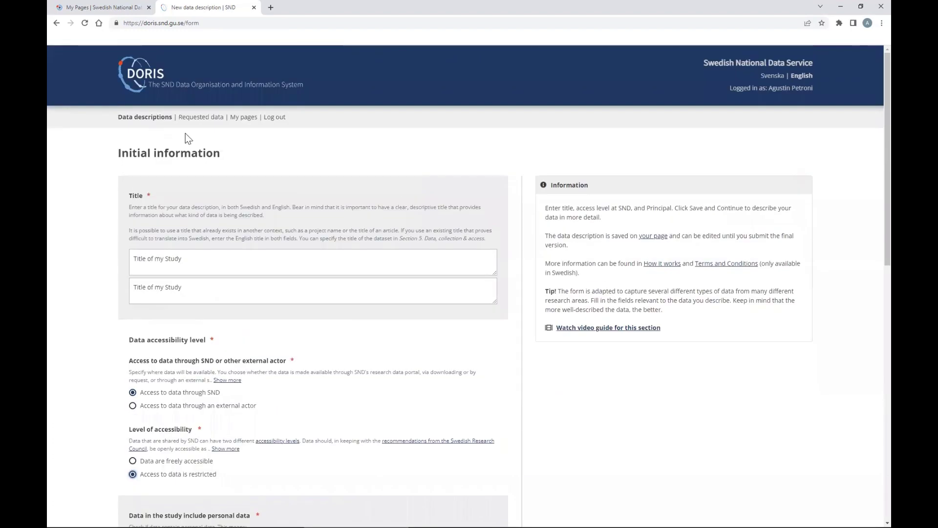
scroll(93, 242, "down", 6)
scroll(92, 241, "down", 1)
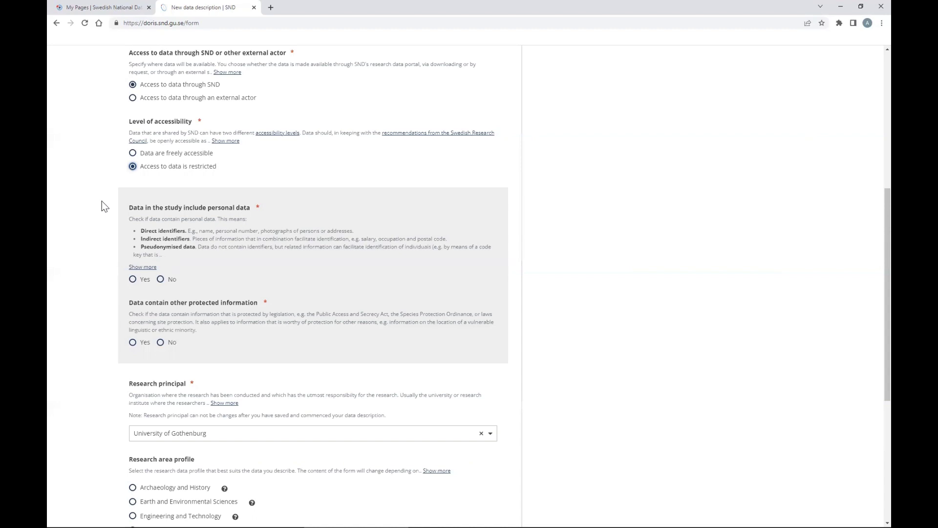
left_click_drag(140, 230, 186, 233)
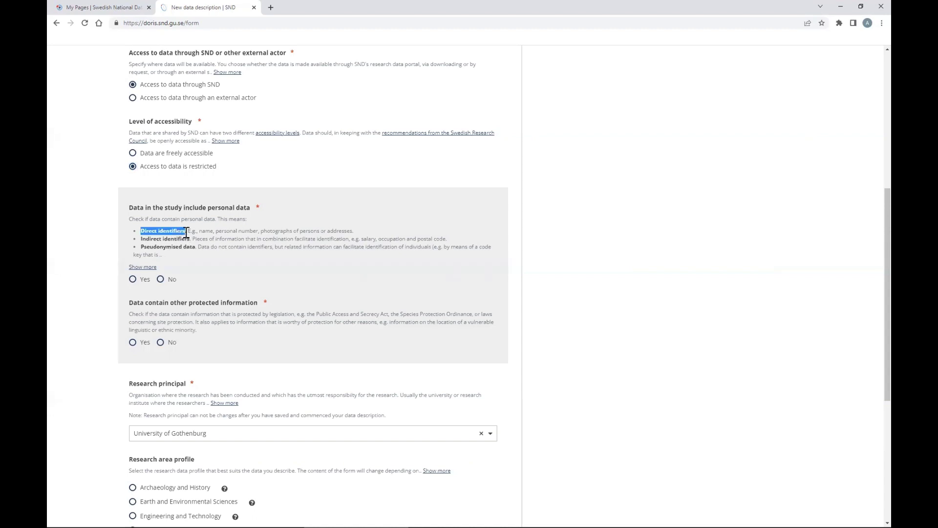
left_click_drag(141, 239, 189, 241)
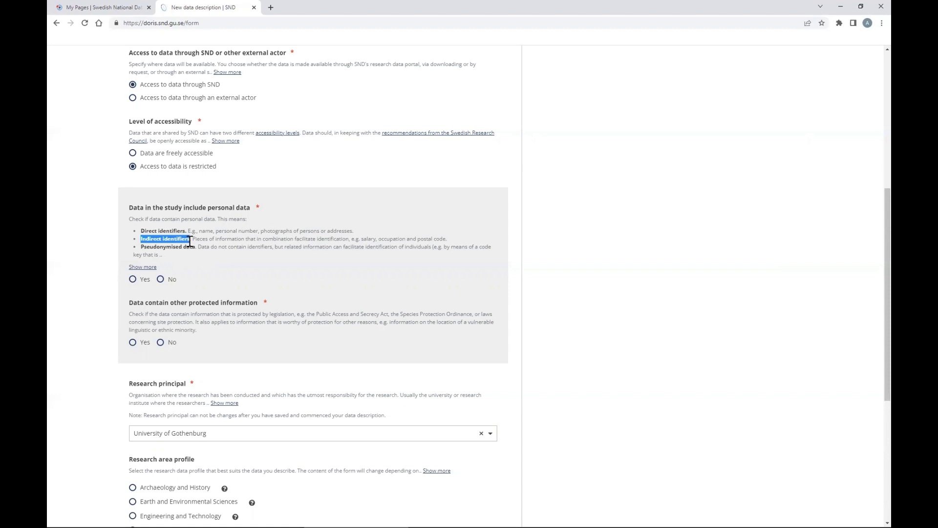
left_click(241, 238)
left_click_drag(142, 247, 197, 249)
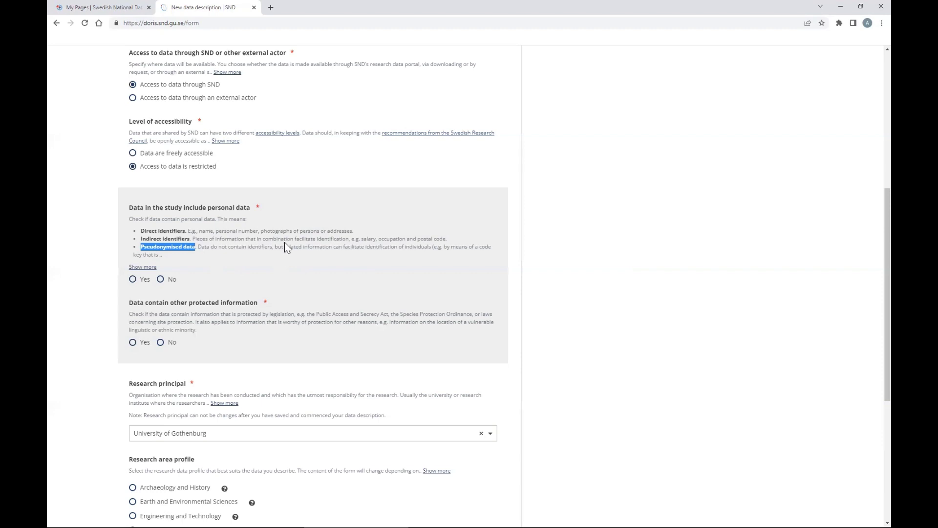
left_click(252, 272)
left_click(132, 280)
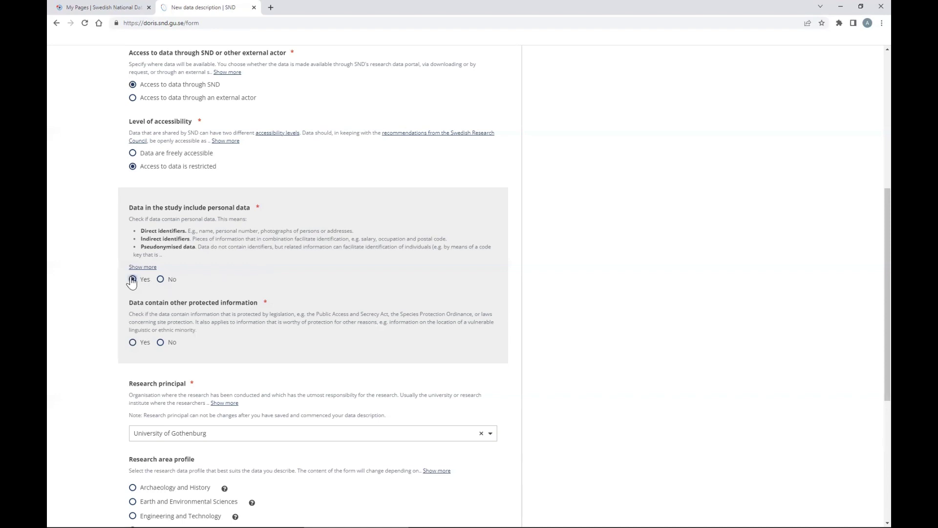
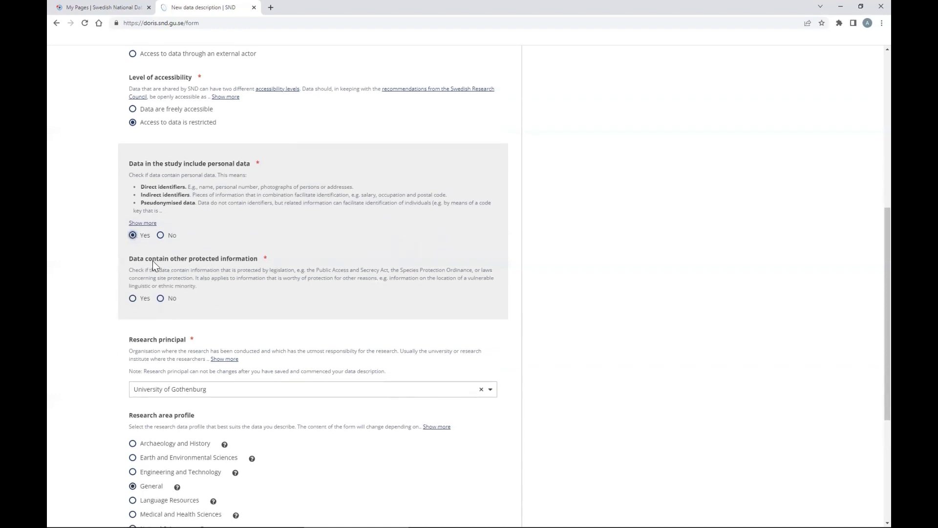
- Answer No to the data containing other protected information
scroll(152, 260, "down", 1)
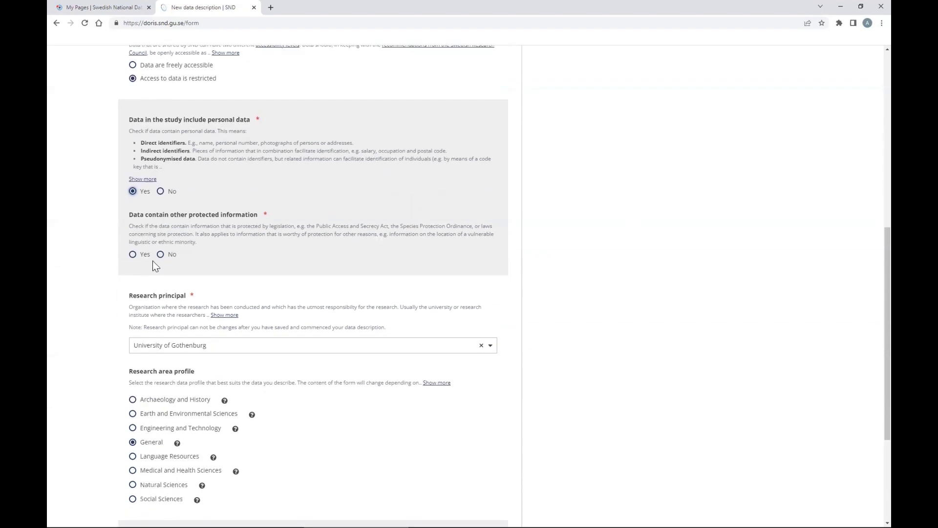
scroll(152, 260, "up", 1)
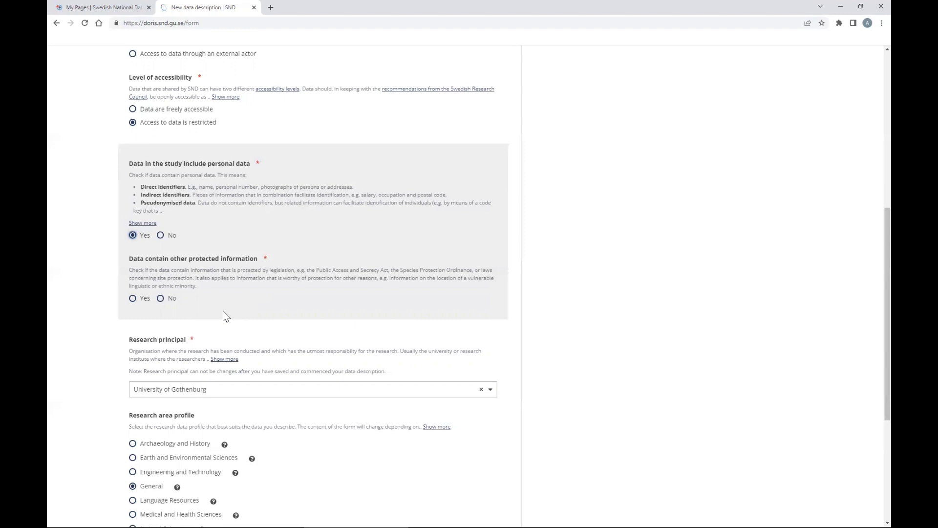
left_click(160, 299)
- Set the research principal to Environment for Development Initiative
scroll(496, 299, "down", 3)
left_click(382, 258)
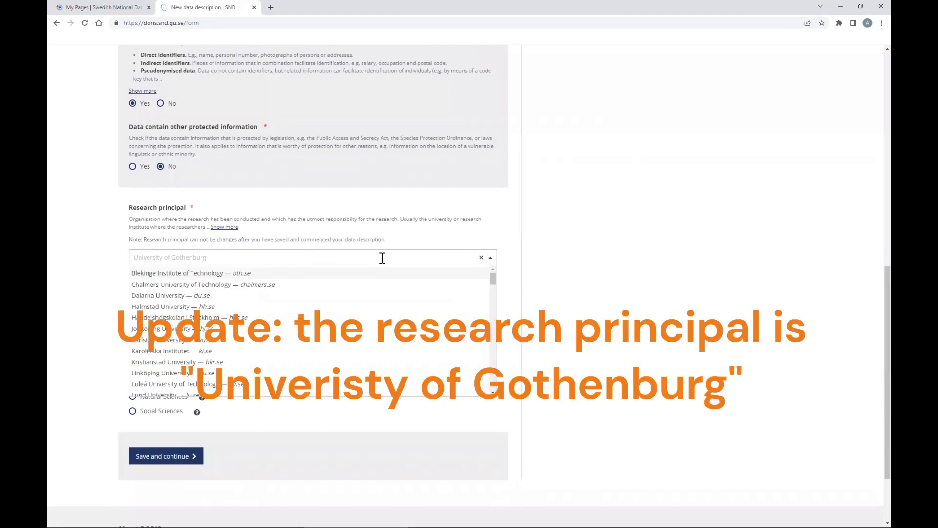
type("Environ")
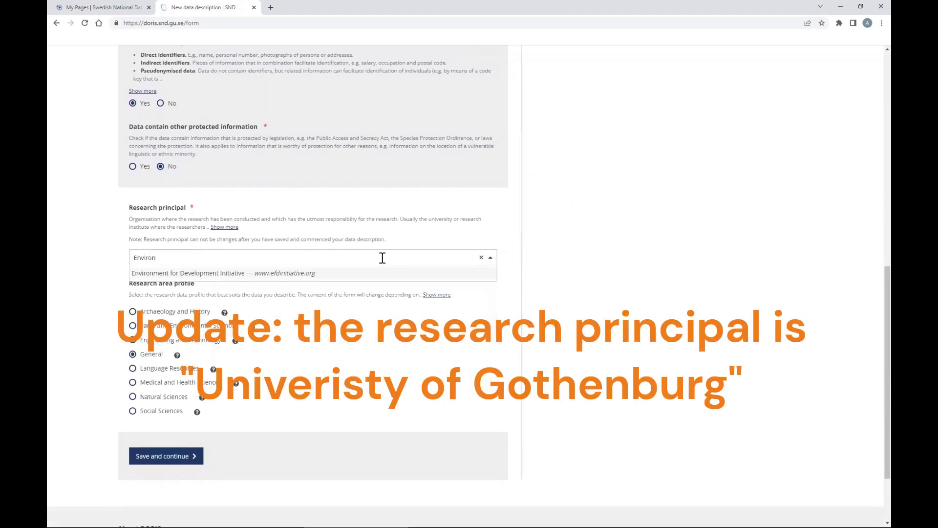
left_click(234, 273)
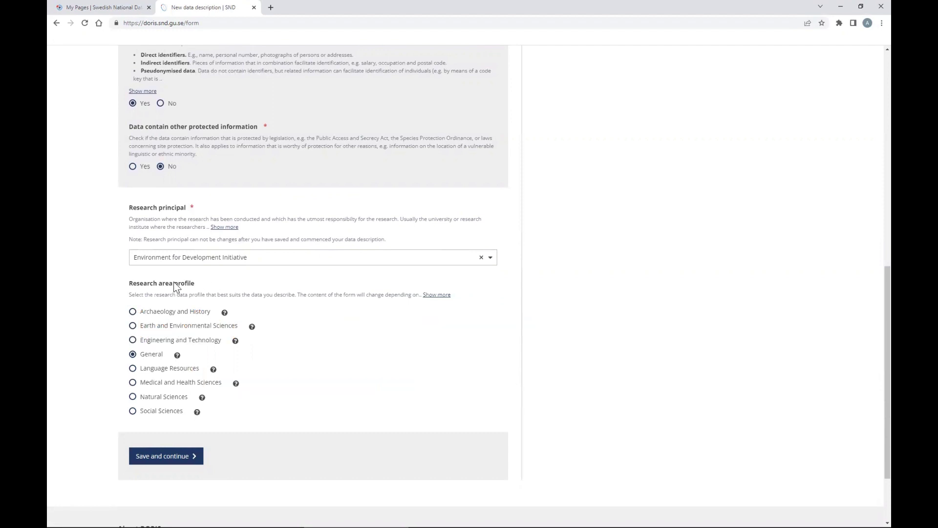
- Choose Social Sciences as the research area profile, then save the initial information and continue to the detailed form
left_click(132, 411)
mouse_move(197, 412)
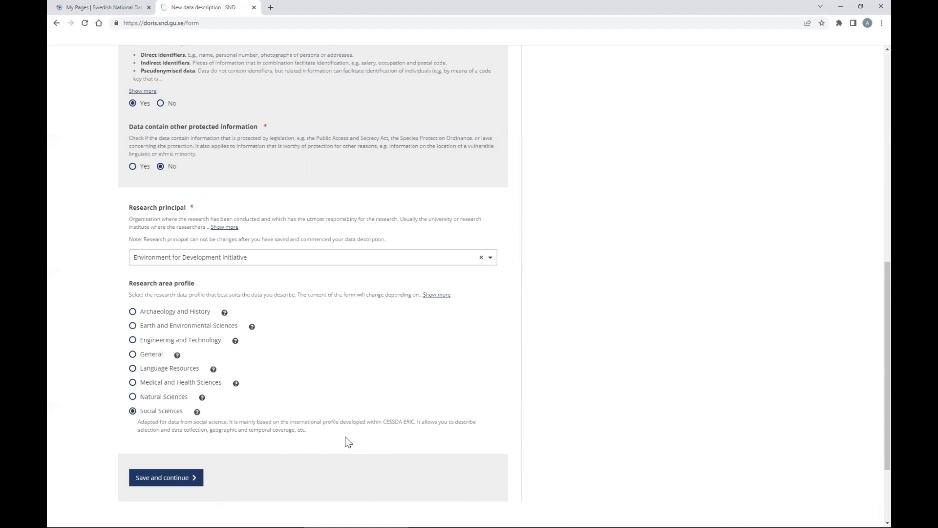
left_click_drag(382, 422, 403, 422)
left_click(168, 479)
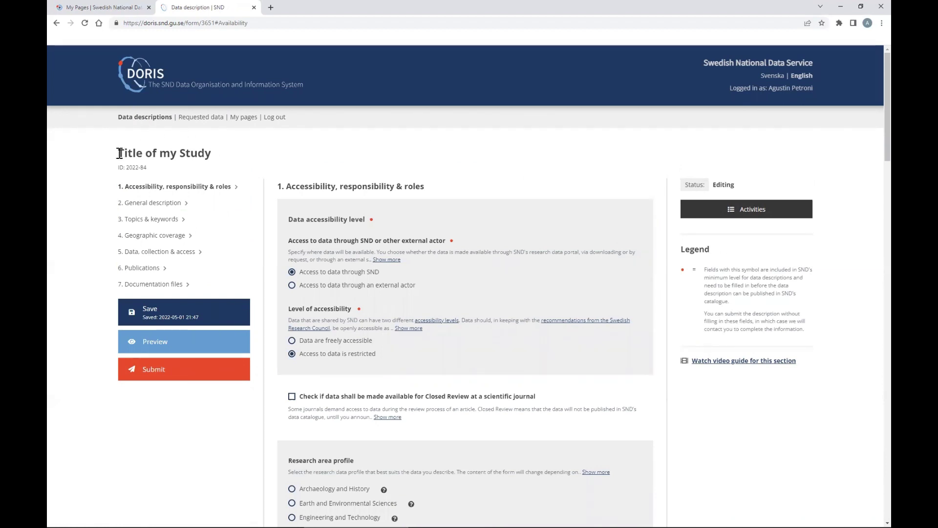
left_click_drag(120, 153, 210, 156)
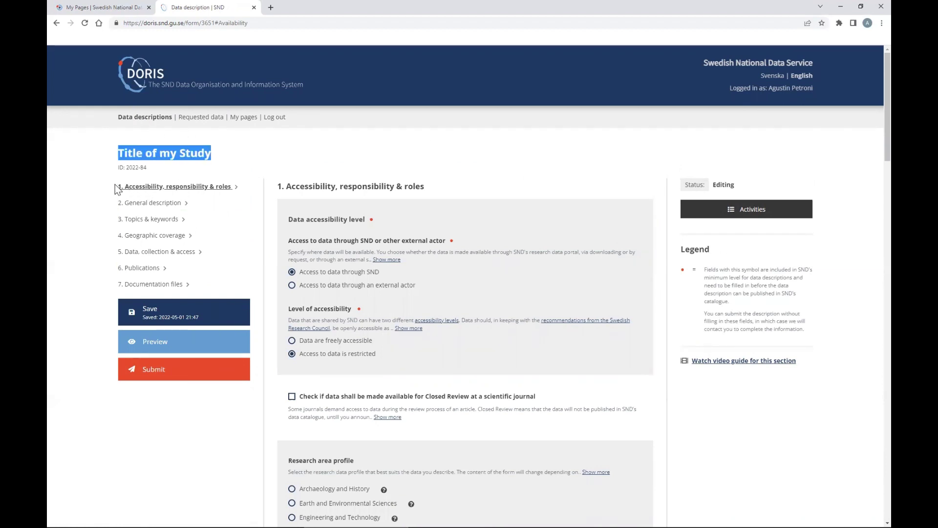
- Look over the form's list of seven sections and the fields still lacking information in section 1
left_click_drag(117, 186, 201, 284)
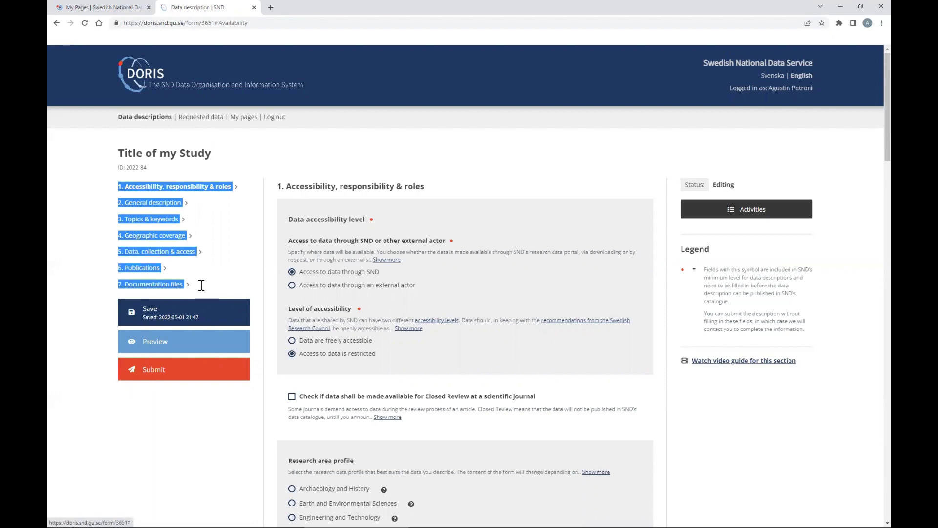
left_click(96, 183)
scroll(383, 203, "down", 20)
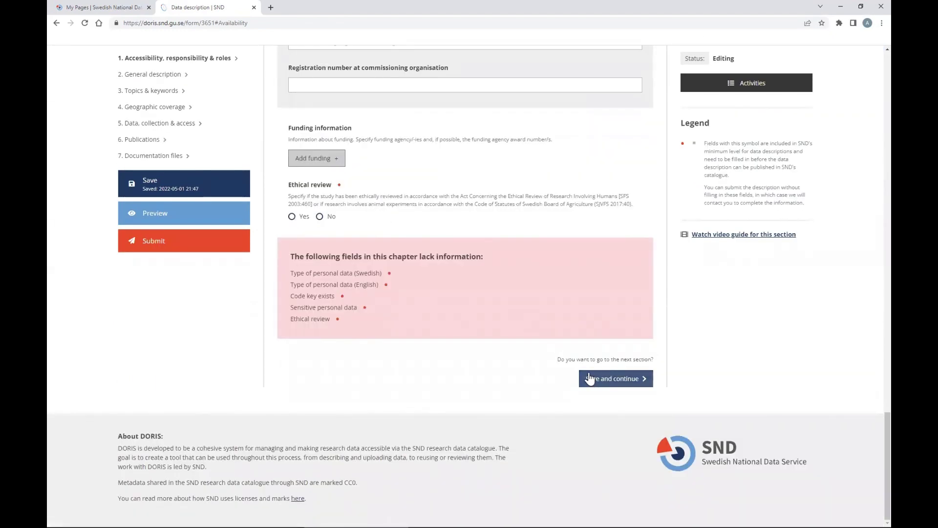
scroll(430, 313, "up", 20)
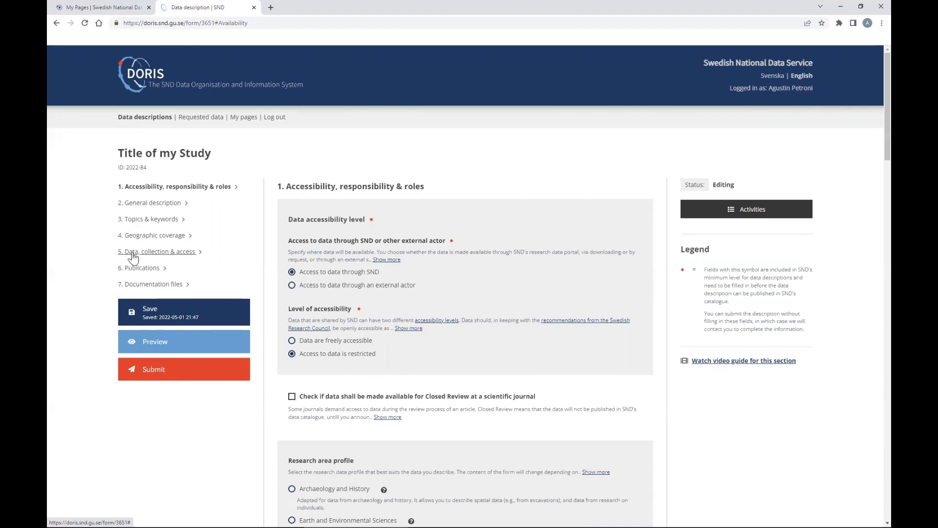
- Save the data description and check the preview of its catalogue entry, closing the preview when done
left_click(161, 317)
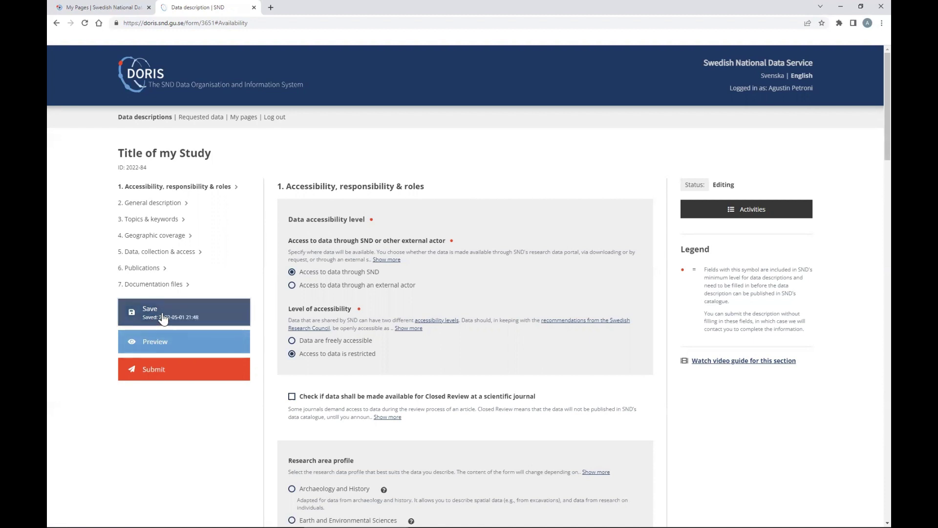
left_click(155, 344)
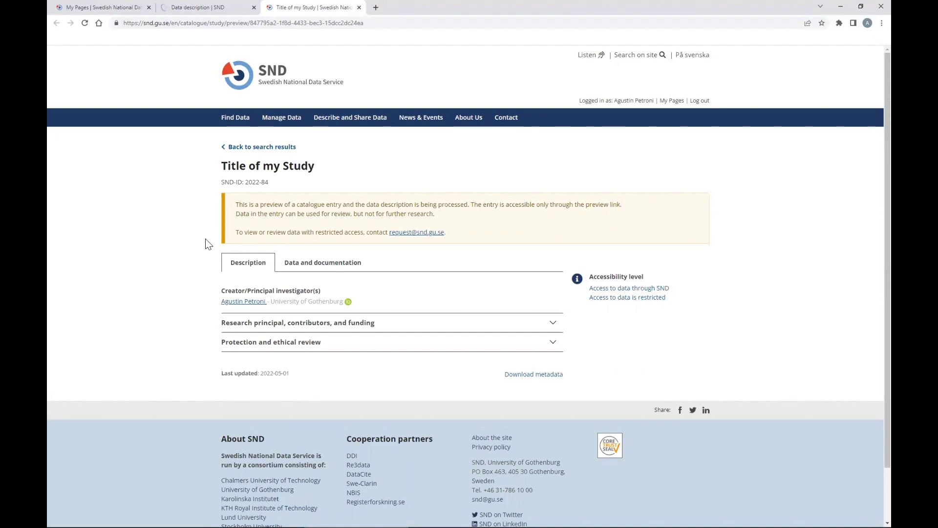
left_click(226, 14)
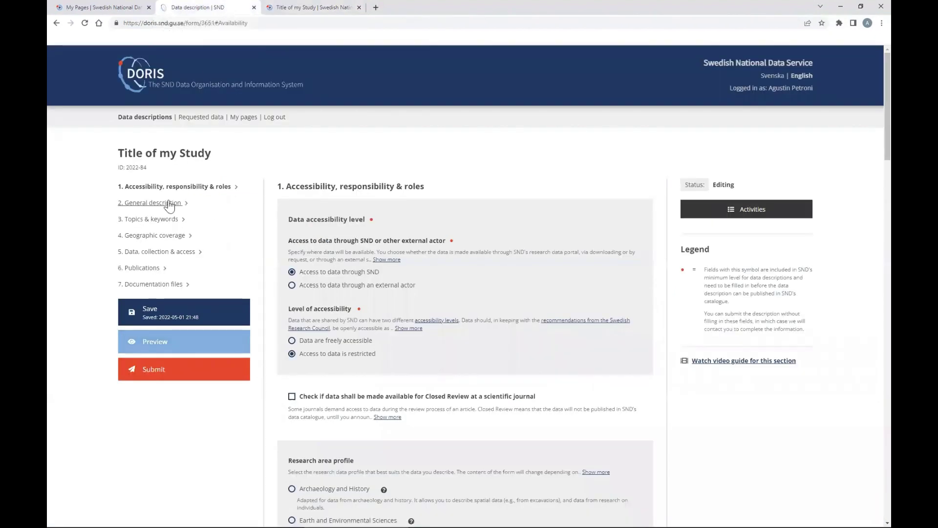
left_click(160, 359)
key("ctrl+w")
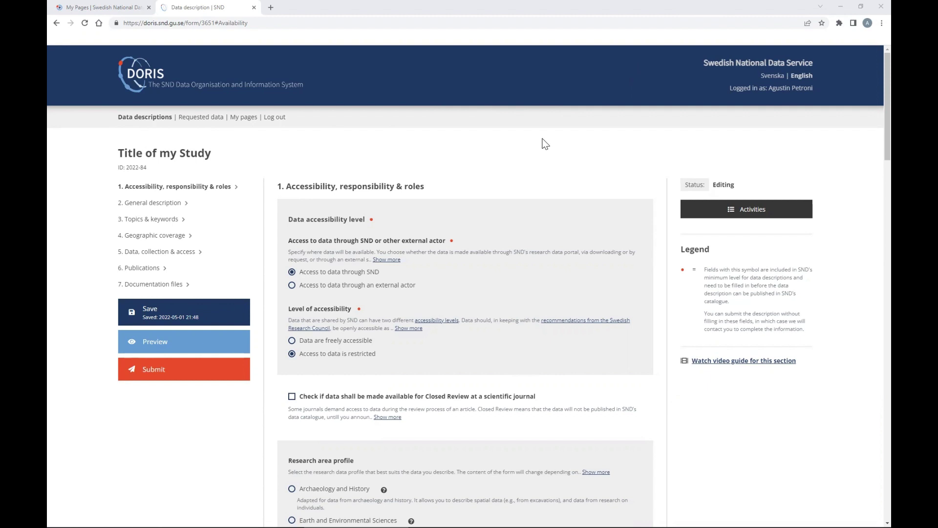
- Review the data accessibility level, Closed Review option, research area profile and research principal in section 1
scroll(502, 163, "down", 1)
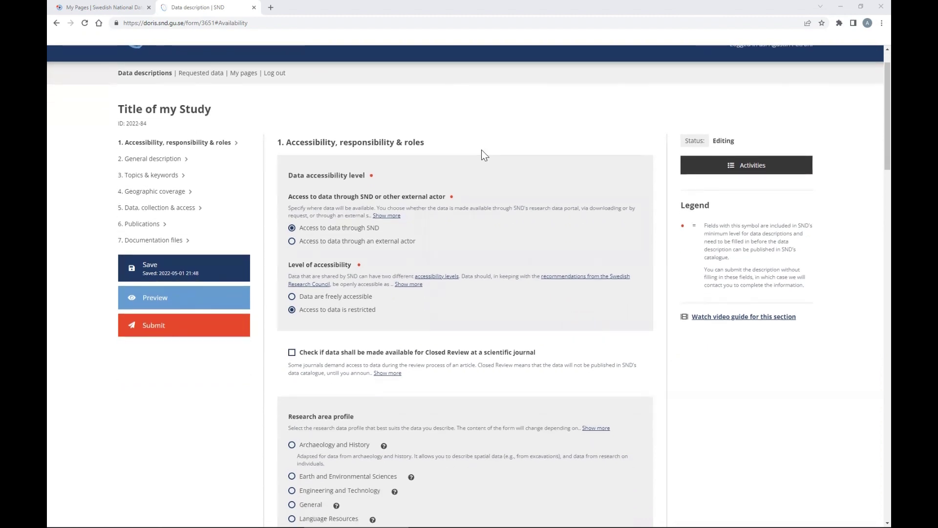
scroll(482, 150, "down", 1)
scroll(482, 150, "down", 1)
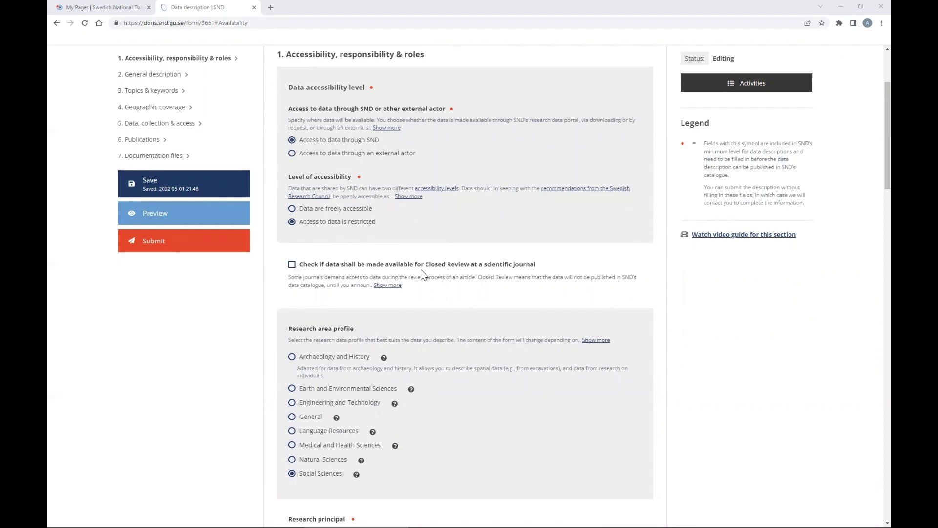
left_click(292, 266)
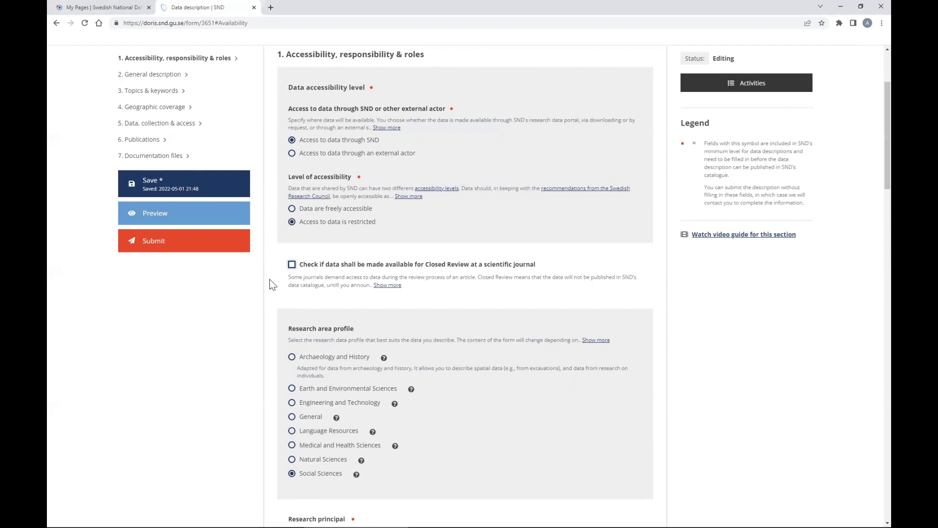
scroll(272, 284, "down", 4)
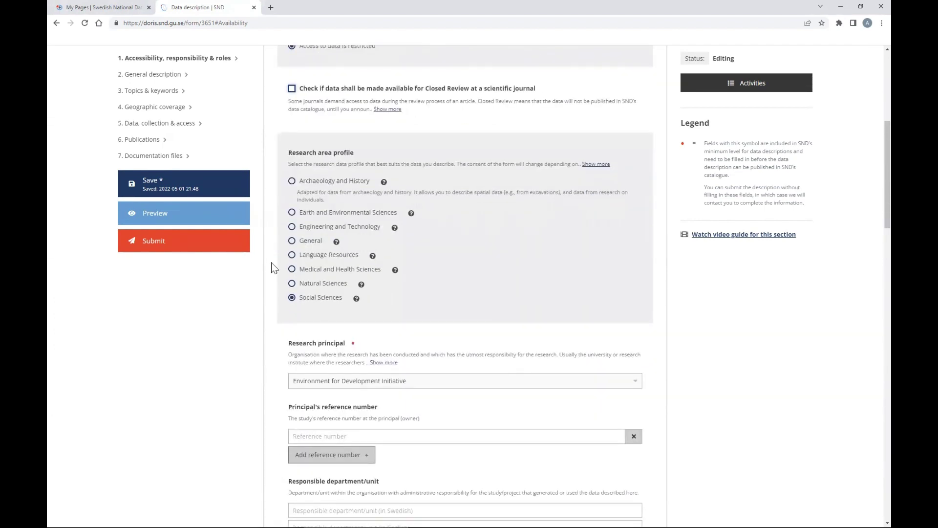
triple_click(341, 153)
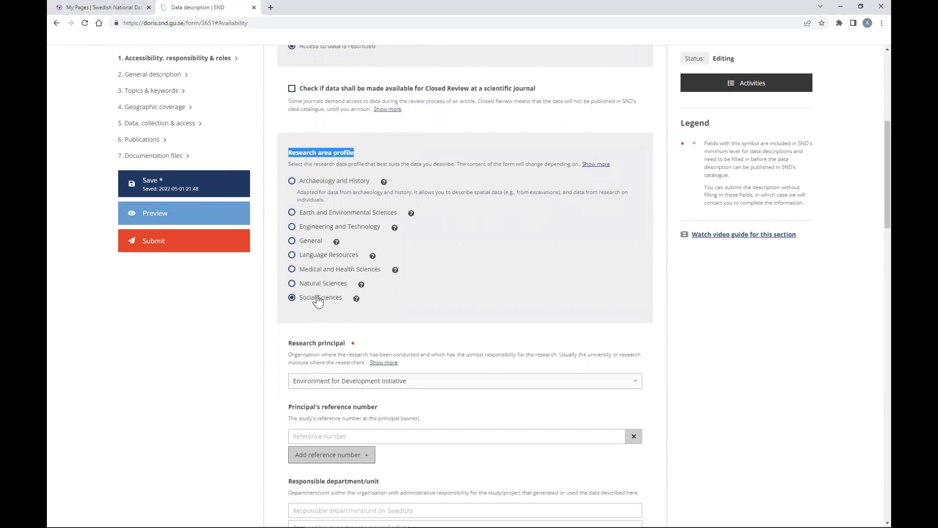
scroll(313, 293, "down", 4)
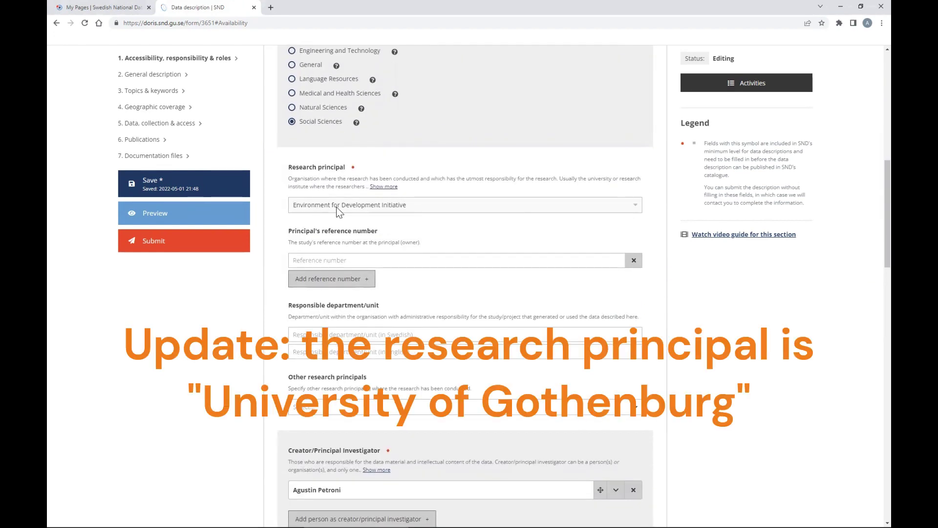
scroll(337, 206, "down", 1)
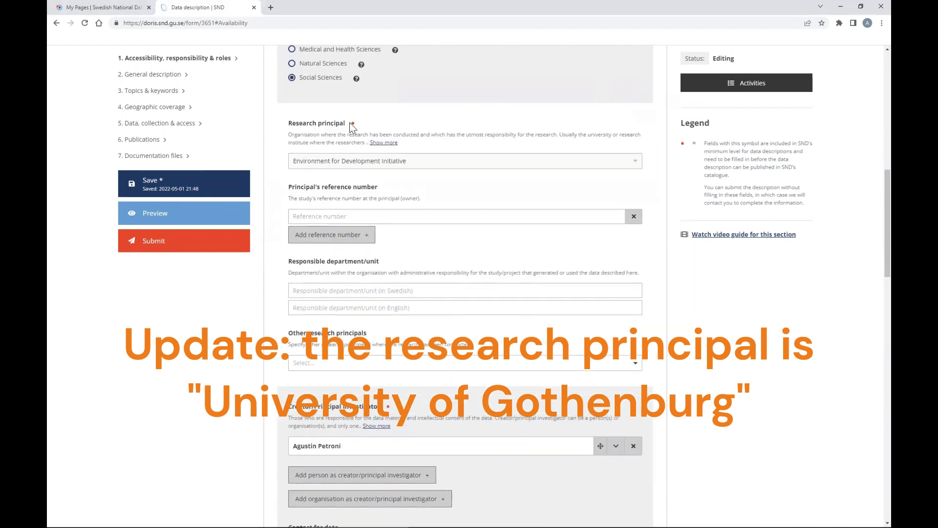
- Enter MS-584 as the principal's reference number
left_click(307, 217)
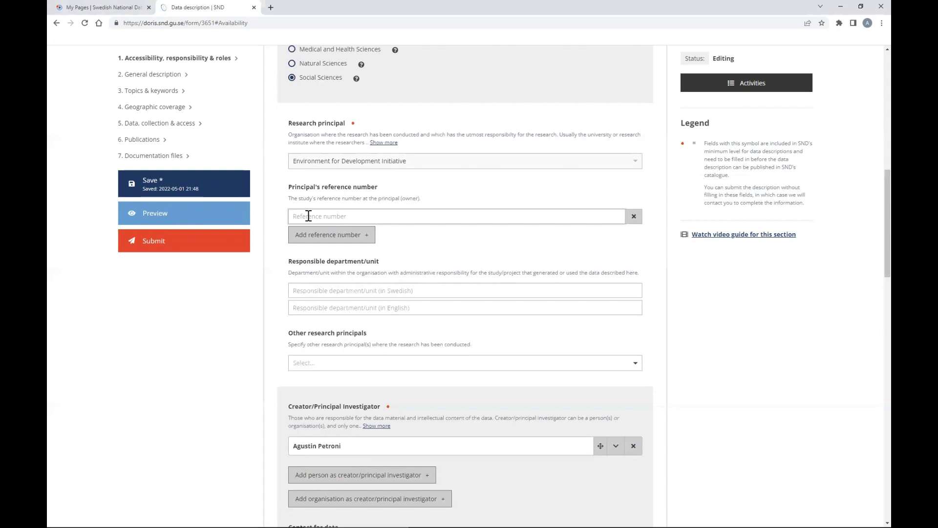
type("MS-584")
left_click_drag(316, 216, 293, 213)
left_click(421, 245)
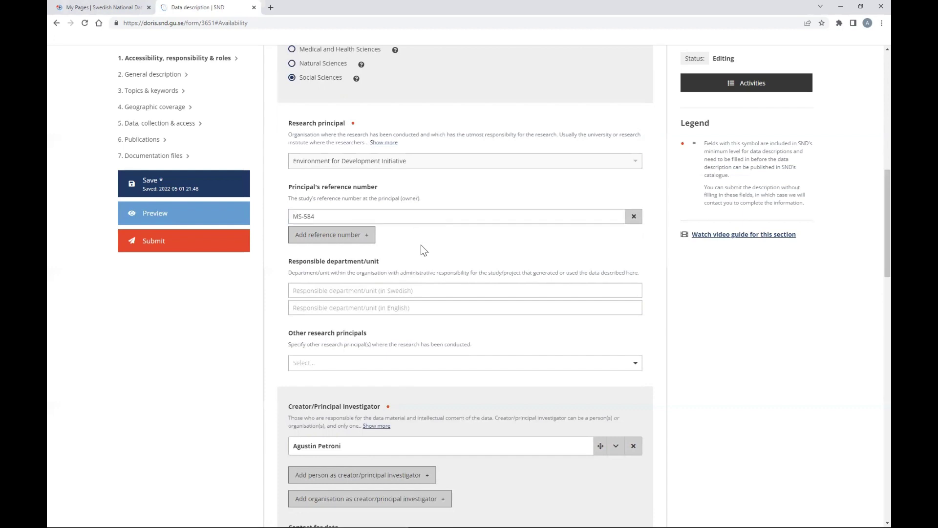
- Enter "University of Gothenburg, Environment for Development, School of Business, Economics and Law" as the responsible department/unit in Swedish
scroll(474, 236, "down", 4)
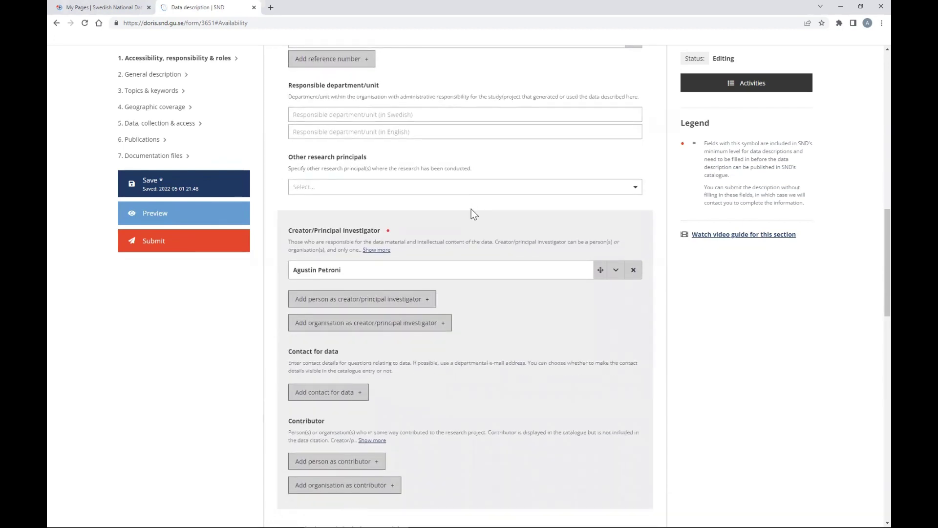
left_click(347, 116)
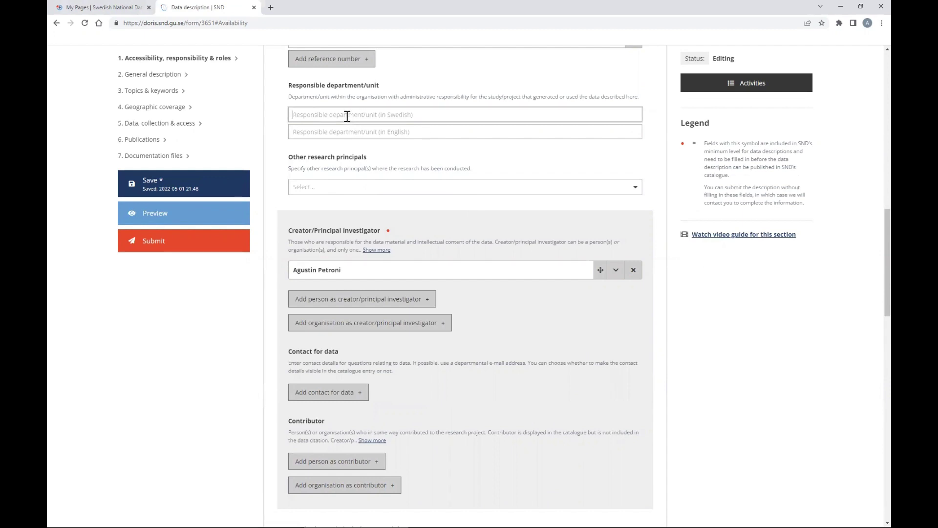
type("Univer")
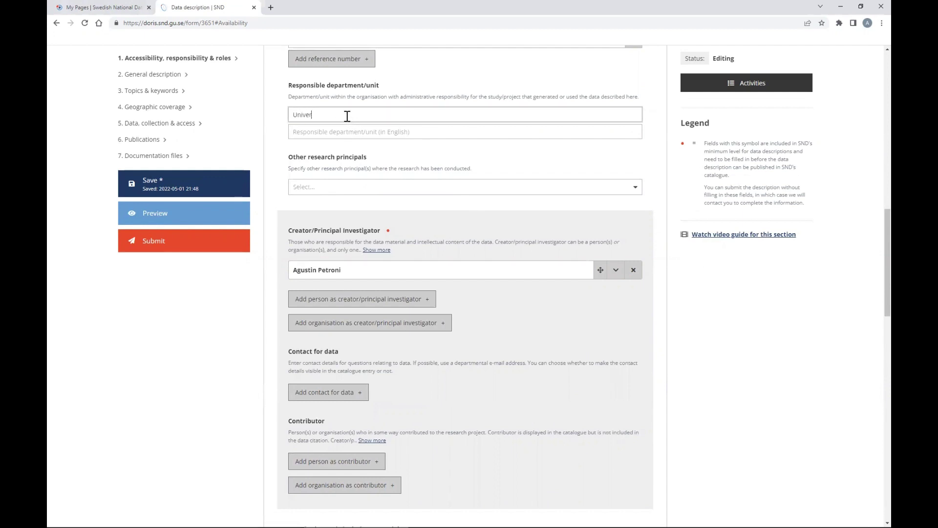
type("sity of Gothenburg, Environment for Development.")
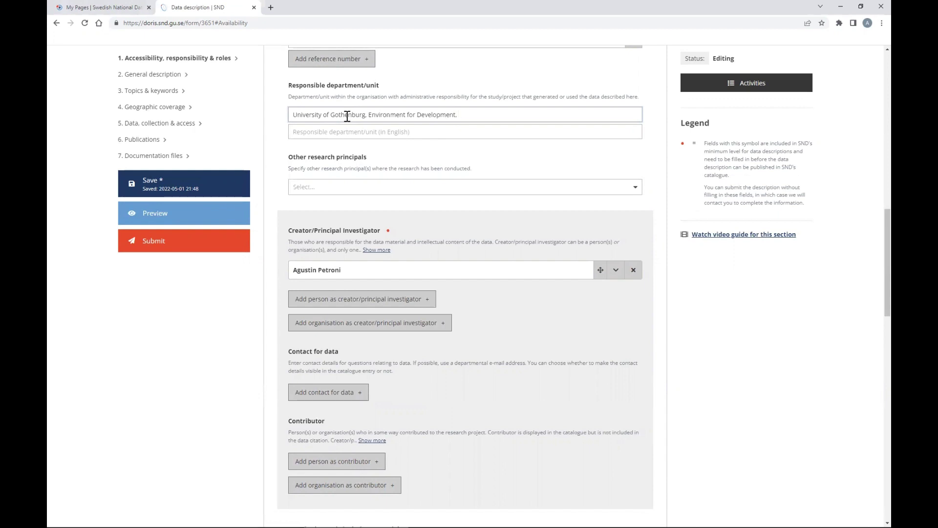
type(" chool of Business.")
type(" Economics and Law")
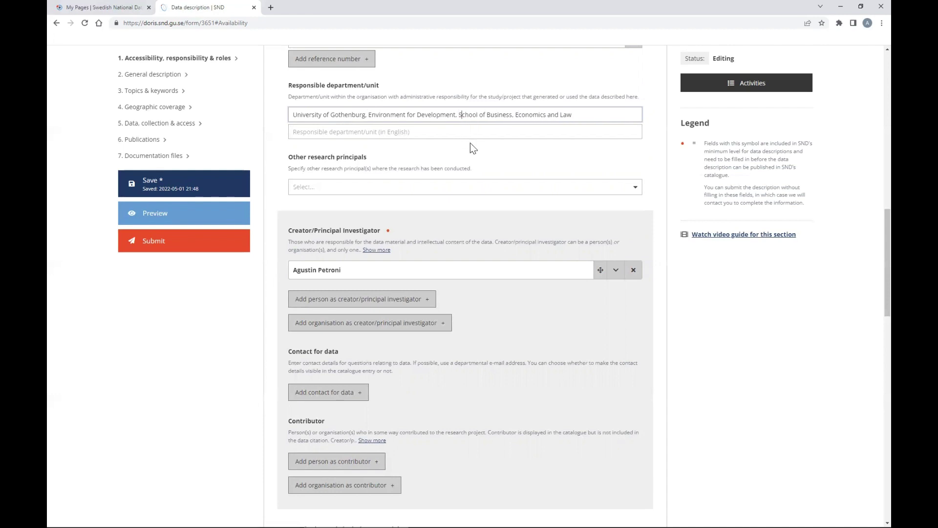
- Copy the full Swedish responsible department/unit text into the English field
left_click(584, 116)
key("ctrl+shift+Left")
key("ctrl+shift+Left")
key("ctrl+shift+Left")
key("ctrl+shift+Left")
key("ctrl+shift+Left")
key("ctrl+shift+Left")
key("ctrl+shift+Left")
key("ctrl+shift+Left")
key("ctrl+shift+Left")
key("ctrl+shift+Left")
key("ctrl+shift+Left")
key("ctrl+shift+Left")
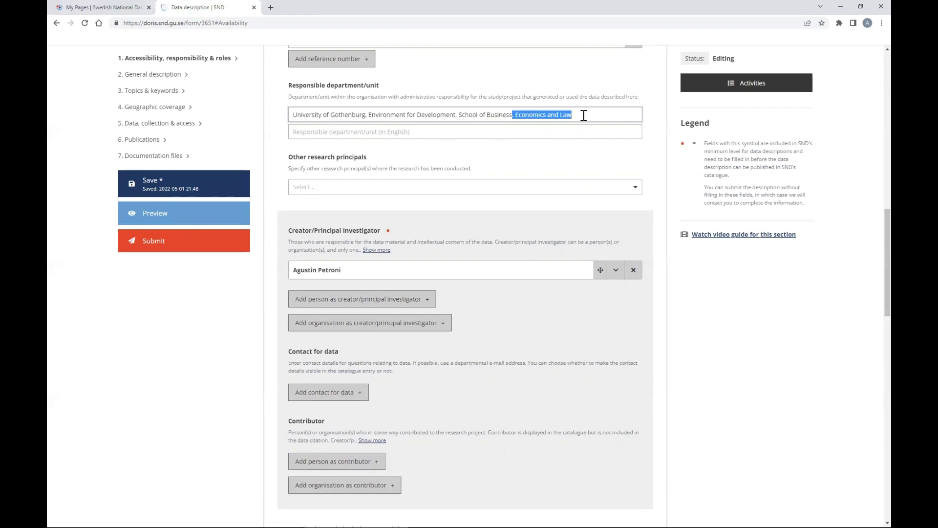
key("ctrl+c")
left_click(520, 131)
key("ctrl+v")
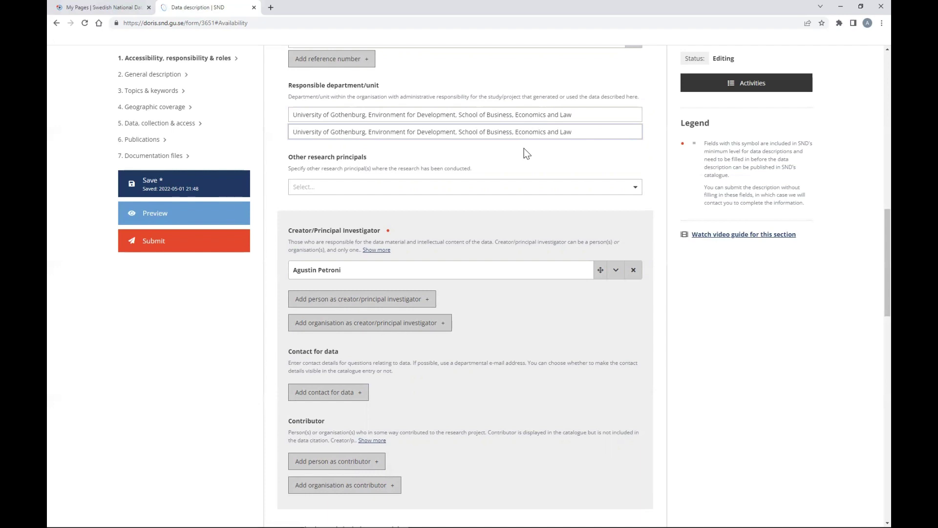
- Examine the prefilled details of the listed creator/principal investigator, and collapse the entry again
scroll(528, 151, "down", 2)
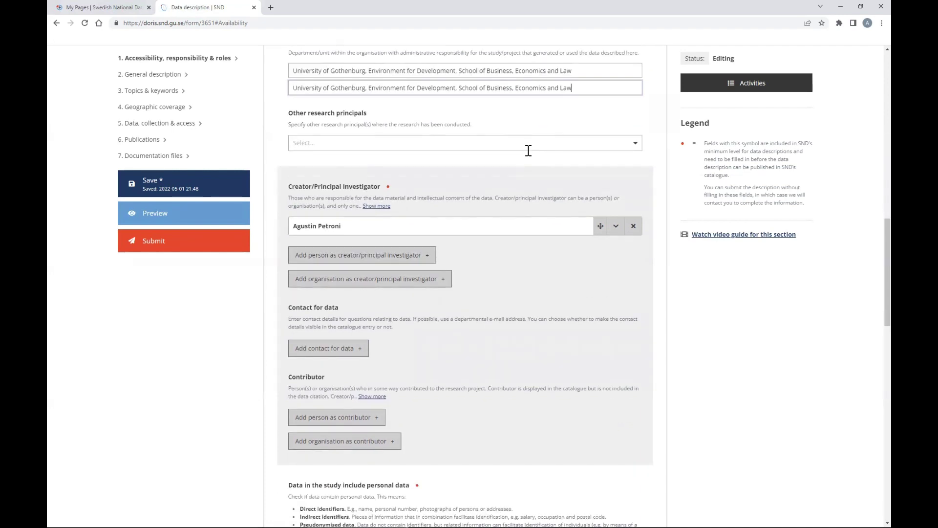
scroll(528, 150, "up", 2)
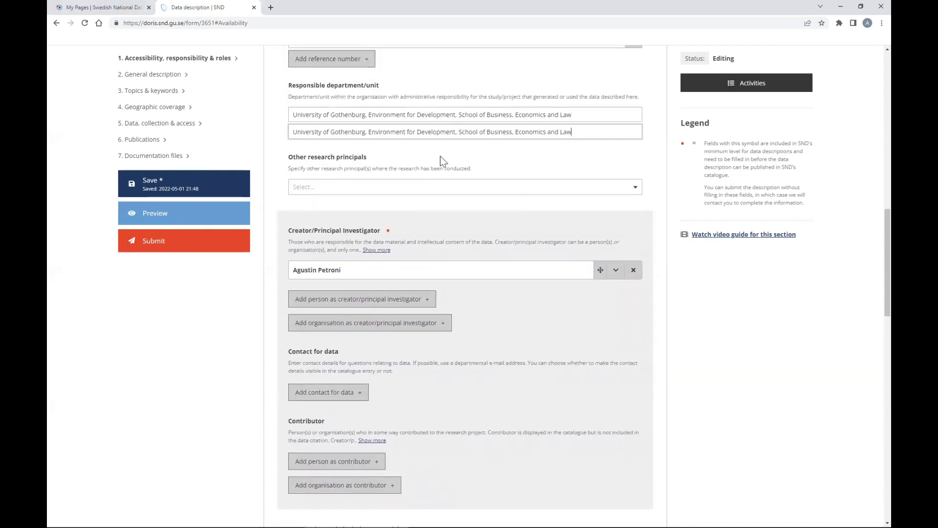
scroll(441, 156, "down", 3)
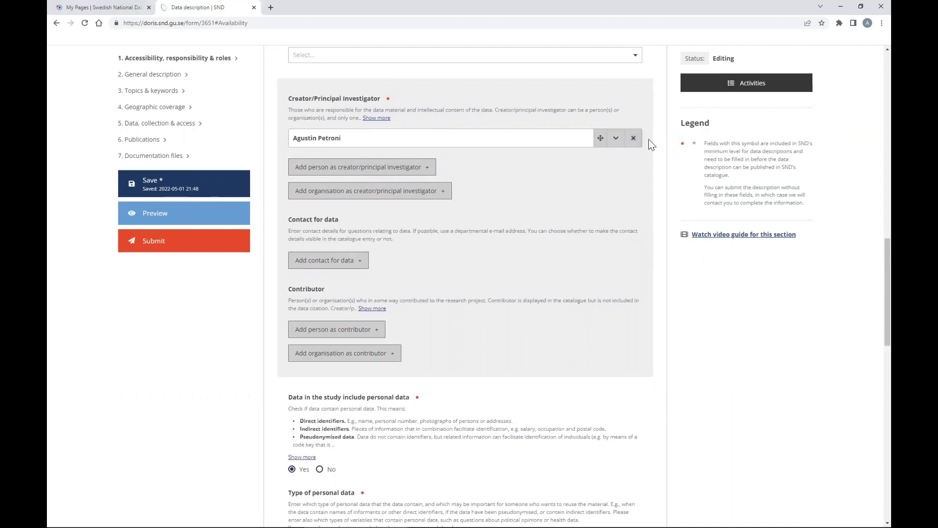
left_click(616, 138)
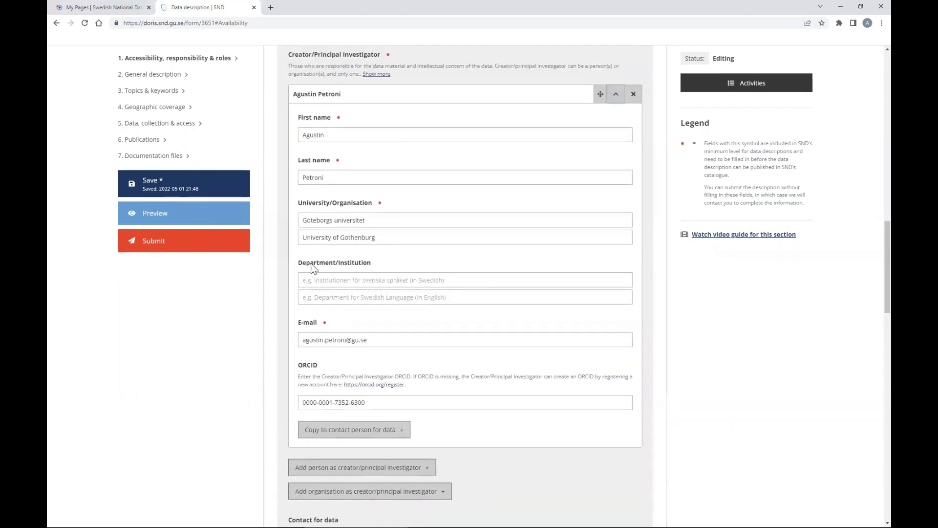
left_click(329, 136)
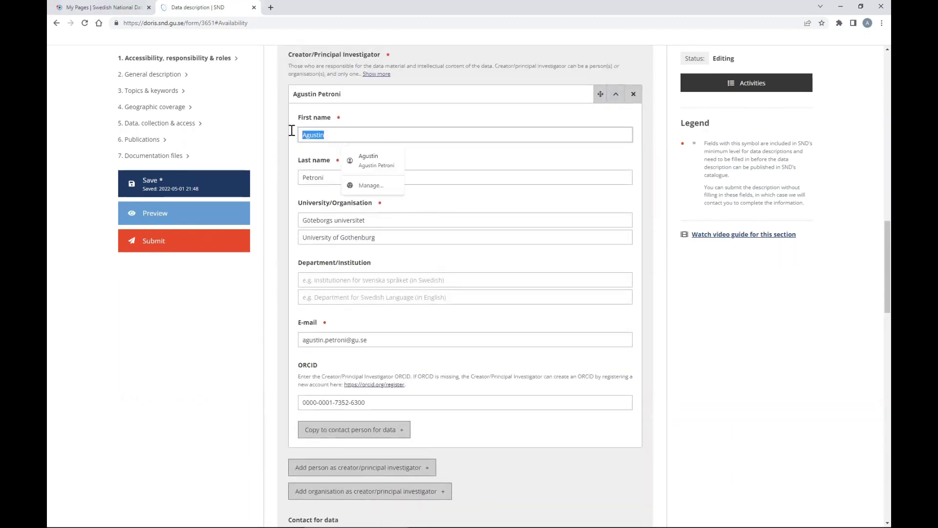
left_click(615, 93)
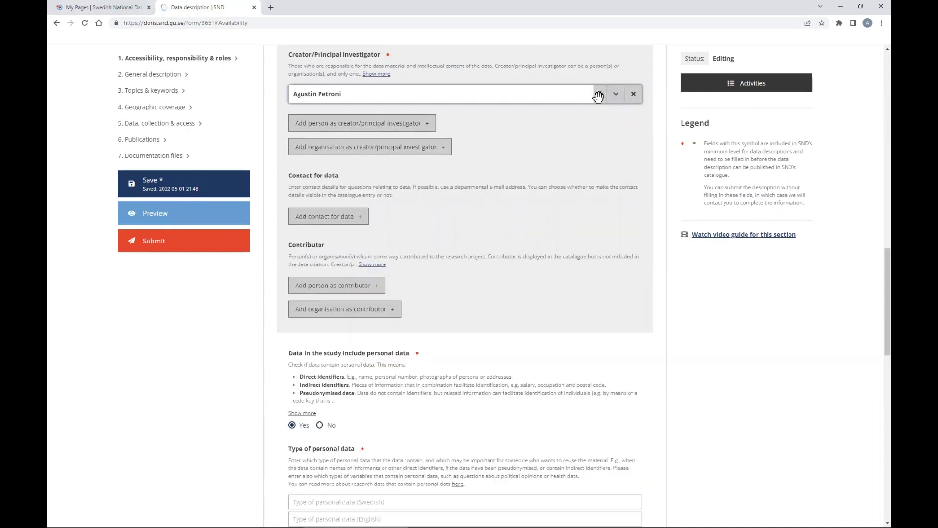
- Replace the creator/principal investigator's first and last name with those of the actual investigator
scroll(455, 167, "up", 1)
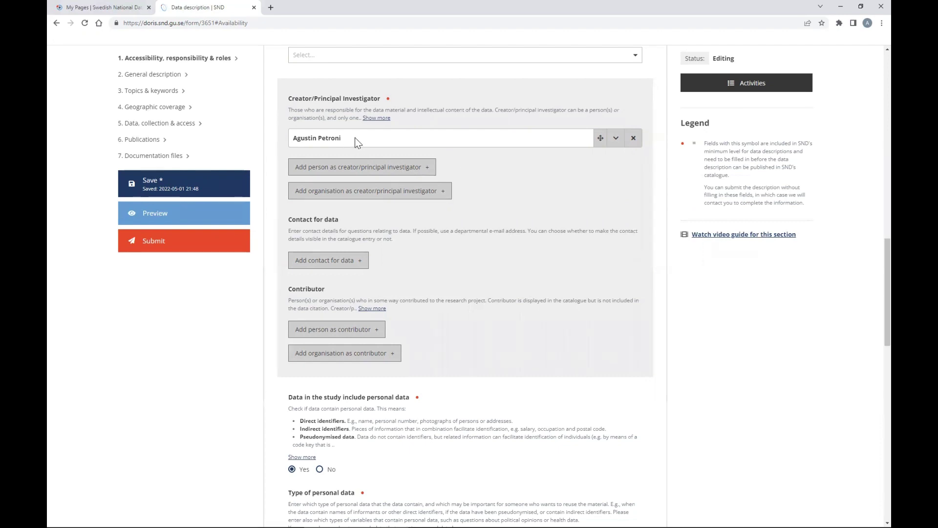
left_click(616, 140)
scroll(351, 161, "down", 1)
left_click_drag(339, 135, 289, 135)
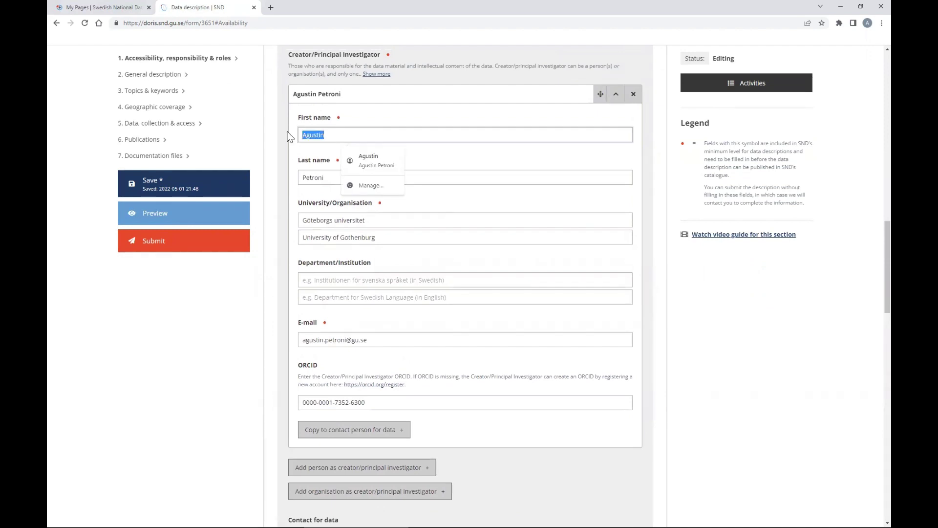
type("Susan")
left_click(335, 178)
left_click_drag(335, 177, 282, 176)
type("Smith")
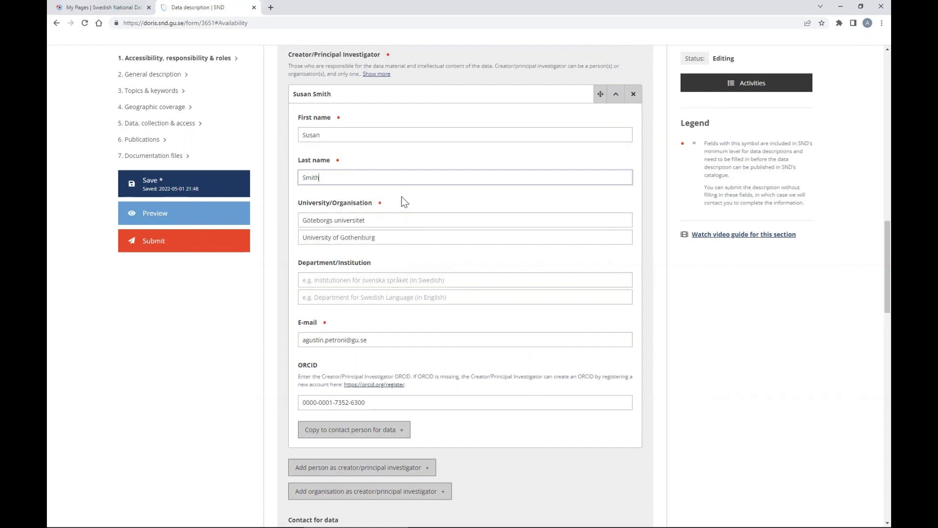
- Review the investigator's university, department, e-mail and ORCID fields and the options for adding further creators, contacts and contributors
left_click(370, 219)
scroll(396, 240, "down", 1)
left_click(389, 238)
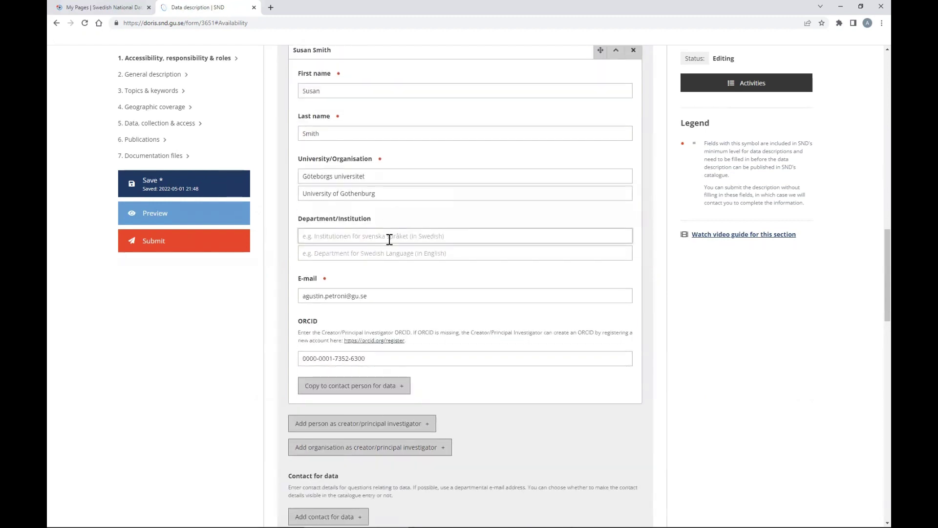
scroll(395, 295, "down", 2)
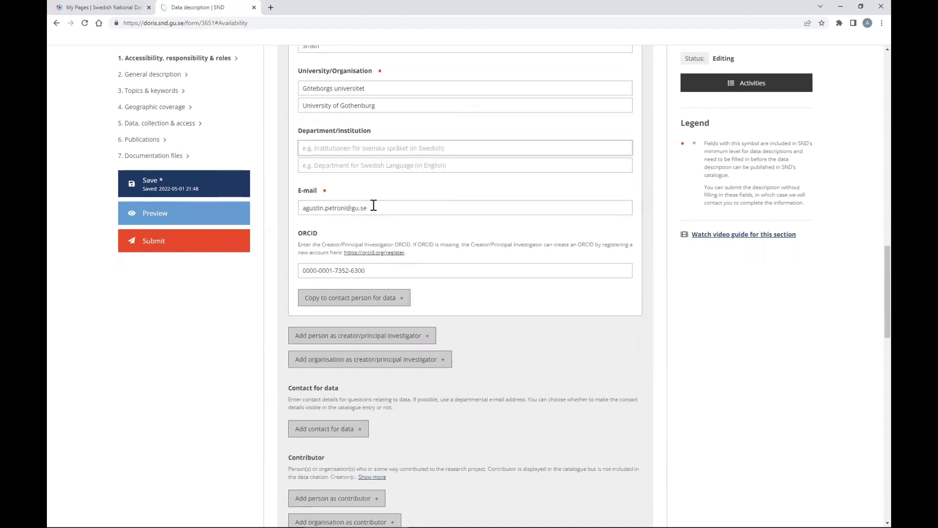
scroll(373, 205, "up", 2)
scroll(374, 206, "down", 2)
scroll(383, 210, "down", 2)
scroll(487, 245, "up", 5)
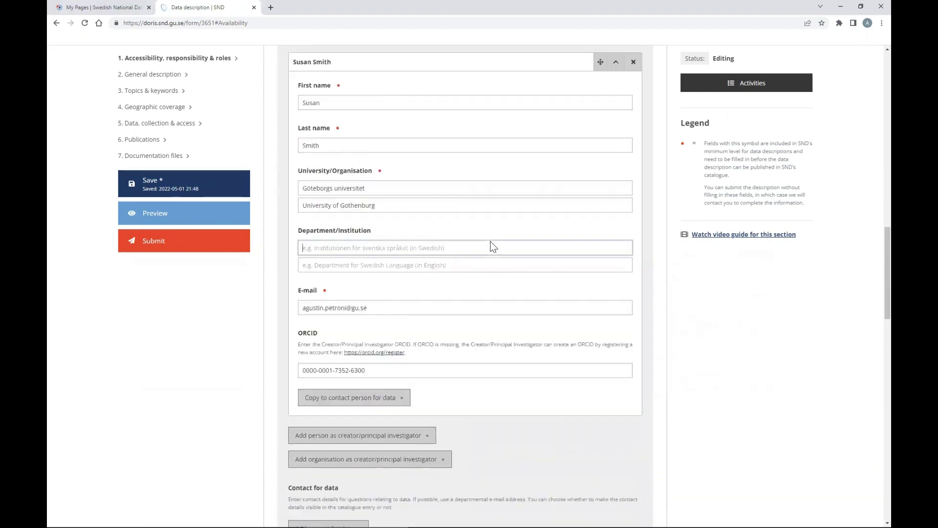
- Collapse the creator/principal investigator entry, and add an empty contact for data entry, leaving it collapsed
left_click(615, 138)
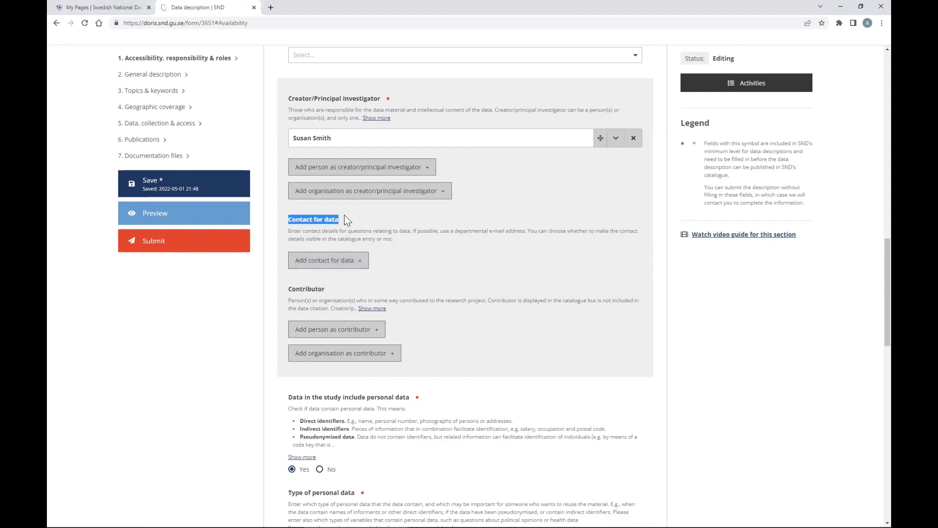
left_click(341, 261)
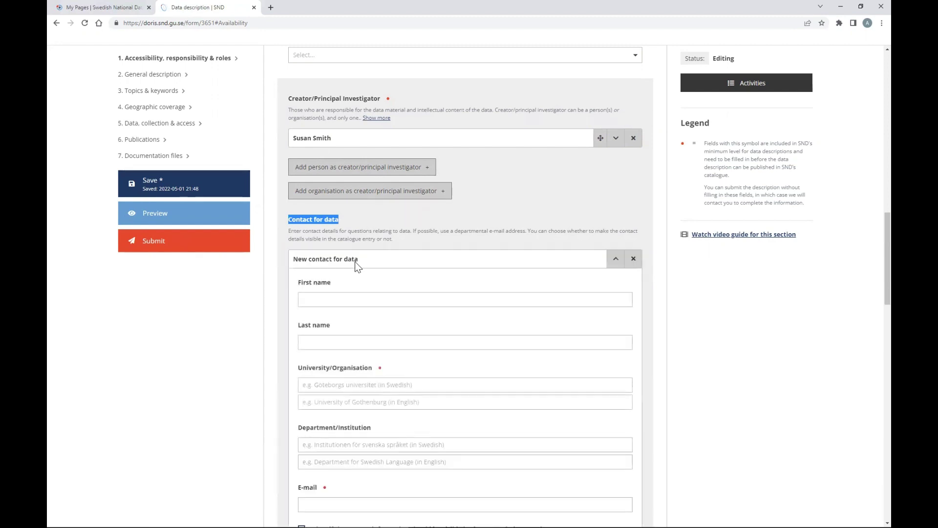
scroll(355, 258, "down", 2)
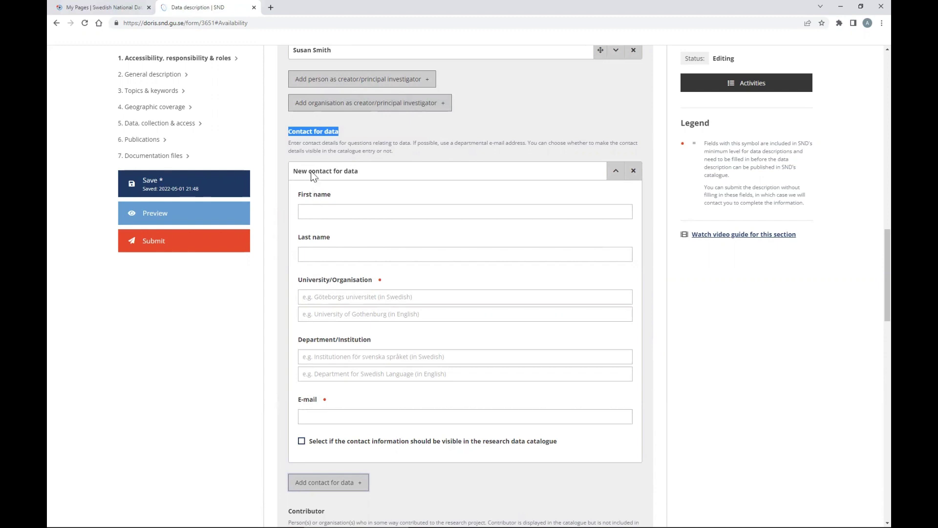
left_click(315, 211)
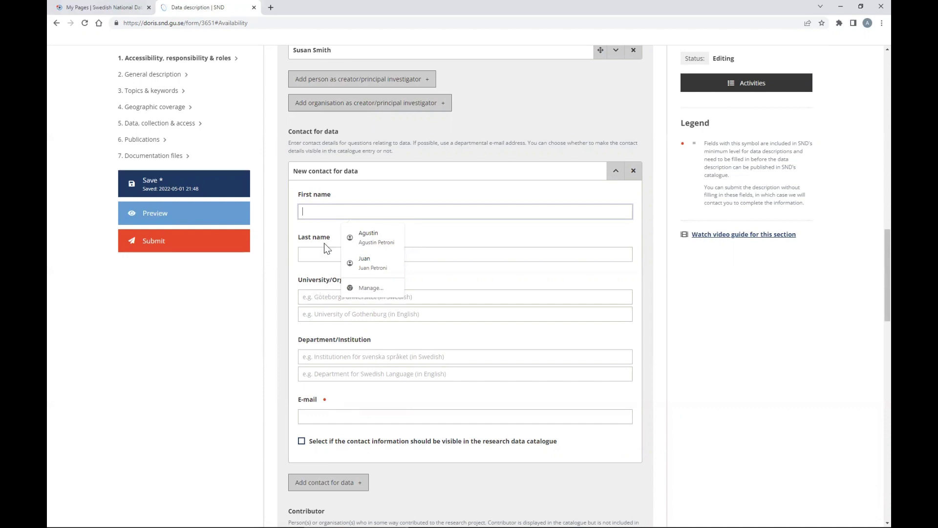
left_click(615, 170)
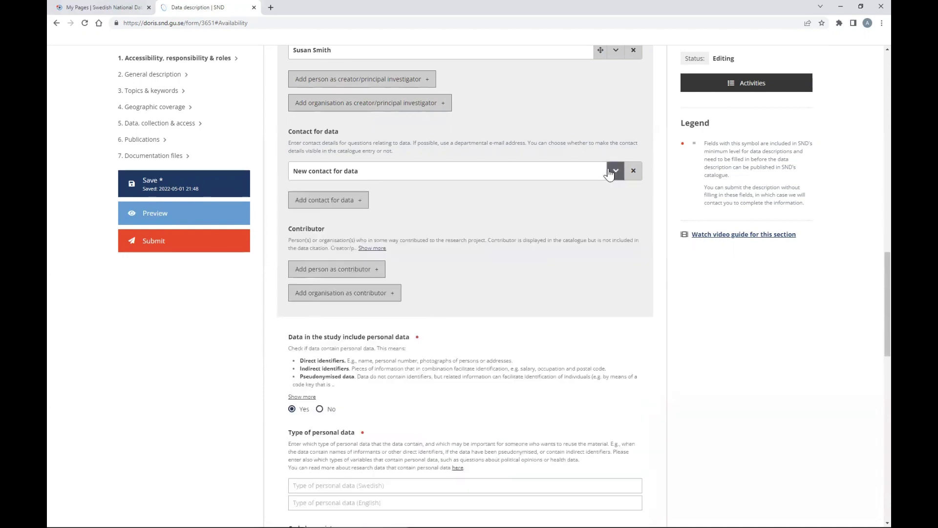
- Add a second empty contact for data entry and collapse it
left_click(323, 202)
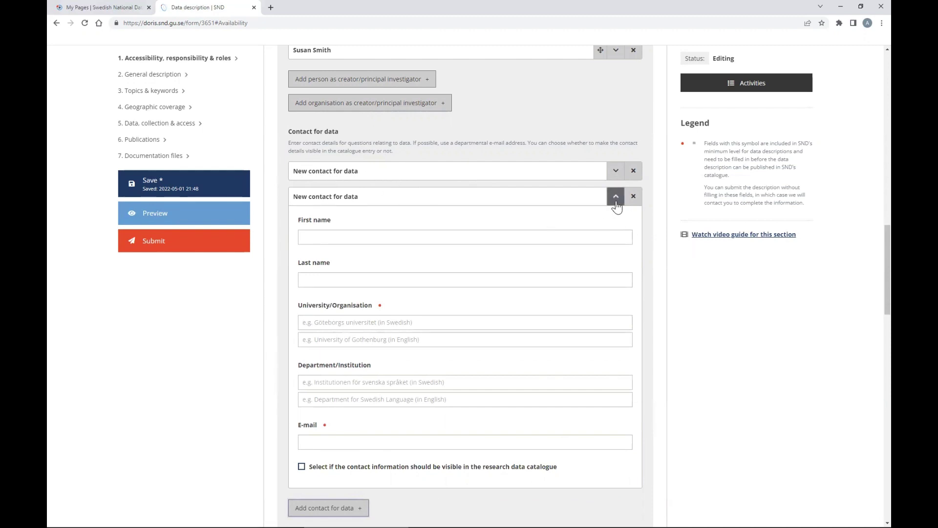
left_click(340, 238)
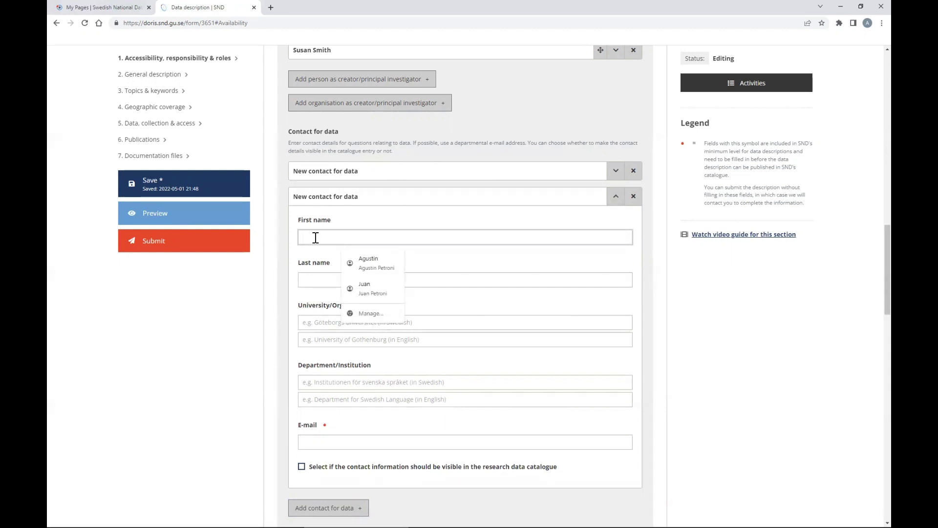
scroll(323, 196, "down", 2)
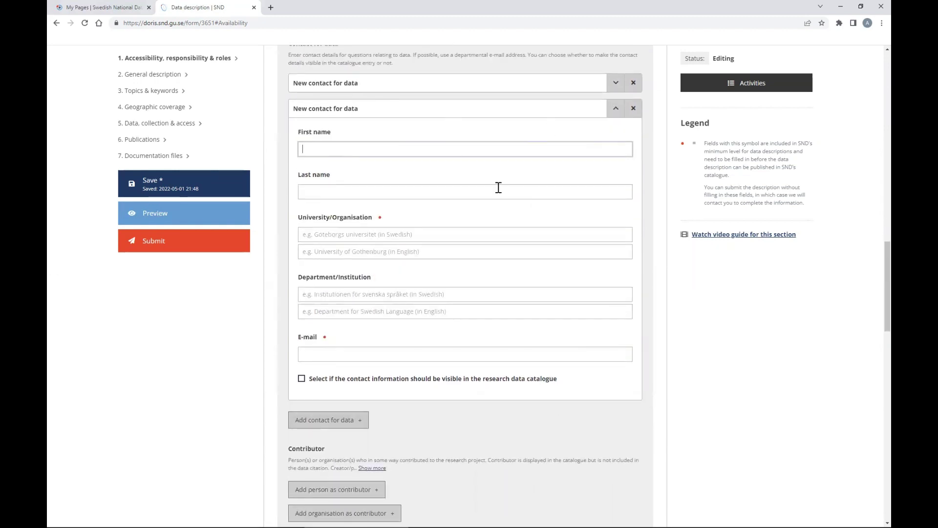
left_click(613, 114)
- Add a third contact for data entry with its name, organisation, department and e-mail fields left blank
left_click(359, 142)
left_click(336, 176)
left_click(306, 220)
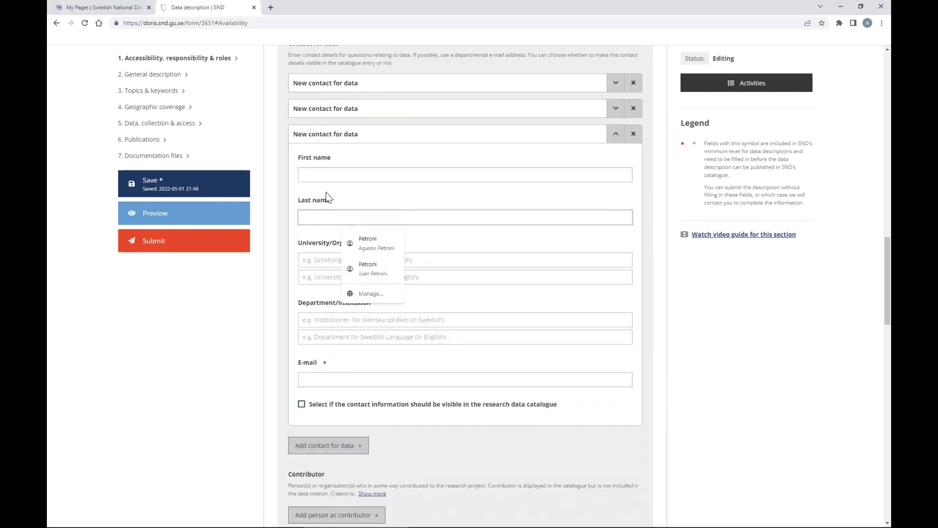
left_click(351, 153)
scroll(393, 222, "down", 1)
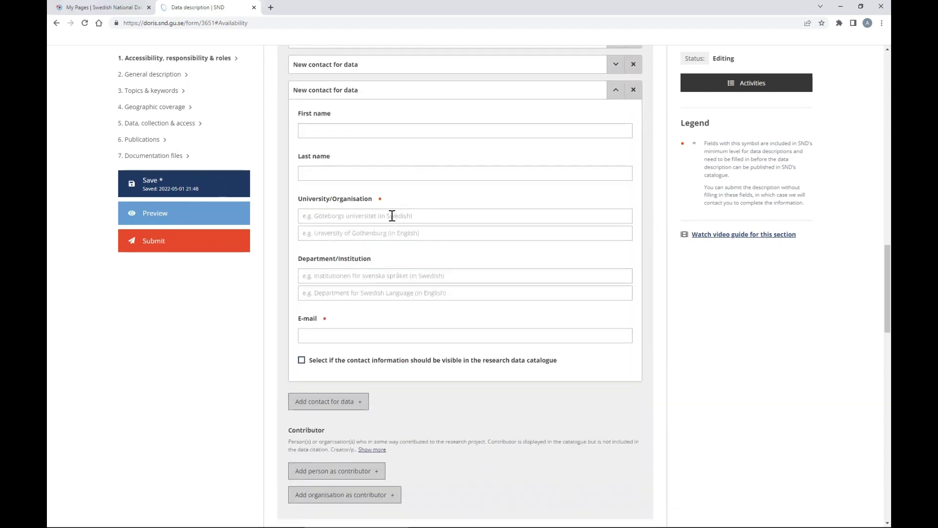
scroll(392, 216, "down", 3)
scroll(391, 215, "up", 4)
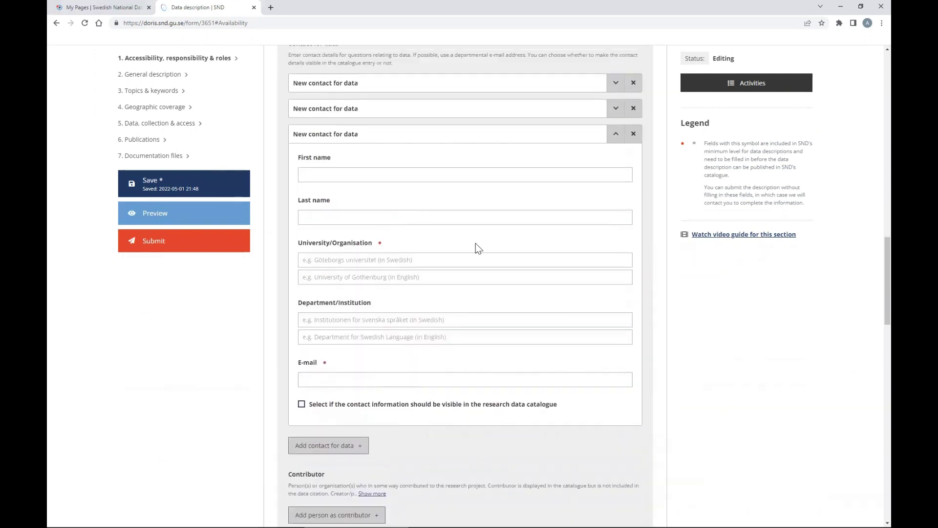
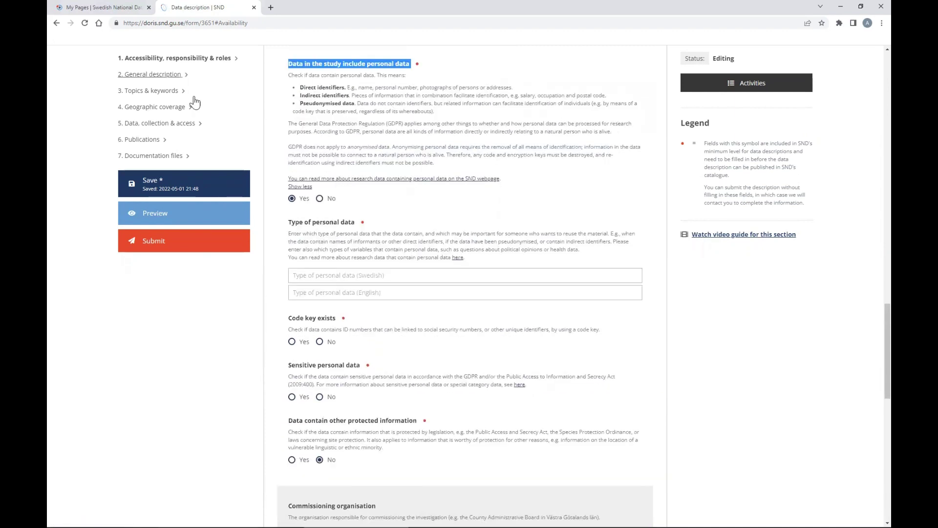
- Review the guidance on personal data and GDPR, and the Swedish and English fields for the type of personal data
left_click_drag(345, 130, 360, 131)
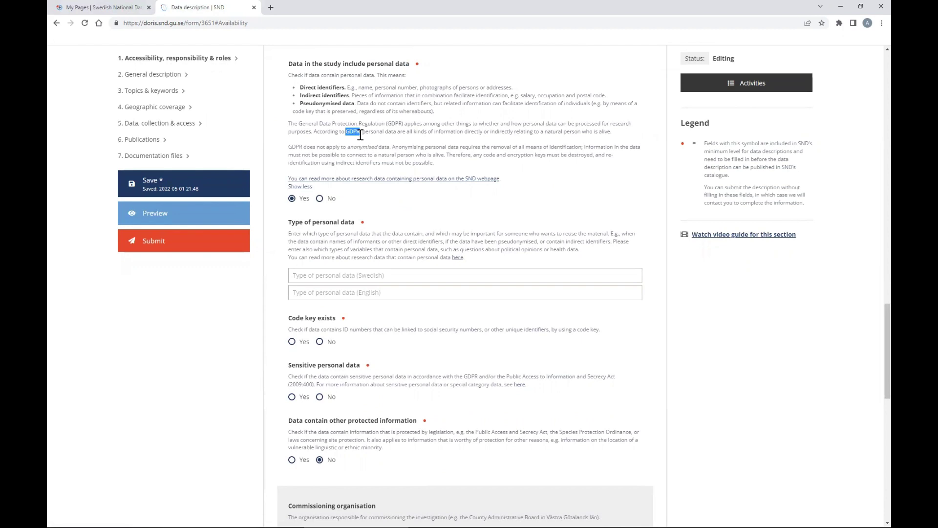
scroll(312, 161, "down", 1)
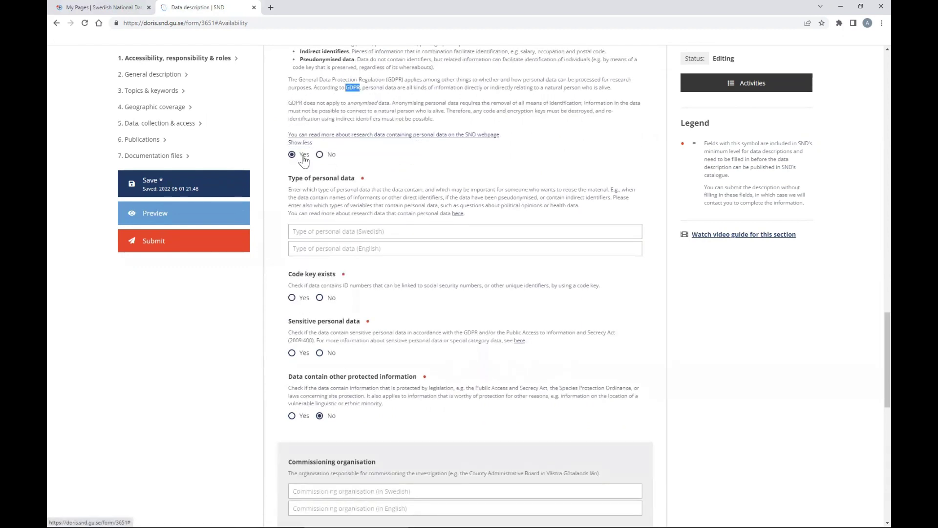
scroll(292, 159, "down", 1)
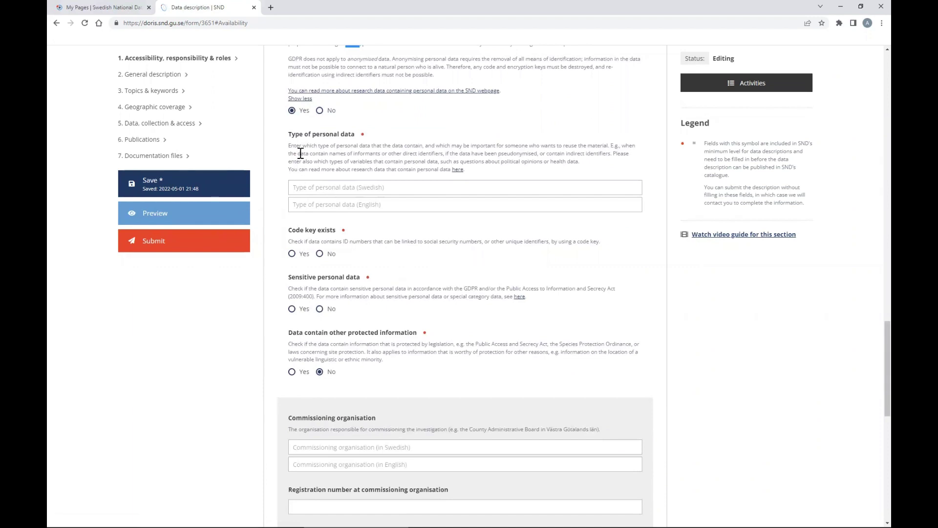
left_click(343, 187)
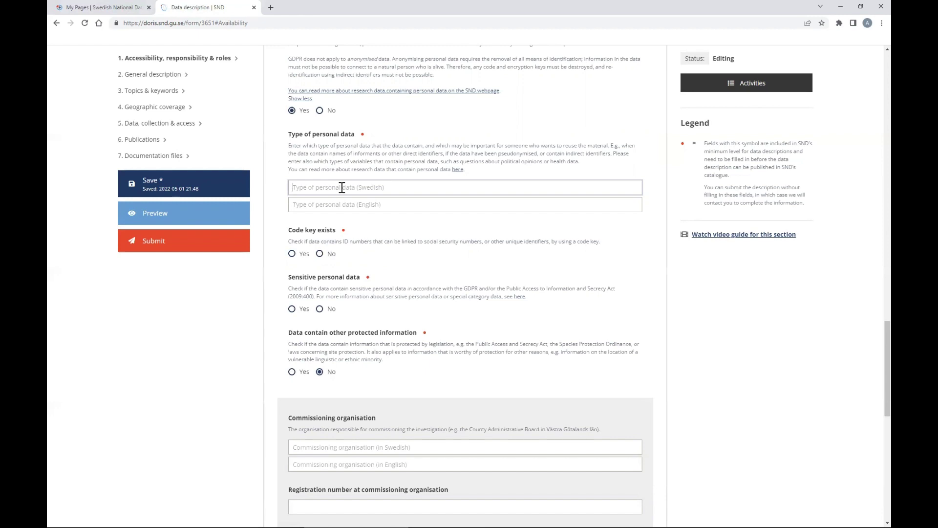
left_click(315, 206)
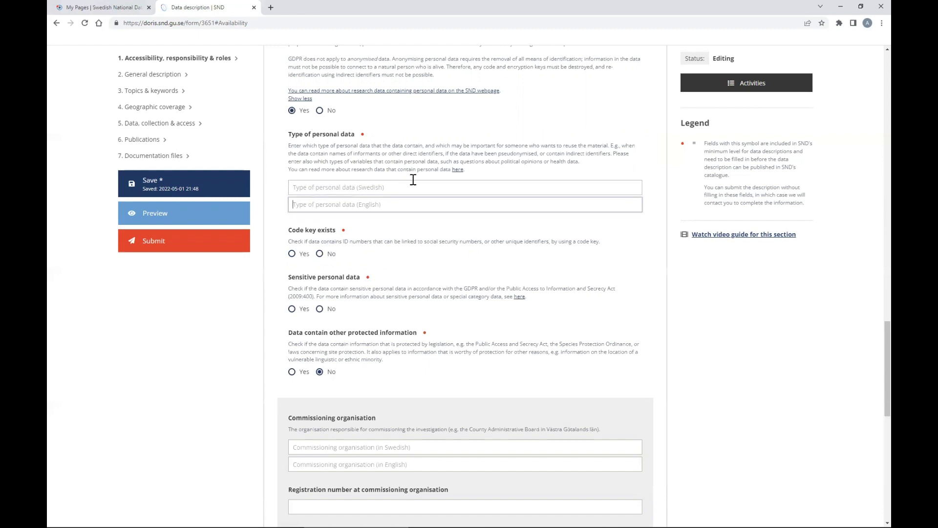
scroll(415, 179, "down", 2)
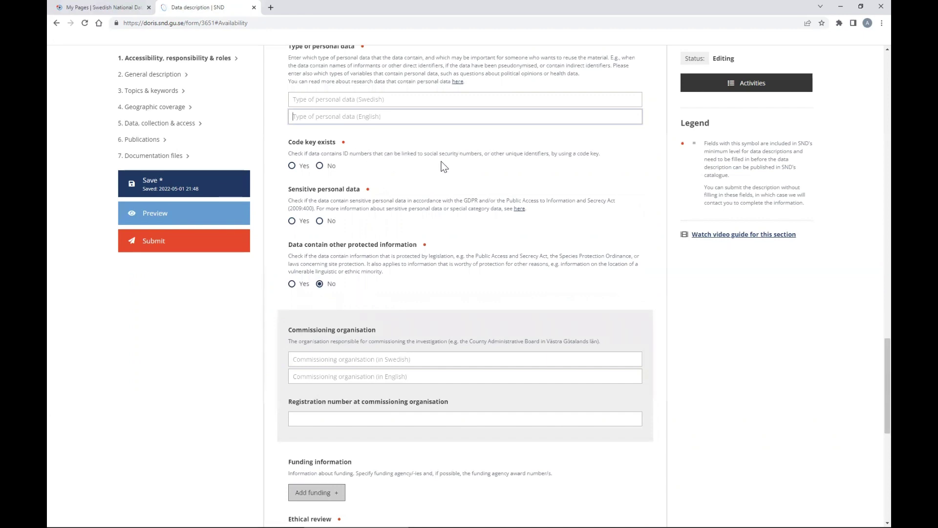
- Answer No for whether a code key exists, for sensitive personal data and for other protected information
left_click_drag(424, 153, 481, 155)
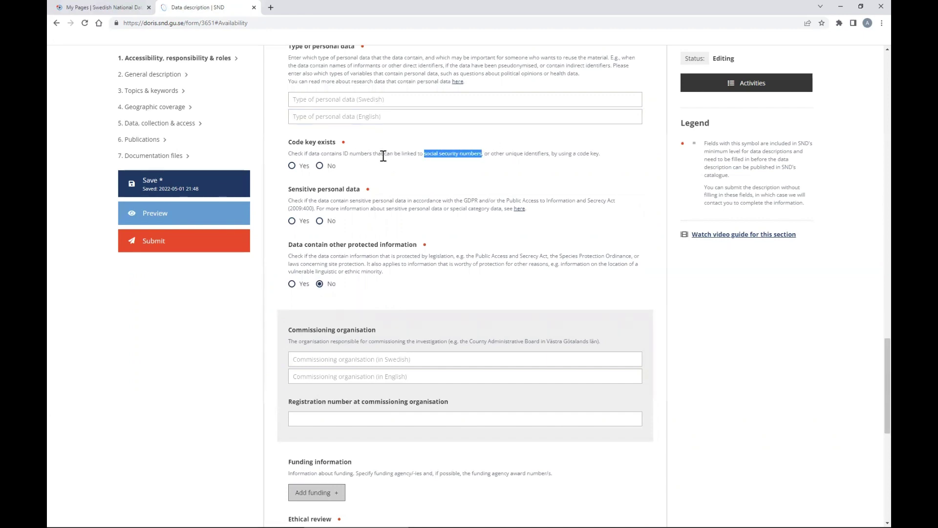
left_click(320, 166)
left_click_drag(288, 189, 361, 194)
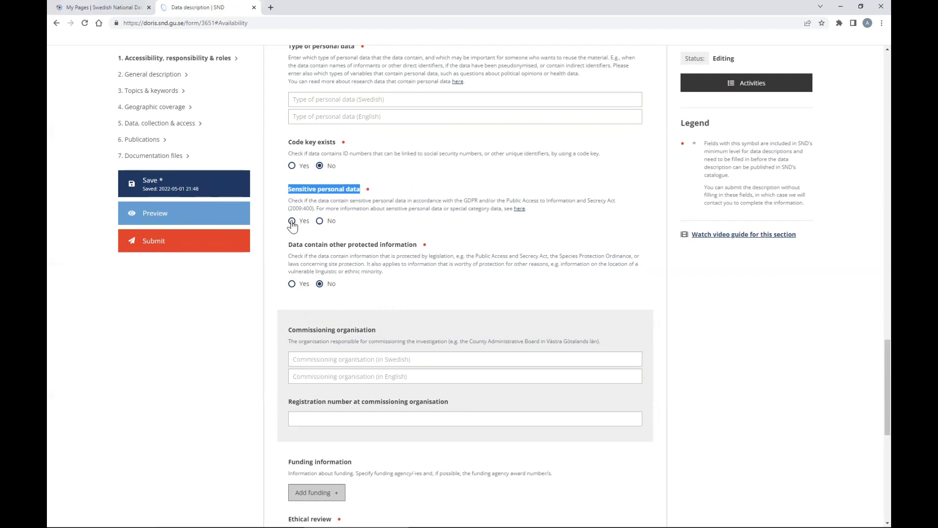
left_click(320, 221)
left_click(320, 284)
- Add a funding entry with "Sida (The Swedish International Development Cooperation Agency)" as the Swedish funding agency name
scroll(497, 296, "down", 1)
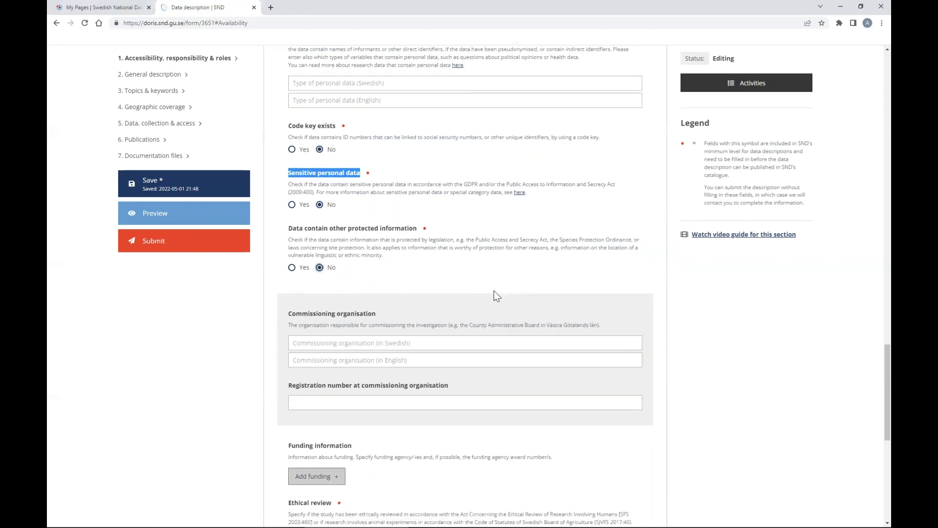
scroll(496, 295, "down", 4)
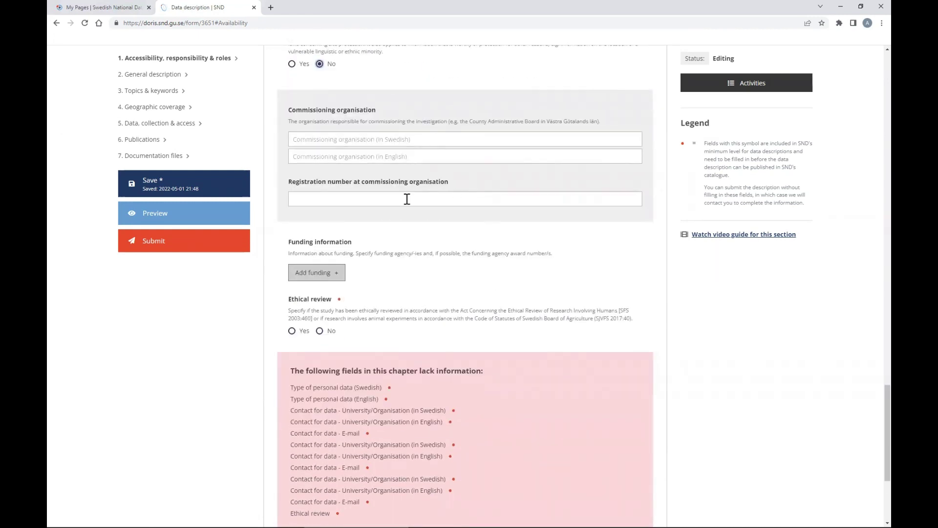
left_click(337, 274)
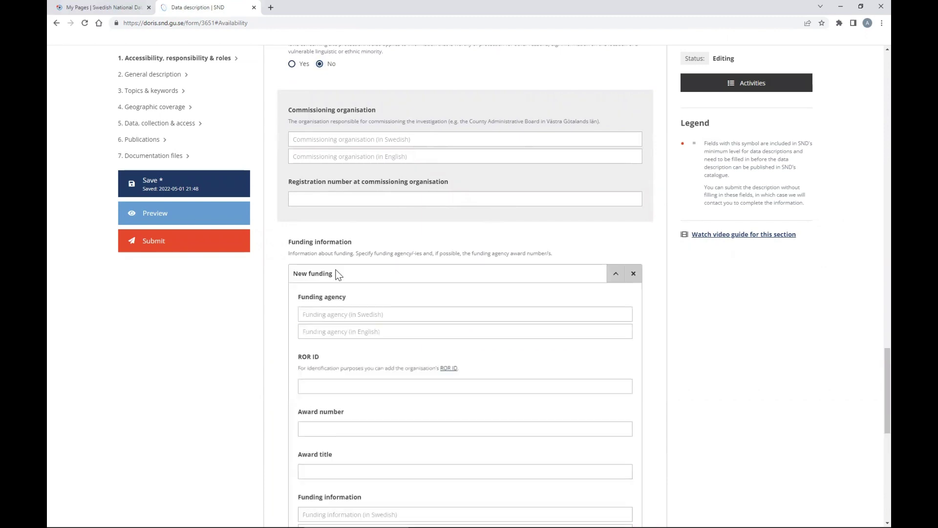
scroll(352, 274, "down", 2)
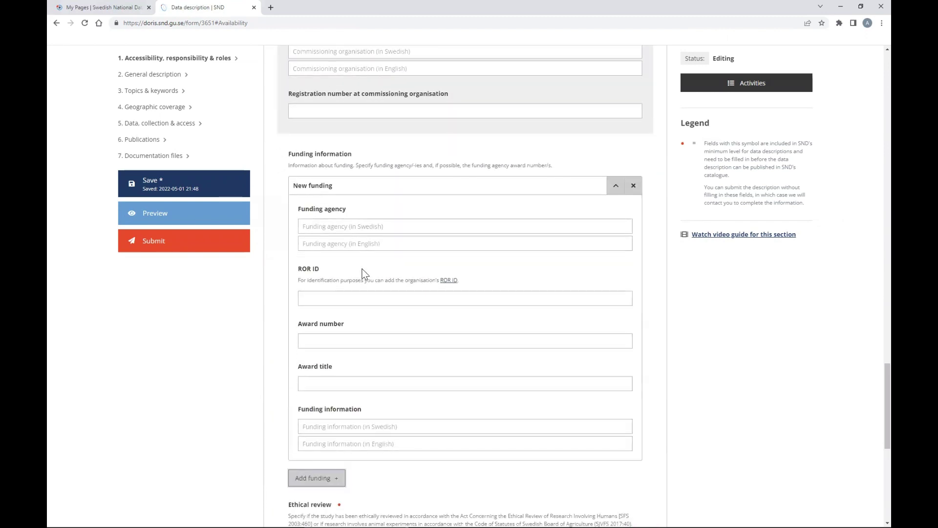
left_click(327, 229)
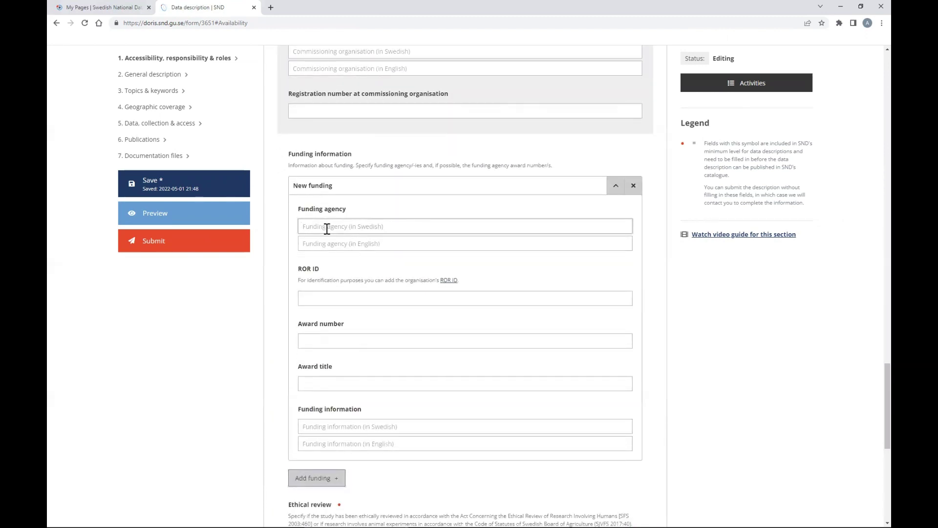
type("Sida (")
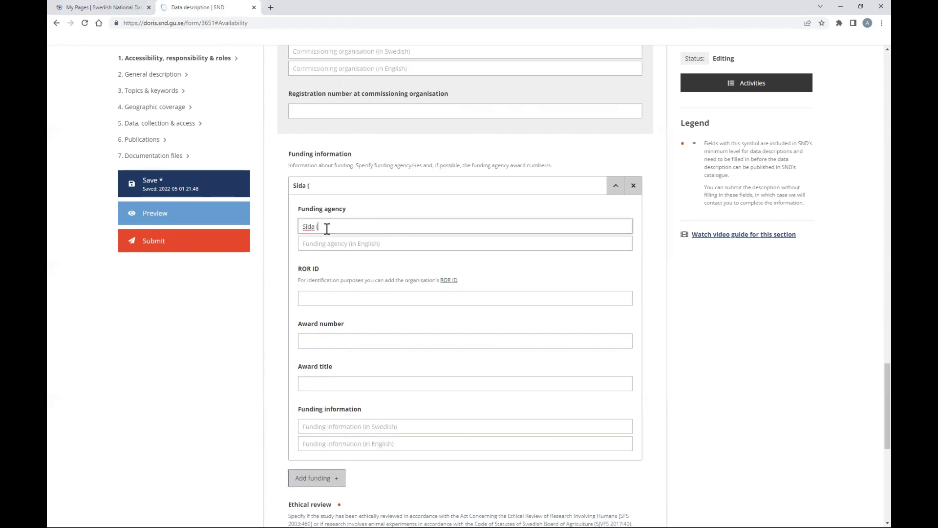
type("The Swedish International De")
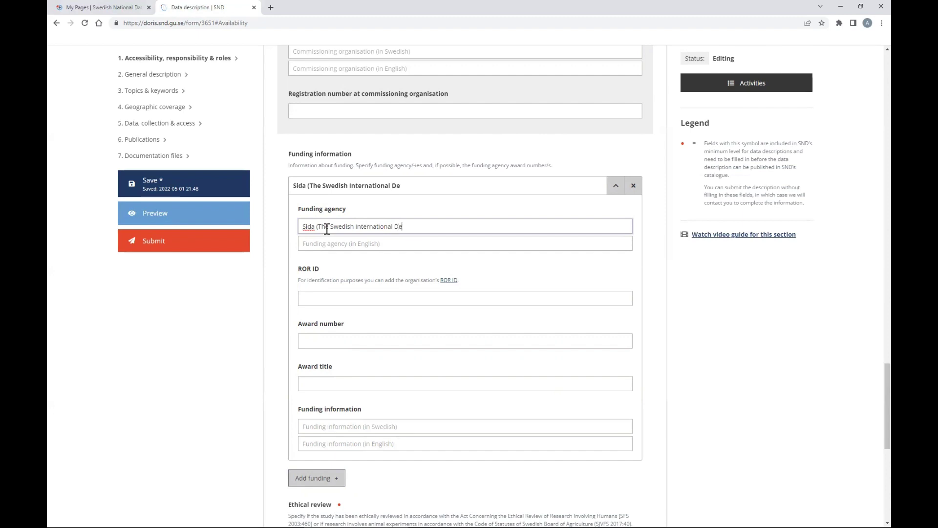
type("velopment Cooperatino")
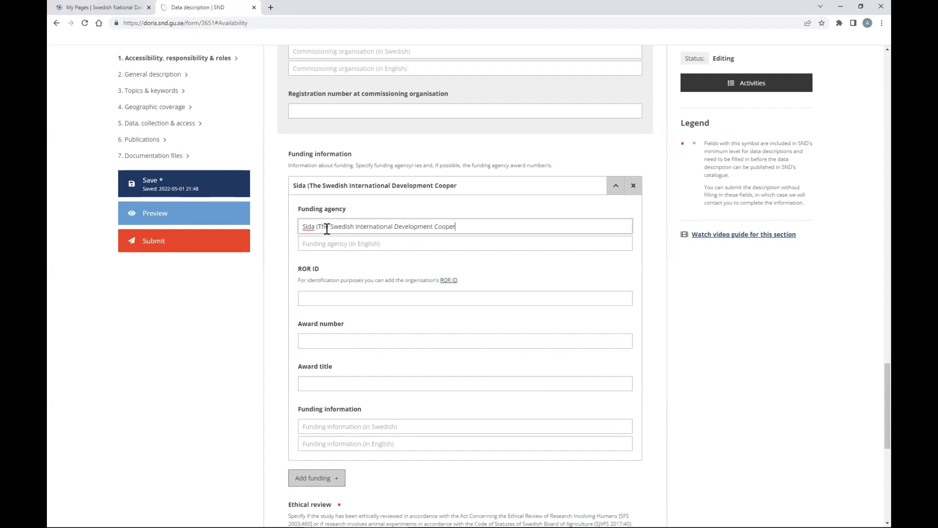
key("BackSpace")
key("BackSpace")
key("BackSpace")
key("BackSpace")
type("ion Agency)")
- Copy the full Swedish funding agency name into the English funding agency field
key("ctrl+a")
key("ctrl+c")
left_click(327, 243)
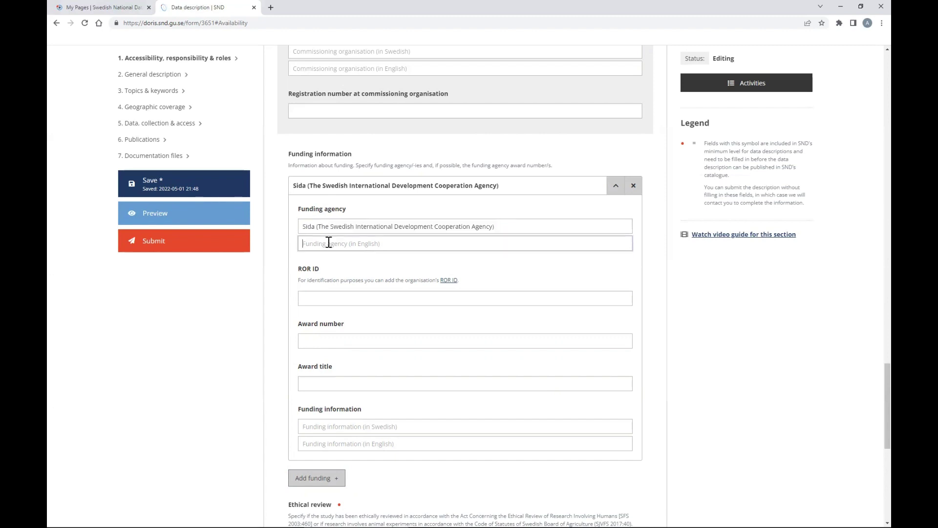
key("ctrl+v")
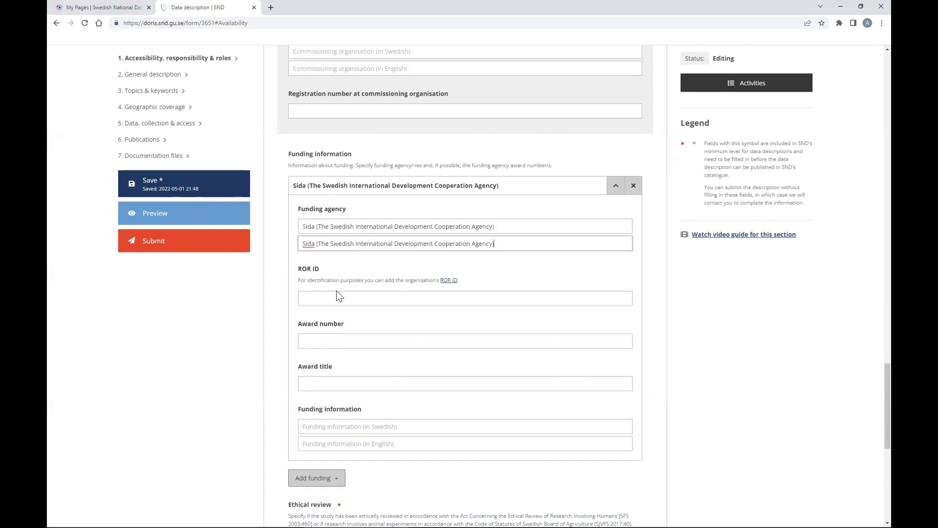
scroll(512, 277, "down", 2)
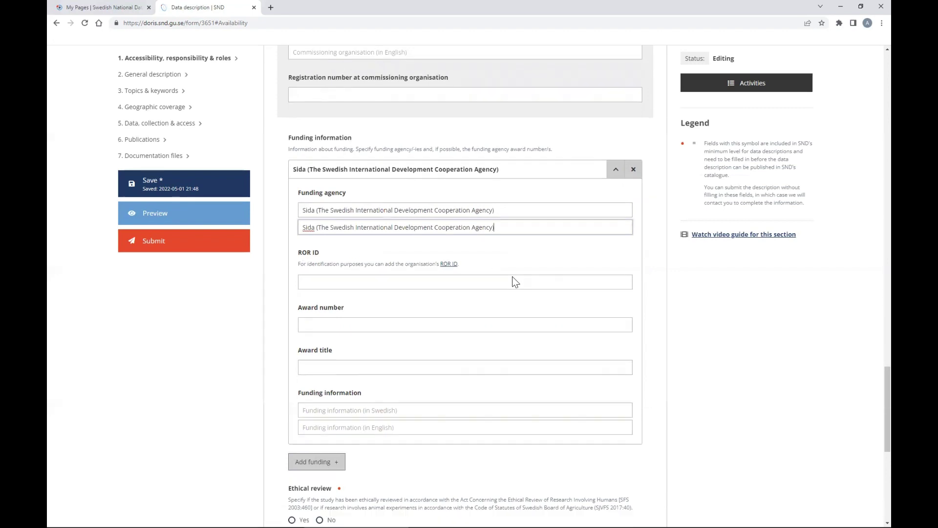
scroll(356, 238, "down", 1)
left_click(335, 210)
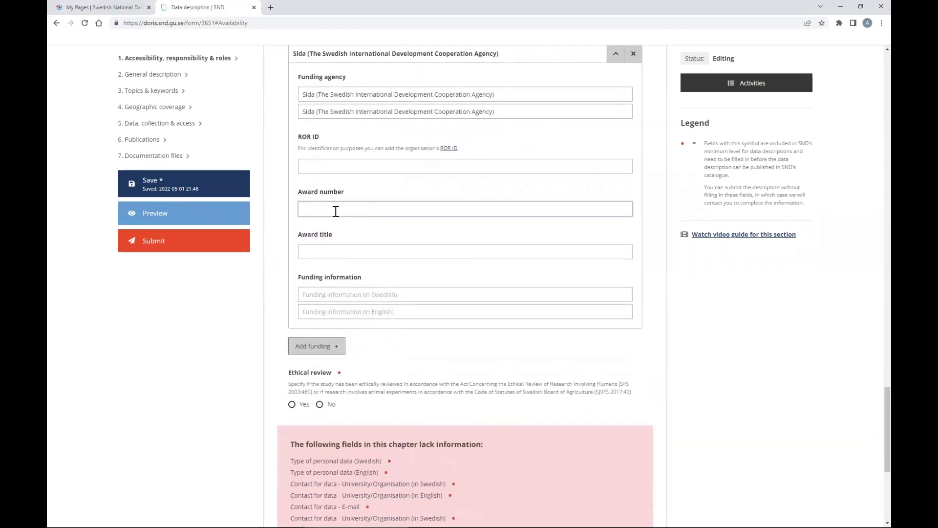
scroll(335, 211, "up", 1)
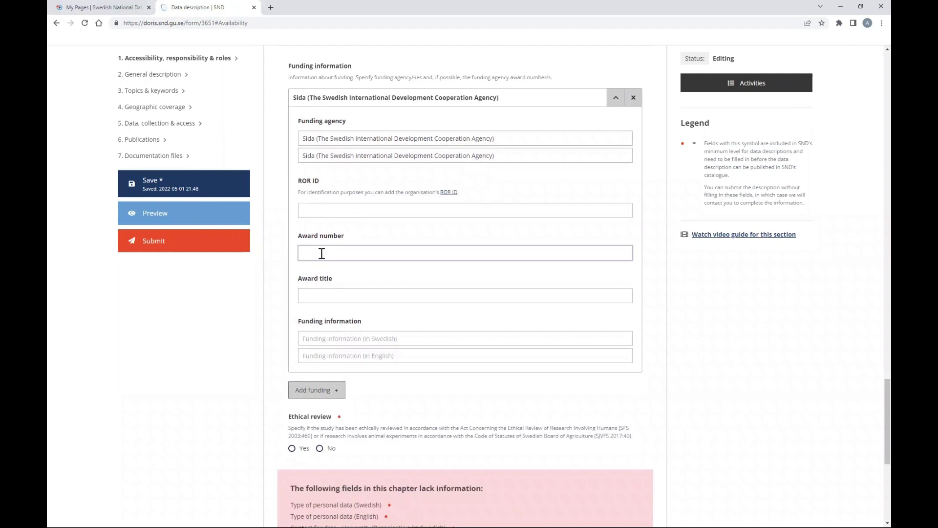
type("MS-5")
key("BackSpace")
key("BackSpace")
key("BackSpace")
key("BackSpace")
- Add a second, empty funding entry below the Sida funding, with the Sida entry collapsed
scroll(325, 299, "up", 1)
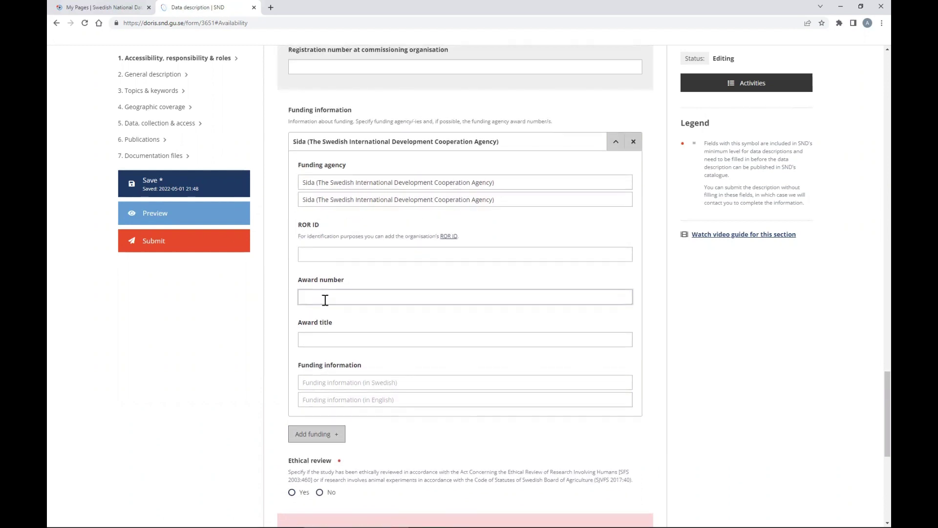
left_click(334, 438)
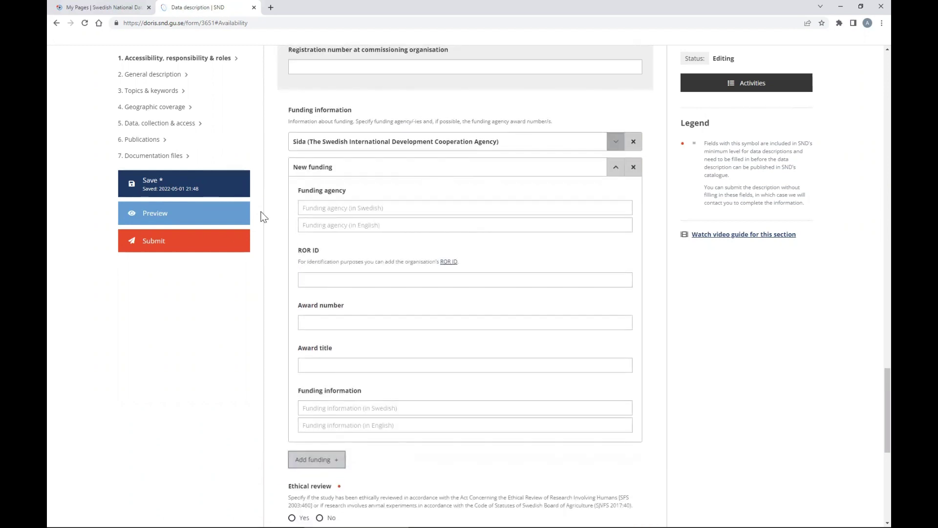
- Enter "Environment for Development Initiative" as the Swedish funding agency name in the new funding entry
left_click(329, 209)
type("Environm")
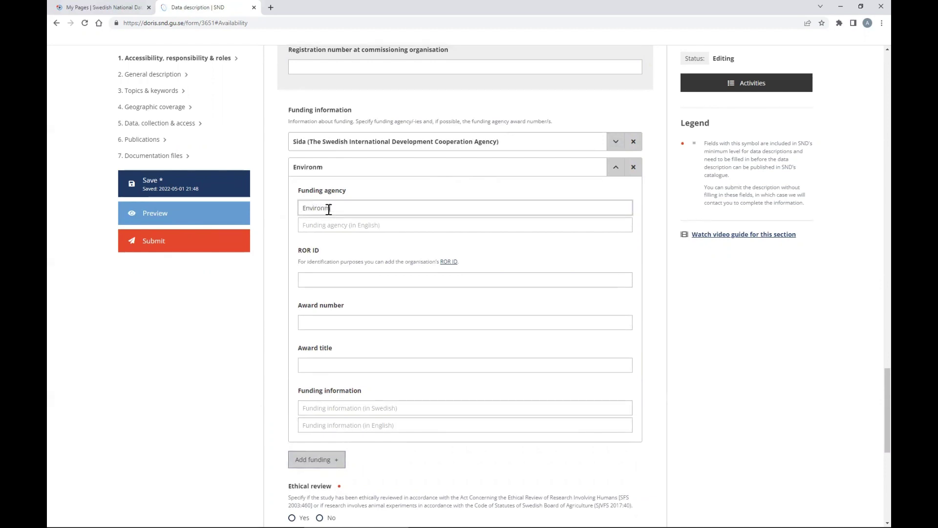
type("ent for Development Ini")
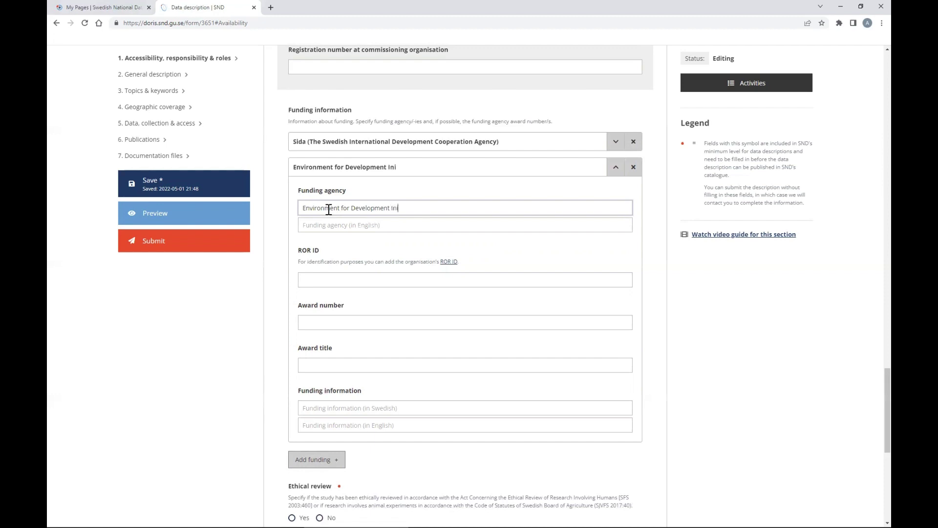
type("tiative")
- Copy the second entry's full Swedish funding agency name into its English field and collapse that entry
key("ctrl+shift+Left")
key("ctrl+shift+Left")
key("ctrl+shift+Left")
key("ctrl+shift+Left")
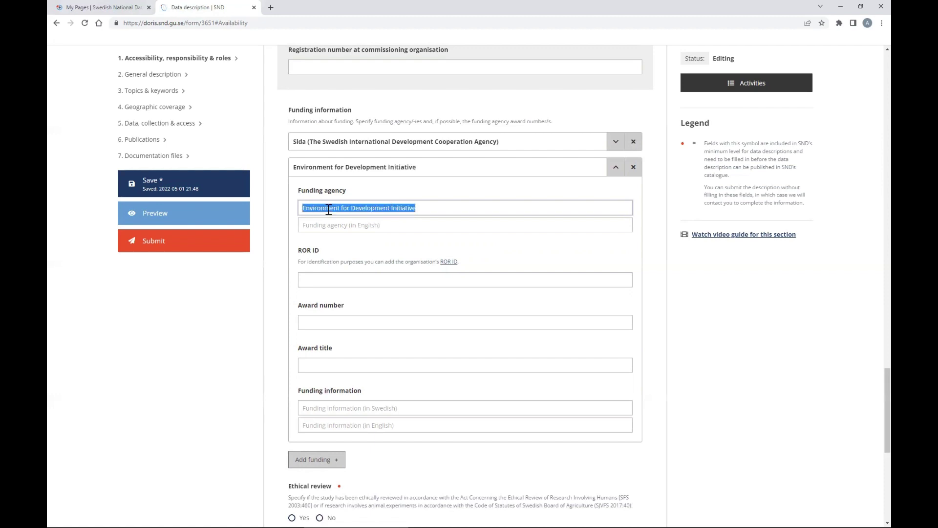
key("ctrl+c")
left_click(359, 225)
key("ctrl+v")
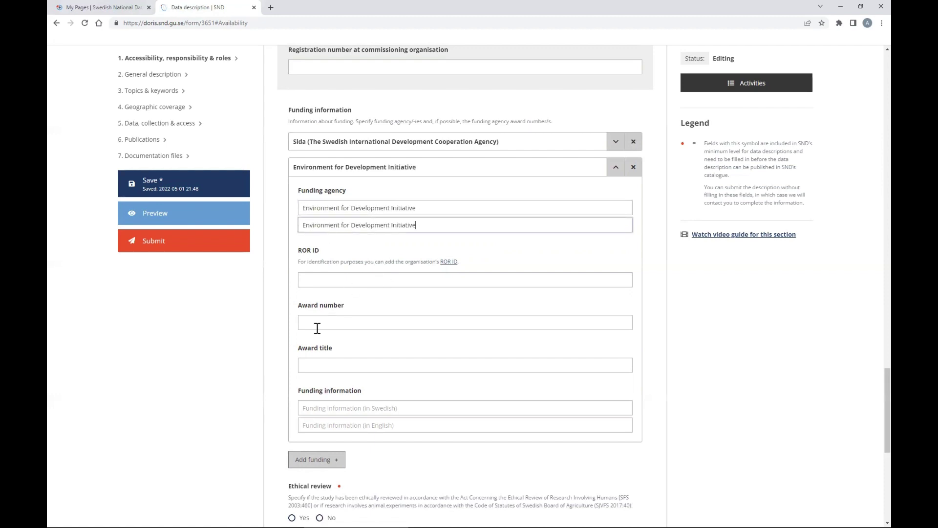
left_click(316, 280)
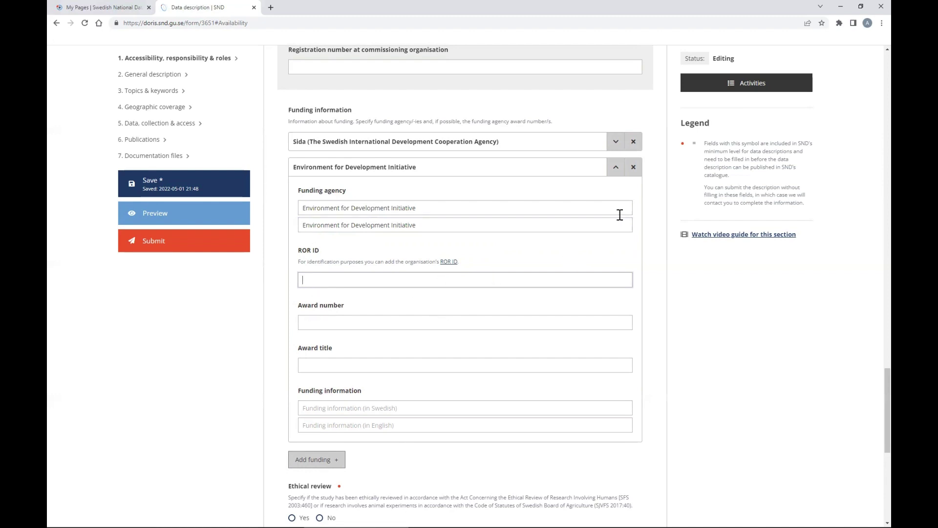
left_click(616, 167)
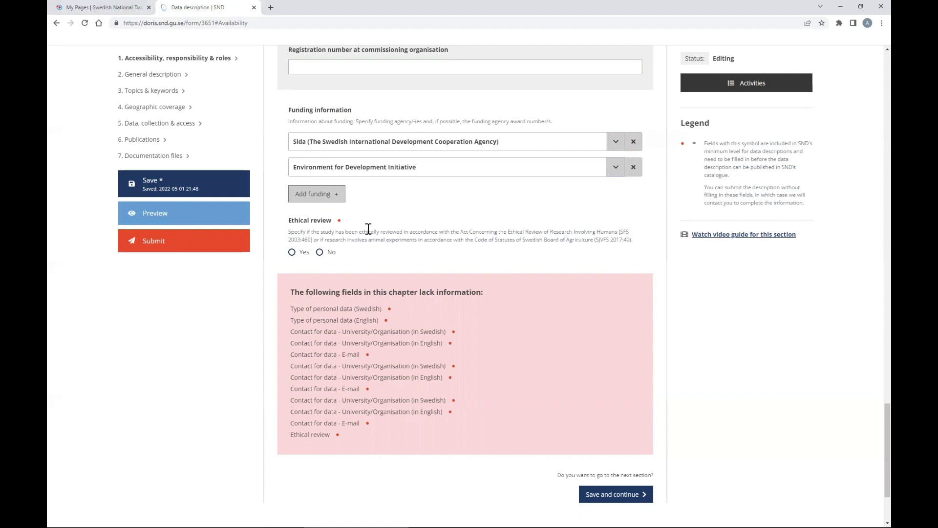
- Answer Yes for ethical review, with an ethical review board (before 2019-01-01) as reviewer and Other as the board
left_click(292, 252)
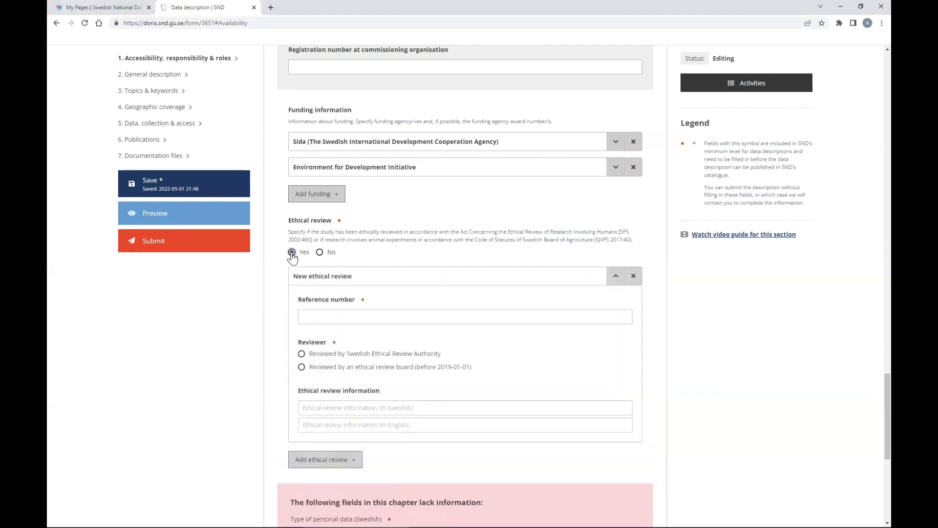
scroll(313, 272, "down", 1)
left_click(313, 273)
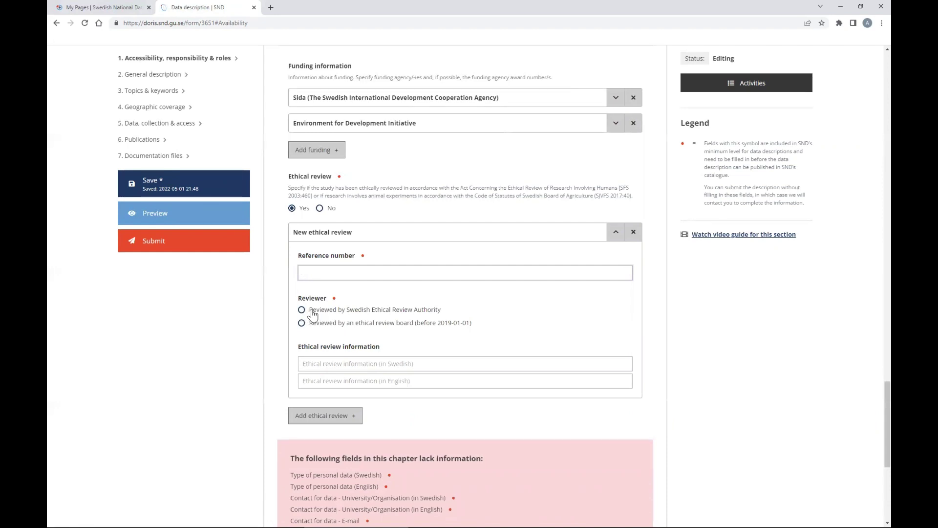
left_click(303, 323)
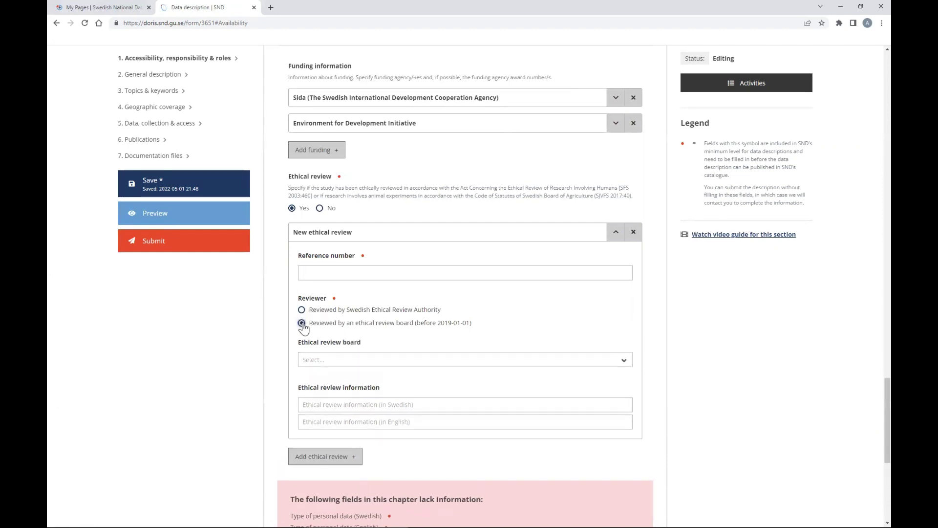
left_click(322, 364)
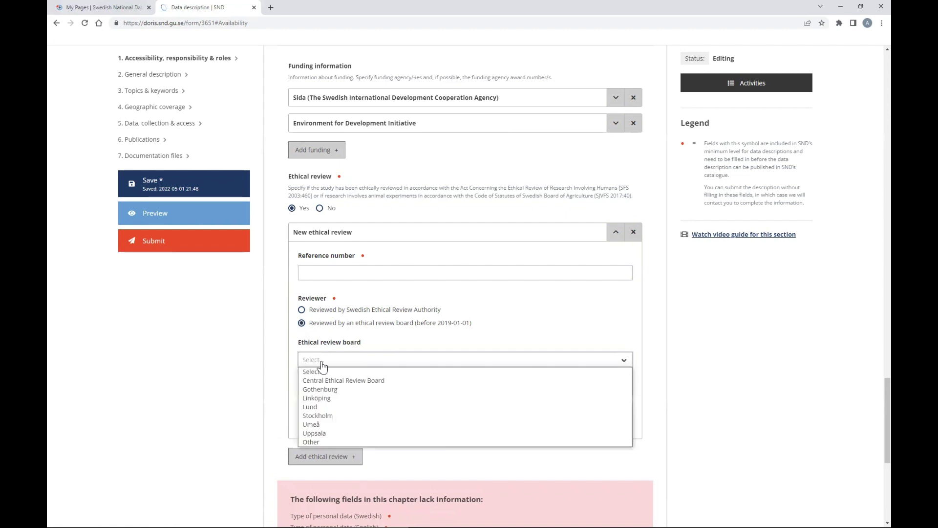
left_click(313, 444)
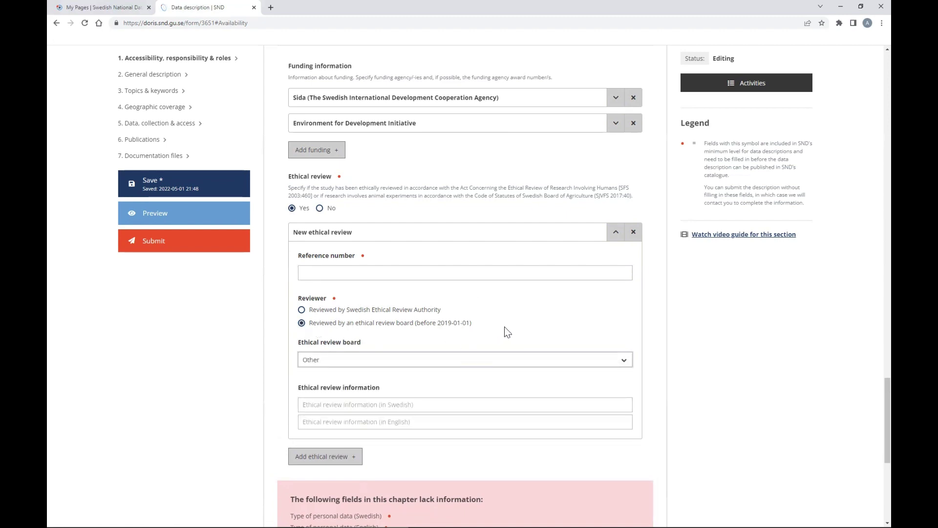
- Save the accessibility, responsibility and roles section and continue to the general description section
scroll(505, 327, "down", 2)
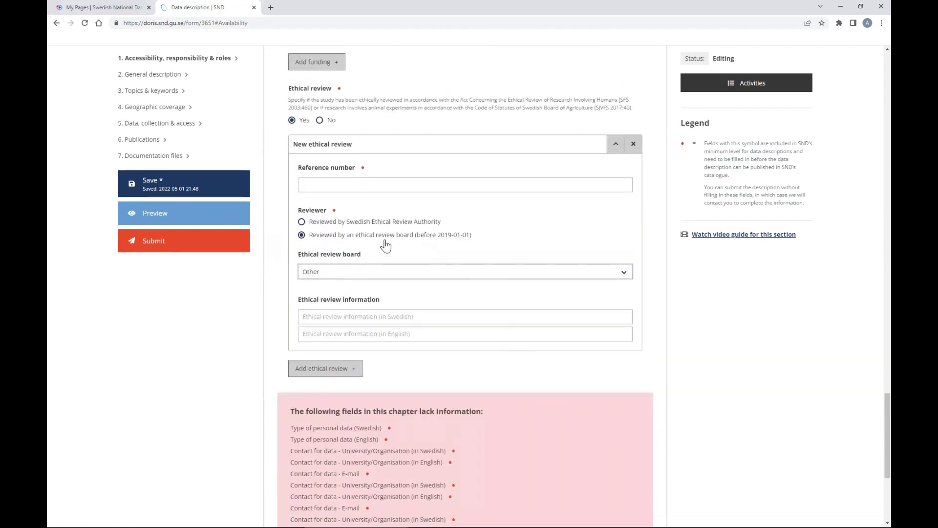
scroll(552, 293, "down", 2)
scroll(558, 292, "down", 2)
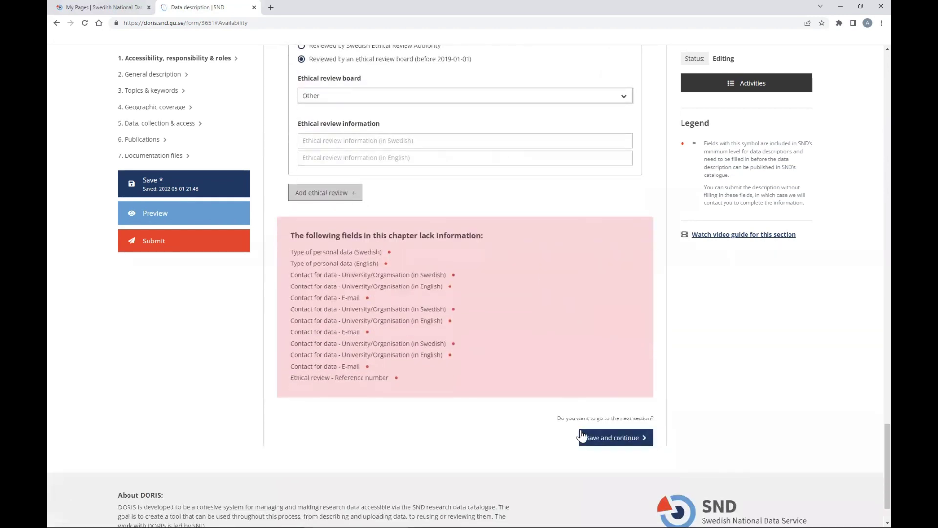
left_click(598, 442)
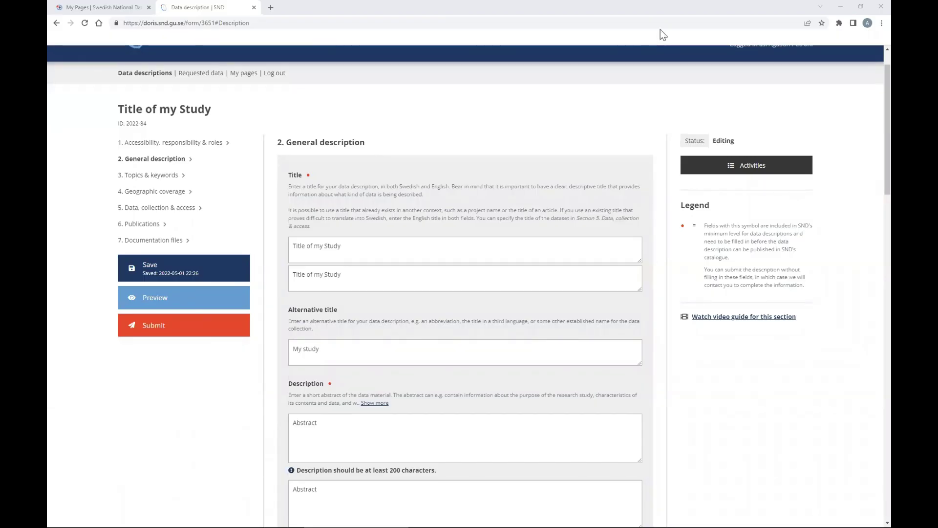
- Examine the title, alternative title and description fields of the general description section
scroll(435, 138, "down", 1)
scroll(435, 138, "down", 2)
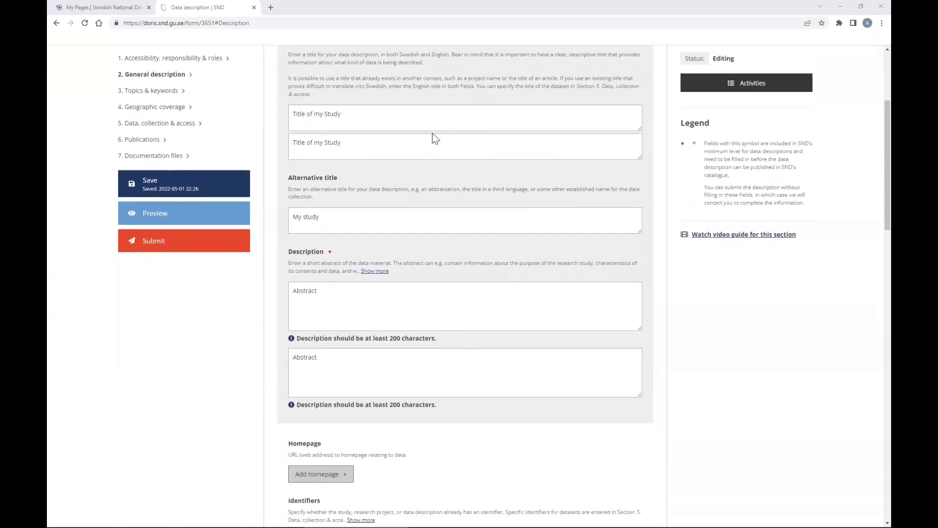
scroll(353, 142, "down", 1)
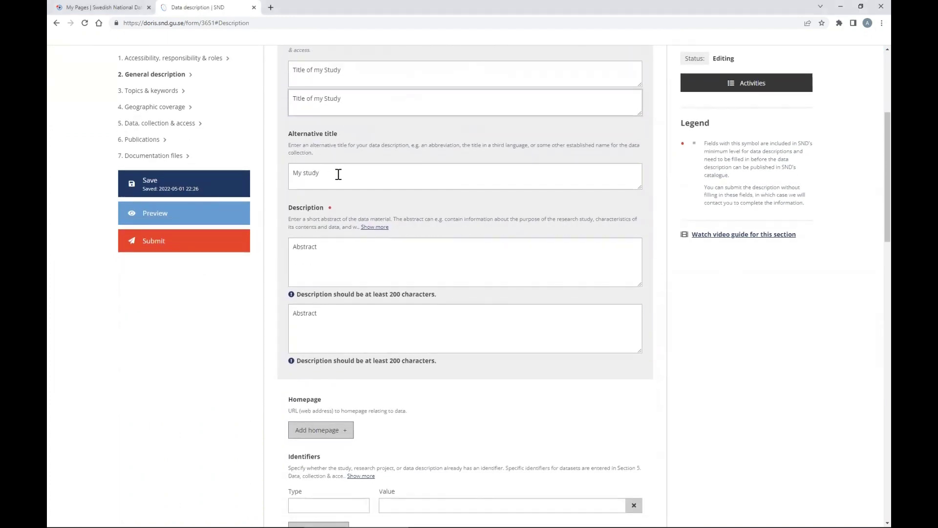
left_click_drag(320, 173, 289, 167)
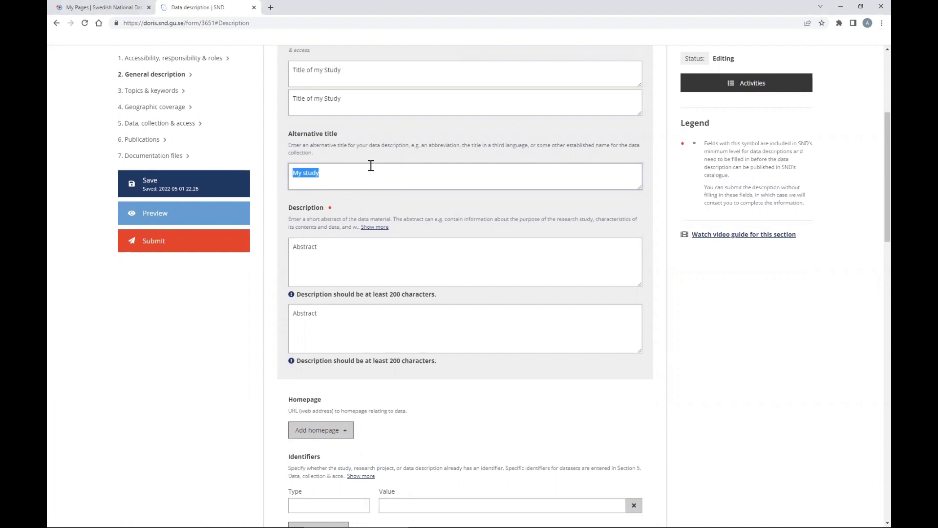
left_click(337, 173)
scroll(368, 183, "down", 2)
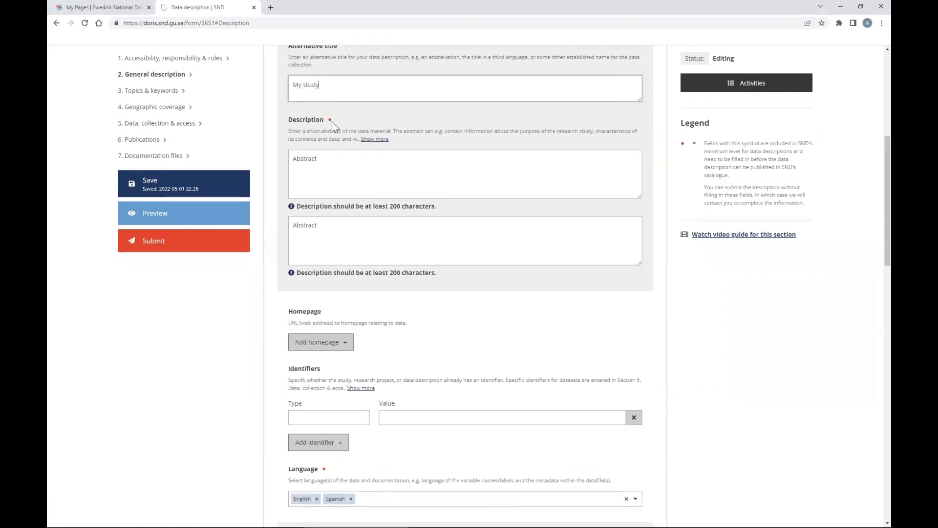
left_click_drag(289, 131, 395, 131)
left_click_drag(326, 160, 299, 164)
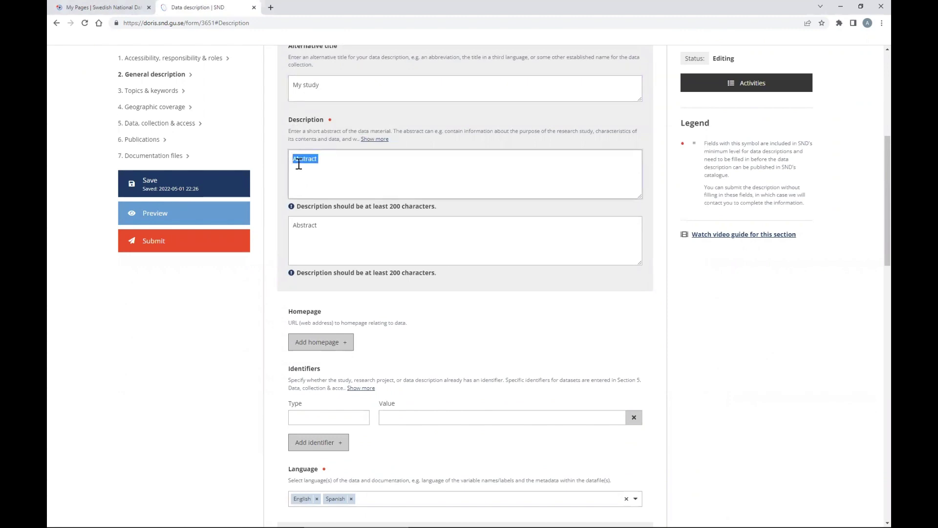
- Extend the text in both description fields to "Abstract in English"
left_click(331, 166)
left_click(327, 223)
left_click(327, 161)
type("in English")
left_click(329, 230)
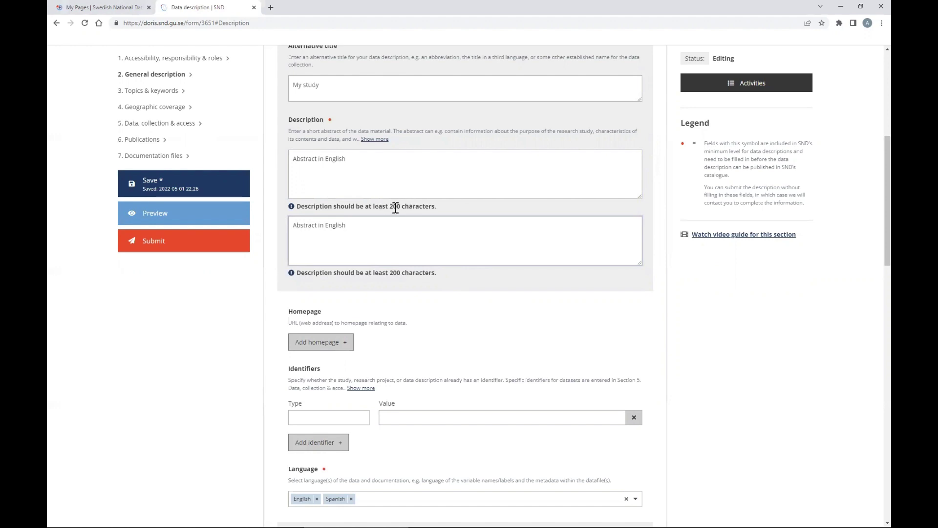
- Lengthen the first description beyond the 200-character minimum by repeatedly pasting copies of "Abstract in English"
left_click_drag(355, 159, 292, 159)
key("ctrl+c")
left_click(364, 161)
key("ctrl+v")
key("ctrl+v")
key("ctrl+v")
key("ctrl+v")
key("ctrl+v")
key("ctrl+v")
key("ctrl+v")
key("ctrl+v")
key("ctrl+v")
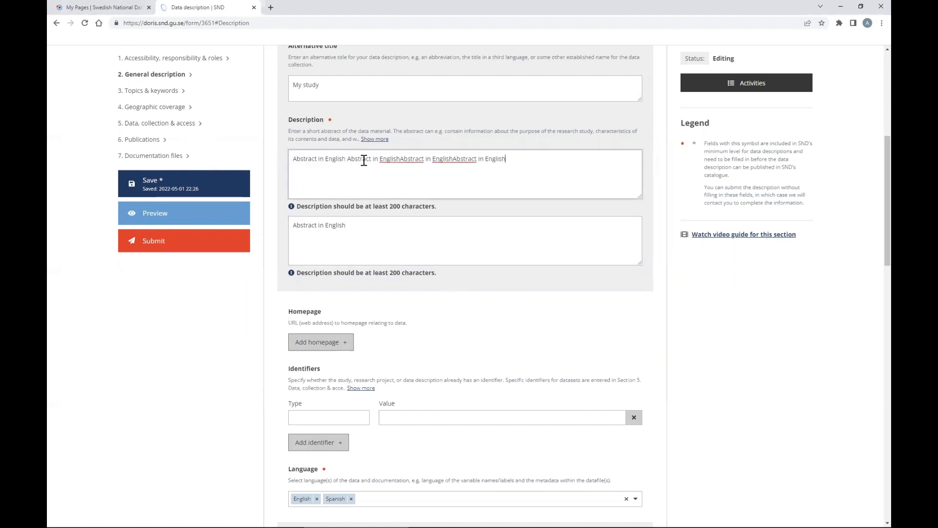
key("ctrl+v")
key("ctrl+v")
key("ctrl+v")
key("ctrl+v")
key("ctrl+v")
key("ctrl+v")
key("ctrl+v")
key("ctrl+v")
key("ctrl+v")
key("ctrl+v")
key("ctrl+v")
key("ctrl+v")
key("ctrl+v")
key("ctrl+v")
key("ctrl+v")
key("ctrl+v")
key("ctrl+v")
key("ctrl+v")
key("ctrl+v")
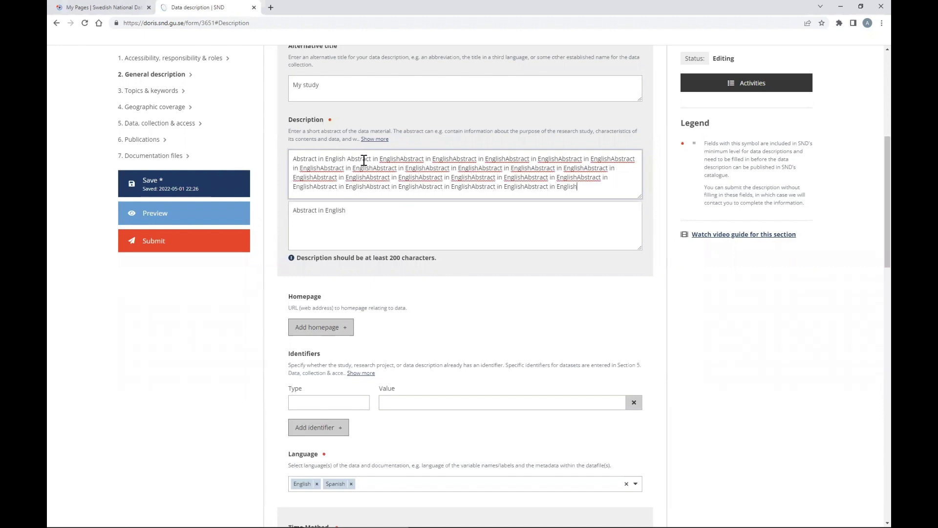
key("ctrl+v")
- Replace the second description with a copy of the entire first description
key("ctrl+a")
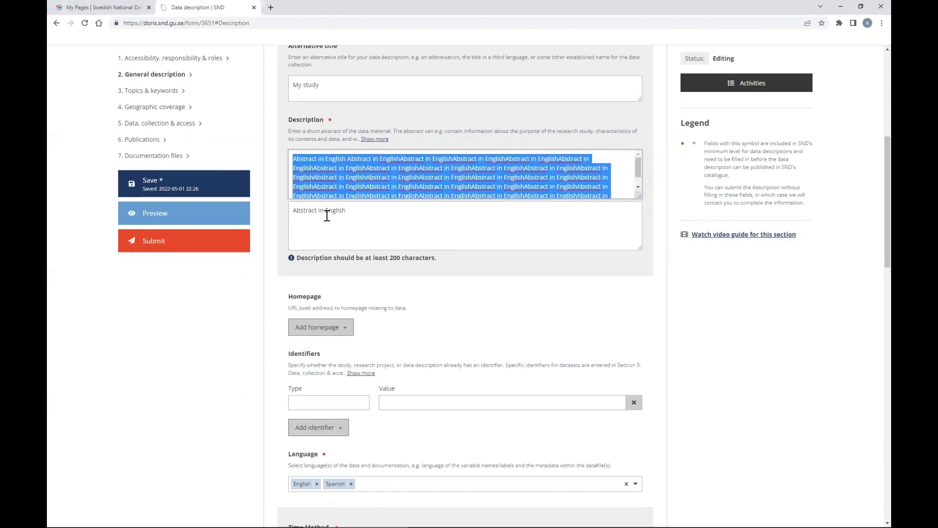
key("ctrl+c")
left_click(355, 219)
key("ctrl+a")
key("ctrl+v")
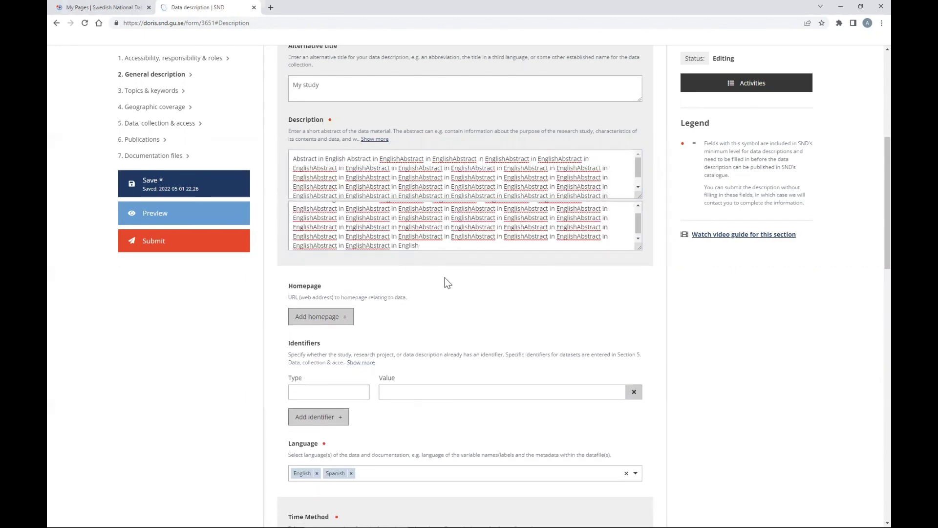
scroll(445, 278, "down", 2)
scroll(444, 278, "up", 5)
scroll(444, 278, "down", 5)
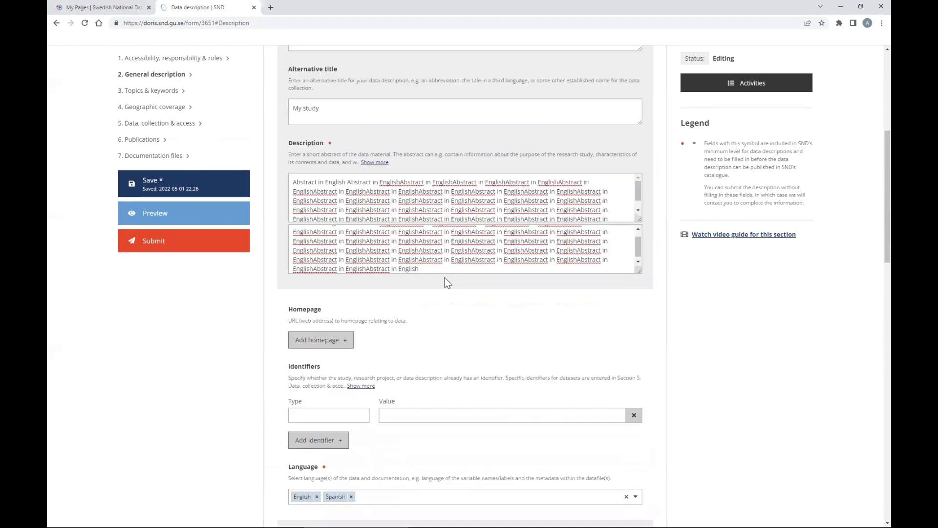
scroll(396, 218, "down", 1)
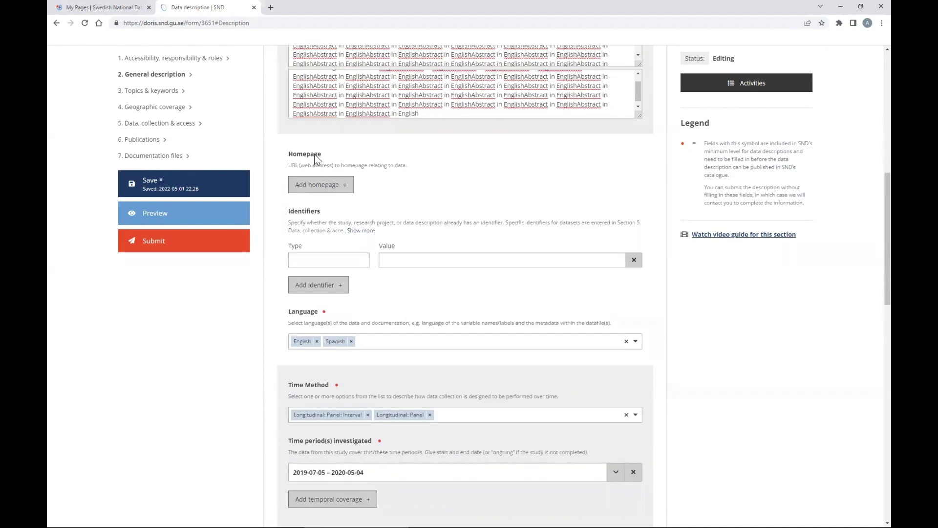
left_click(344, 188)
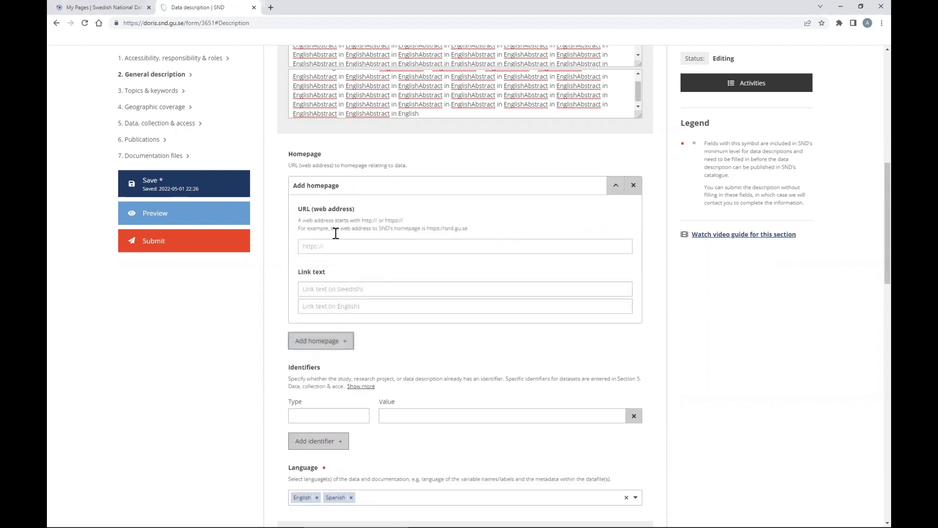
left_click(616, 186)
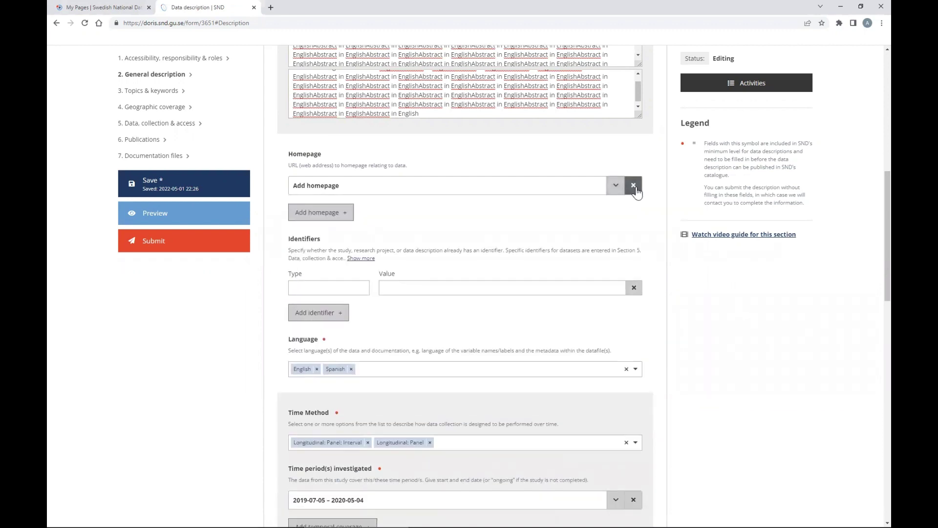
left_click(634, 190)
left_click(522, 304)
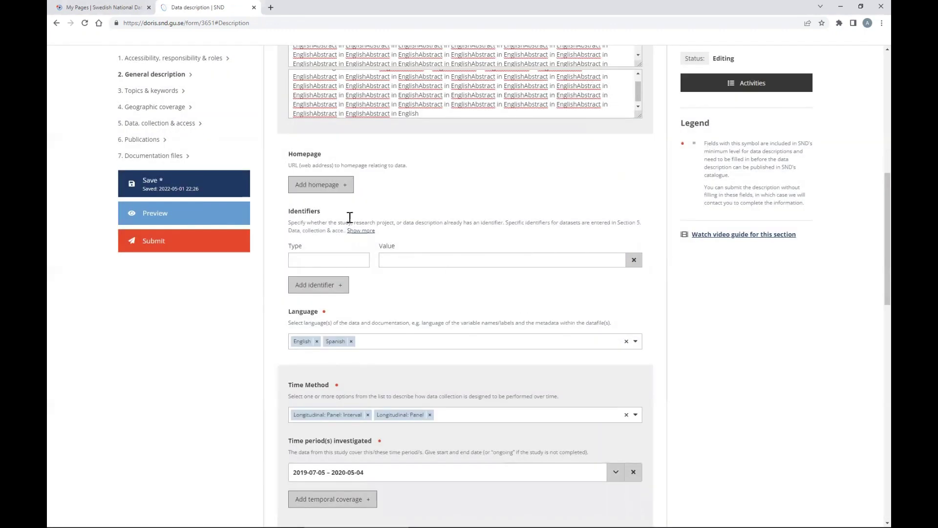
- Remove the empty identifier row from the identifiers
scroll(386, 174, "down", 1)
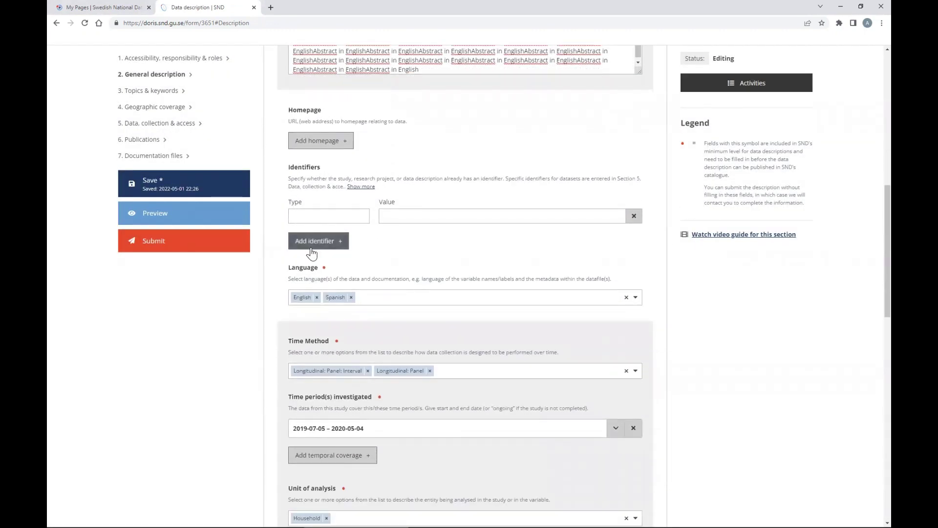
left_click(633, 216)
left_click(511, 304)
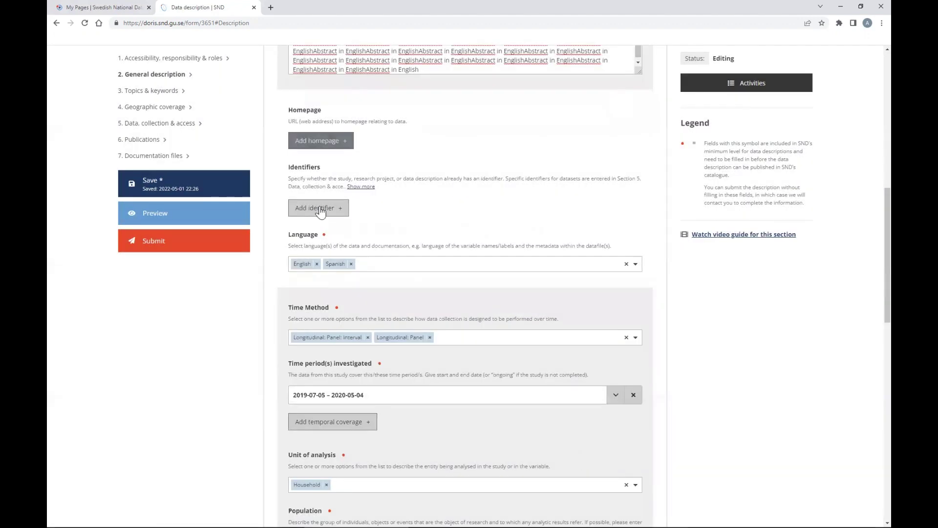
- Add French to the languages of the data and documentation and clear the language search text
left_click(405, 267)
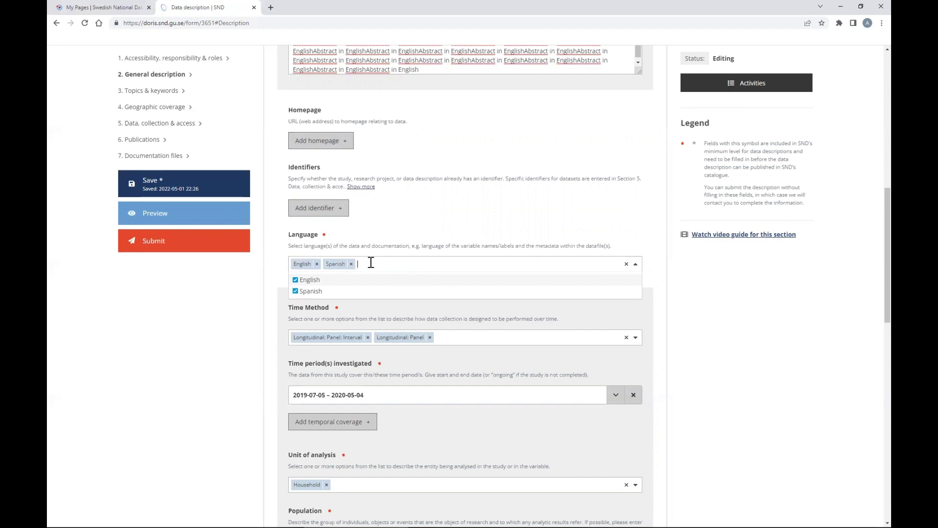
type("French")
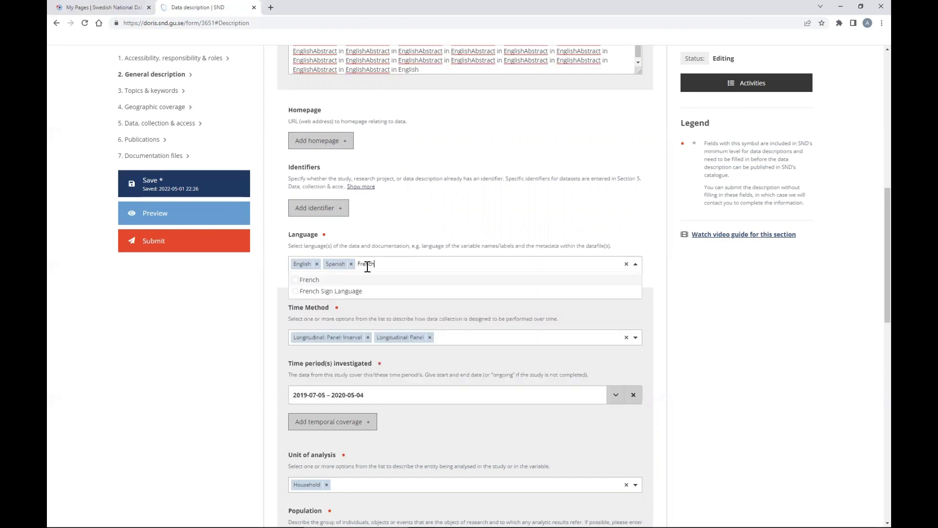
left_click(296, 281)
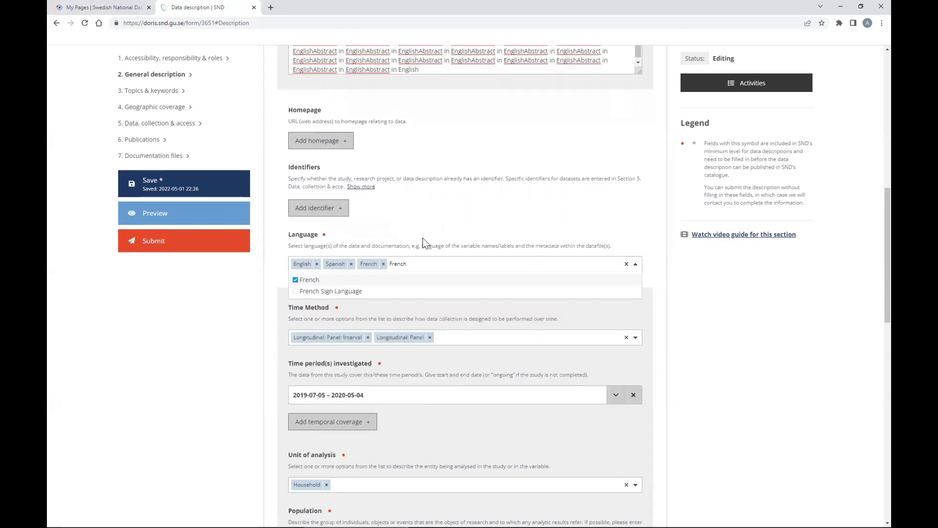
key("BackSpace")
key("BackSpace")
key("BackSpace")
key("BackSpace")
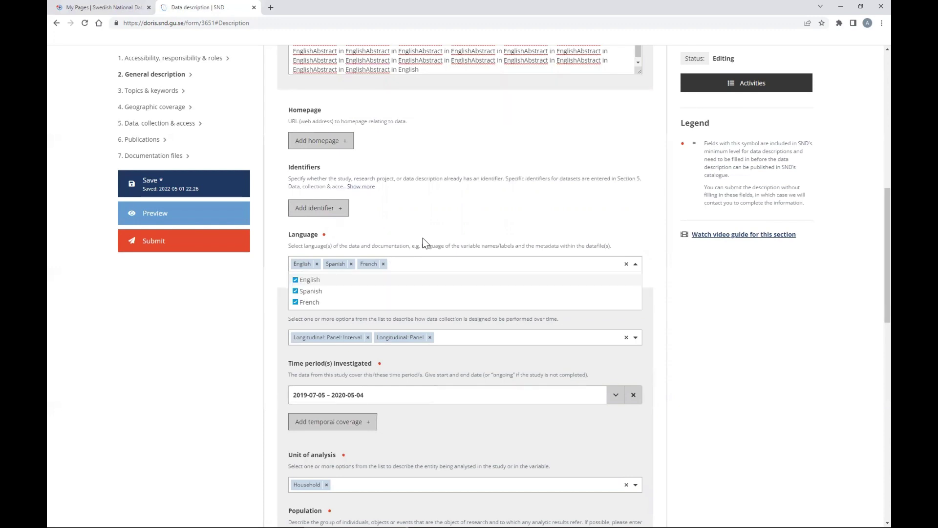
- Add Italian to the languages of the data and documentation and clear the search text
type("Italian")
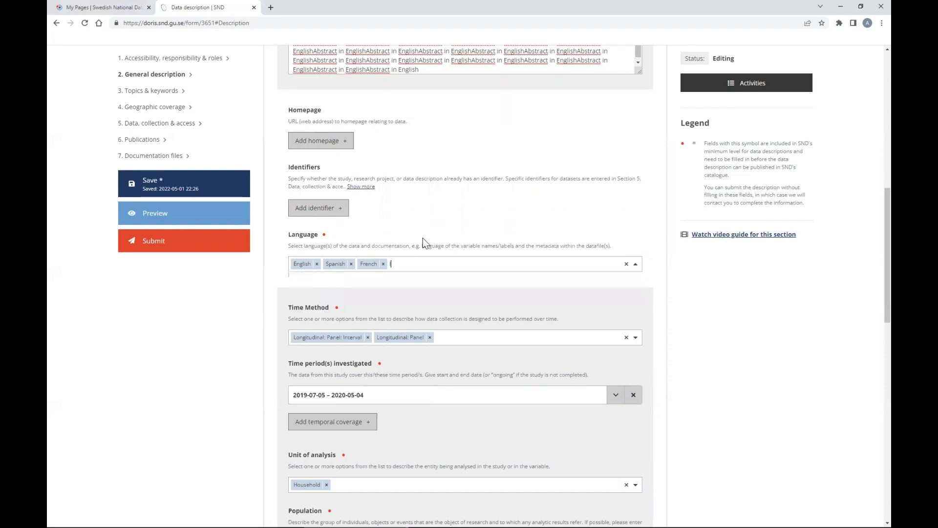
left_click(295, 281)
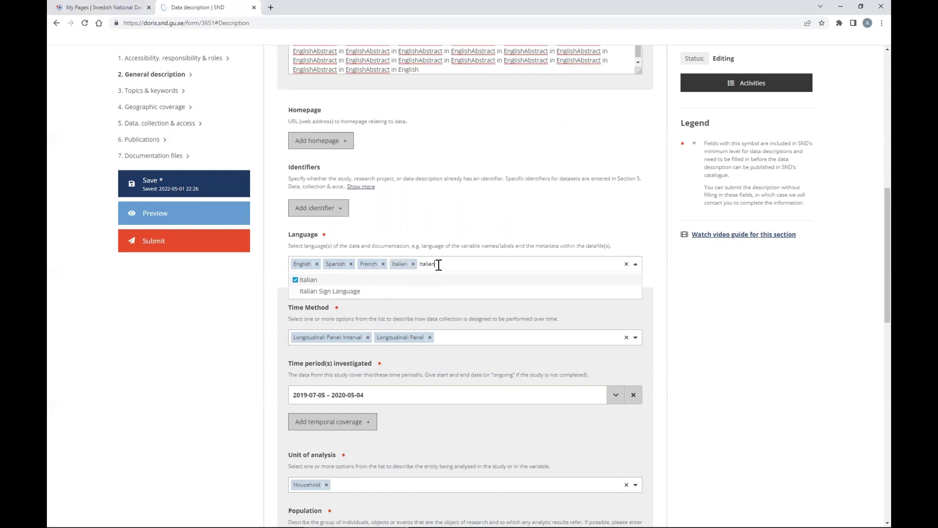
key("BackSpace")
key("BackSpace")
key("BackSpace")
key("BackSpace")
- Clear the existing time methods and select only Longitudinal: Panel as the time method
scroll(460, 242, "down", 3)
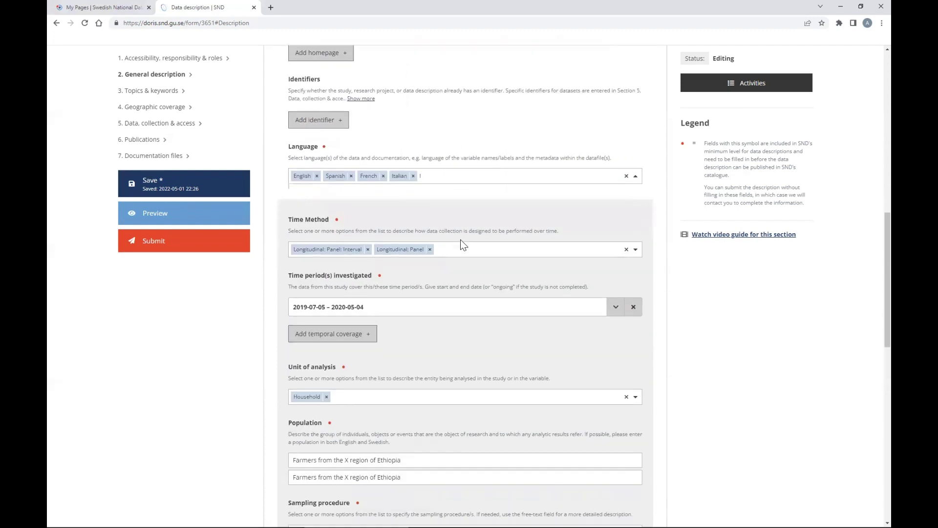
left_click(367, 162)
left_click(348, 161)
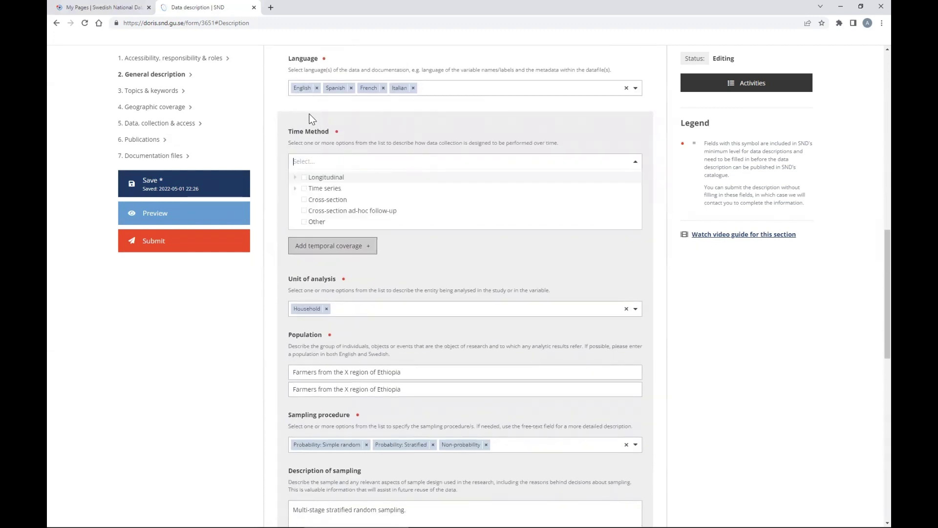
left_click(295, 178)
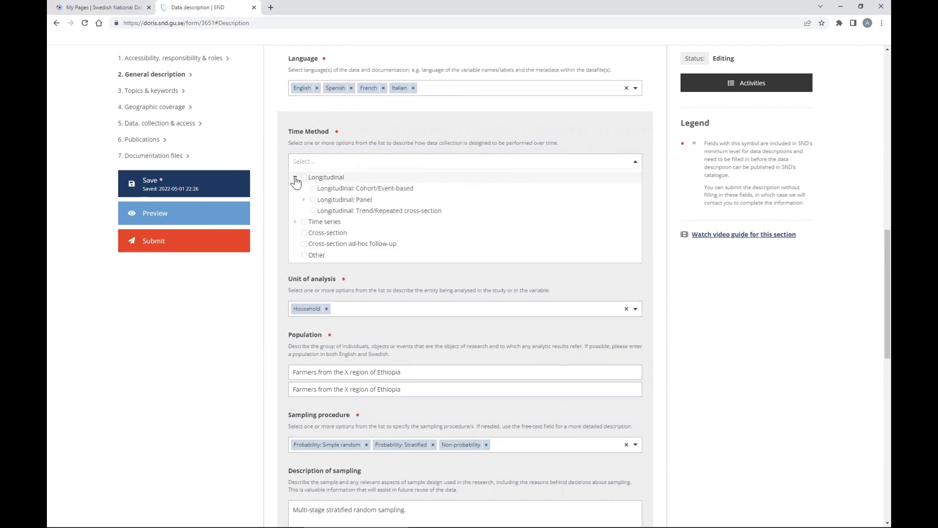
left_click(313, 200)
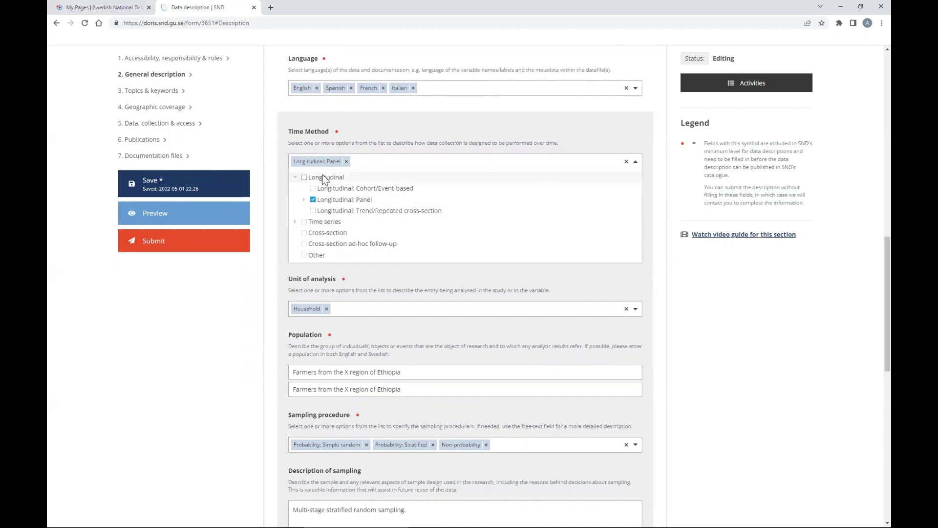
- Try Cross-section as an additional time method and remove it again
mouse_move(324, 198)
left_click(304, 233)
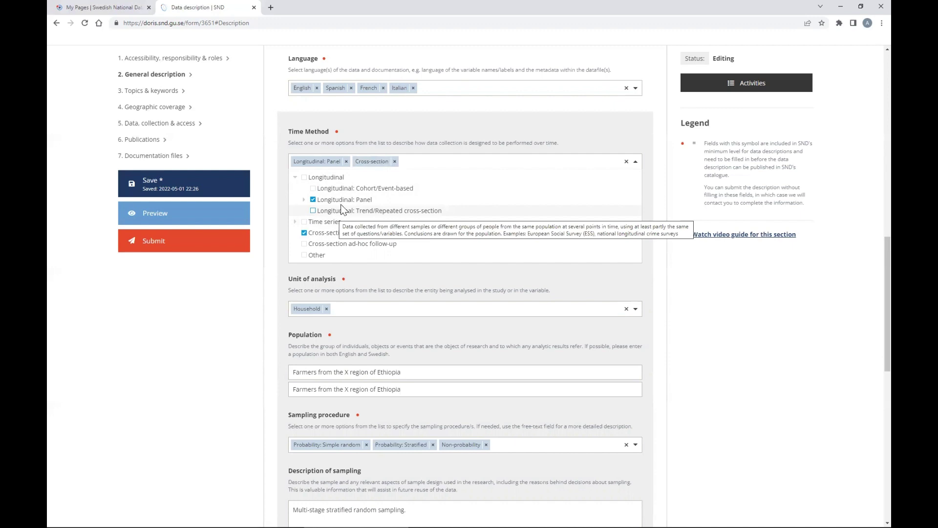
left_click(395, 162)
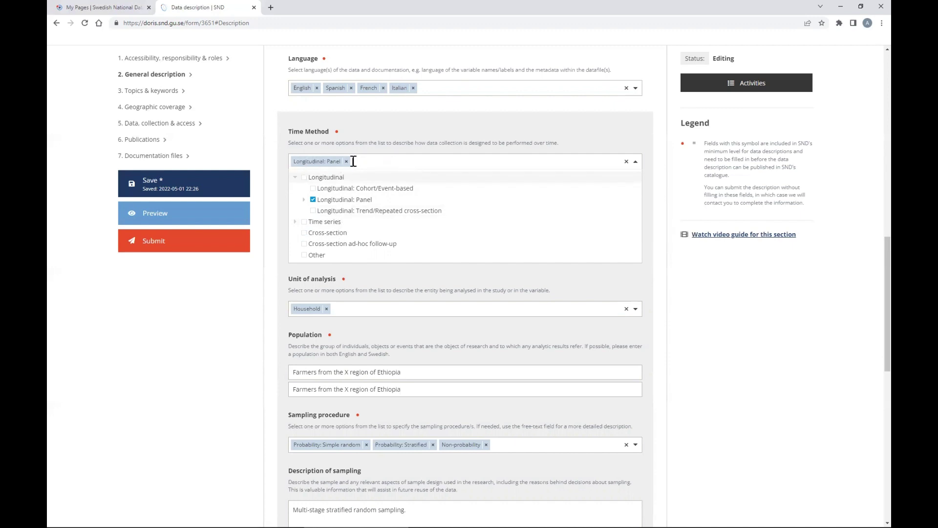
- Clear the unit of analysis, reselect Household, and try Individual as an additional unit before removing it
scroll(457, 195, "down", 2)
left_click(326, 221)
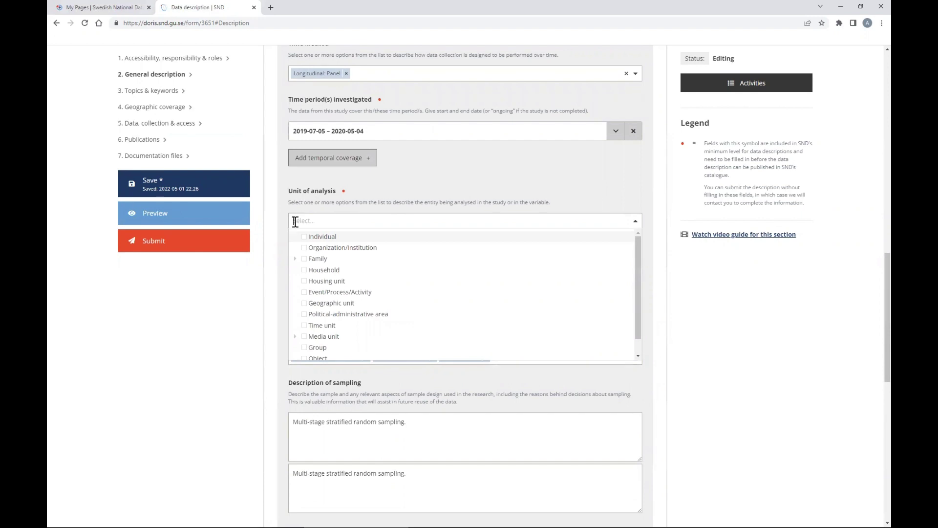
left_click(304, 270)
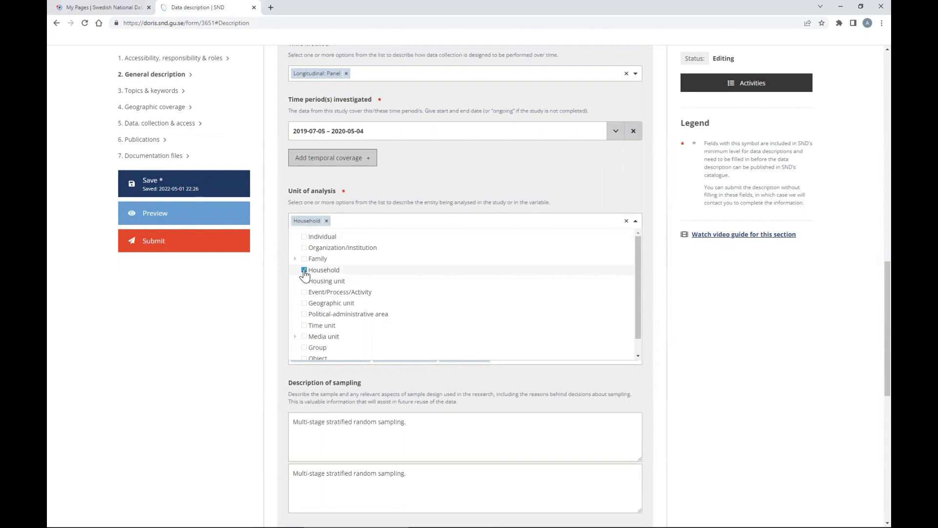
scroll(309, 291, "down", 1)
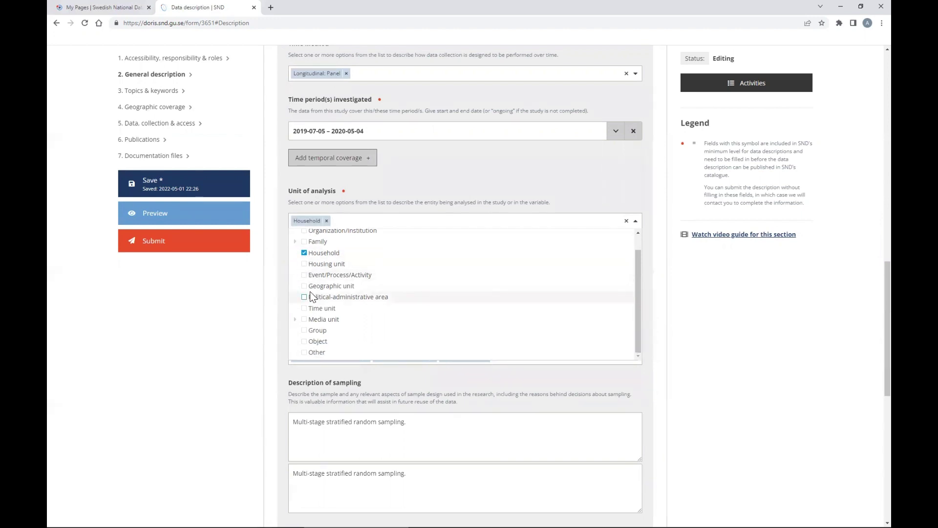
scroll(309, 291, "up", 3)
left_click(321, 237)
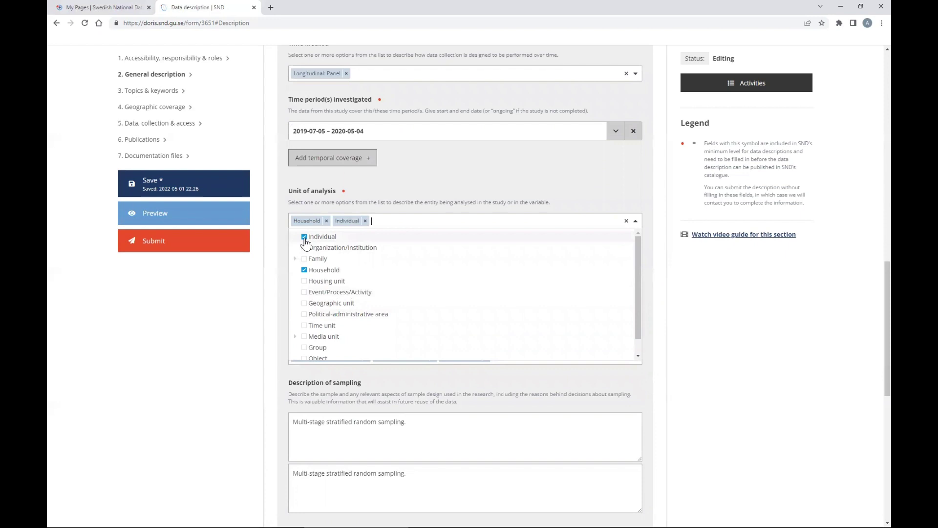
left_click(365, 221)
left_click(635, 221)
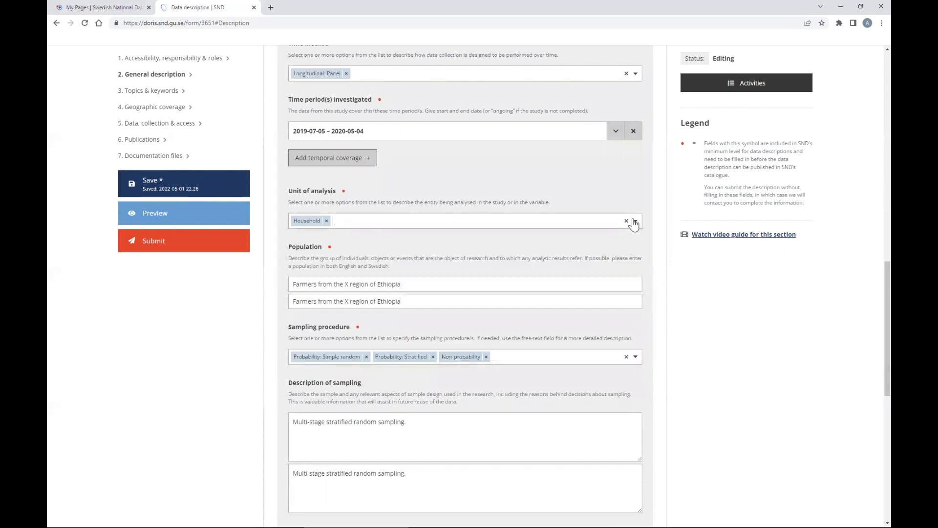
scroll(355, 217, "down", 2)
left_click_drag(403, 197, 274, 197)
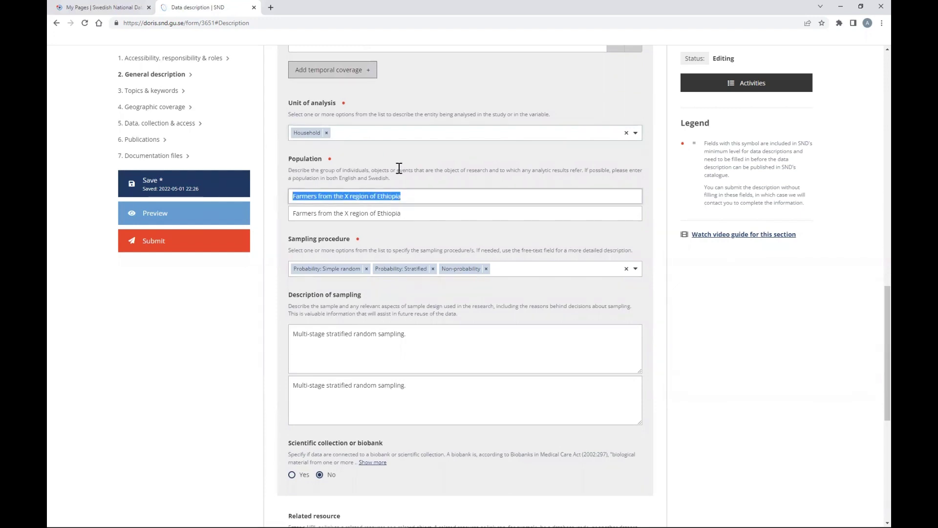
left_click_drag(409, 195, 272, 204)
left_click(412, 213)
left_click_drag(414, 199, 275, 204)
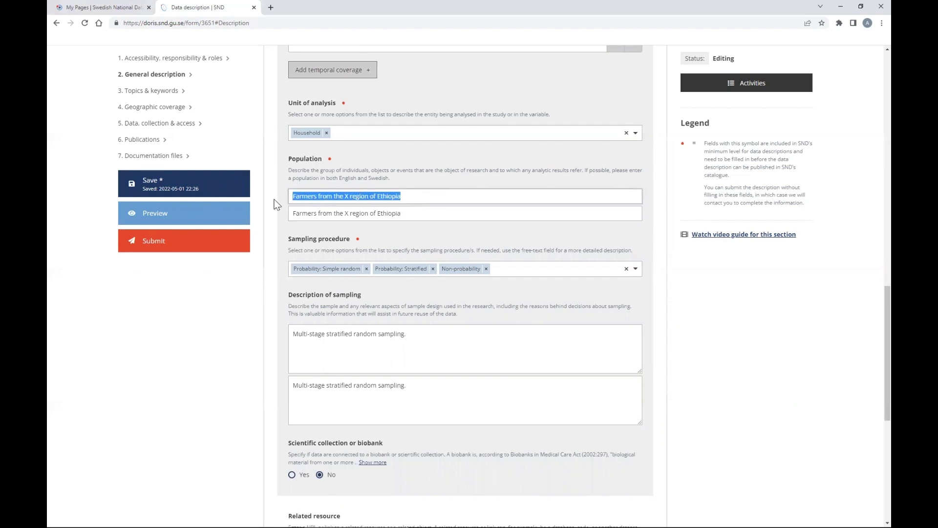
triple_click(407, 214)
- Replace all selected sampling procedures with Non-probability: Availability
scroll(484, 184, "down", 2)
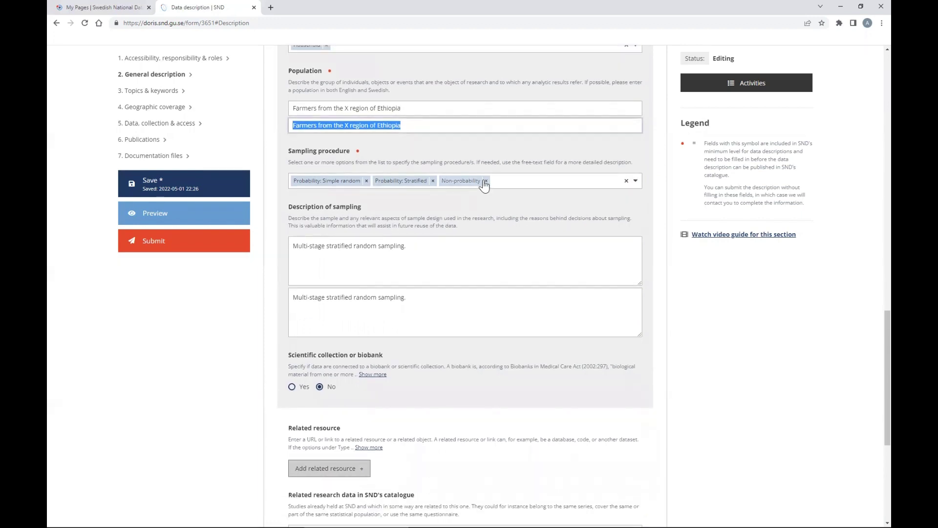
left_click(485, 180)
left_click(432, 181)
left_click(366, 181)
scroll(383, 176, "down", 2)
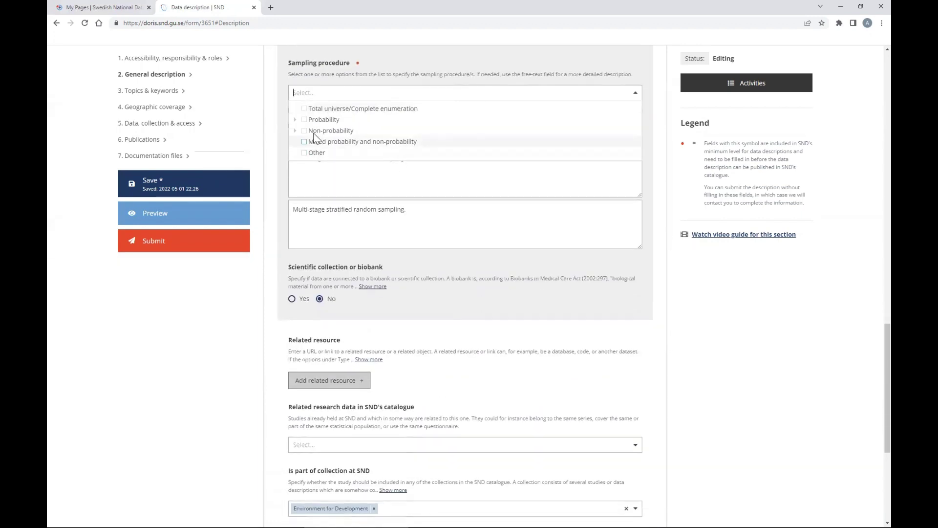
left_click(296, 120)
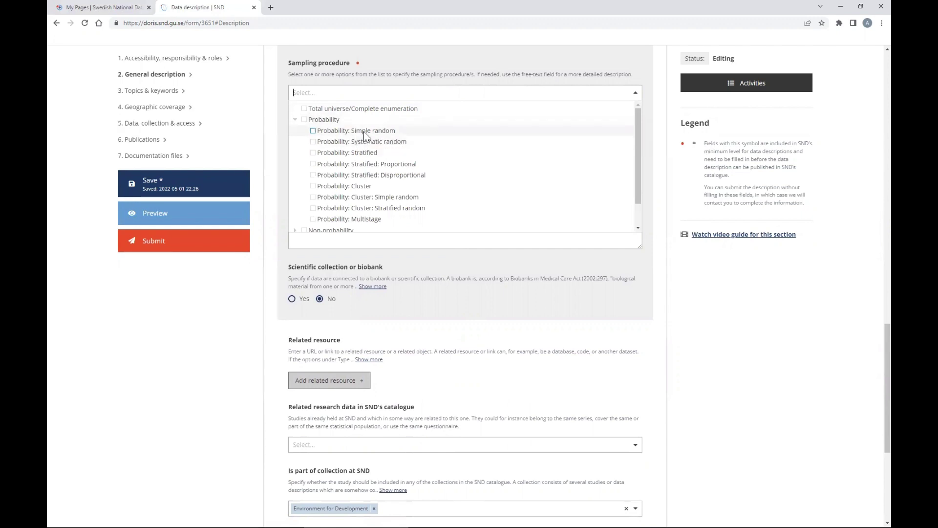
scroll(313, 166, "down", 3)
left_click(295, 159)
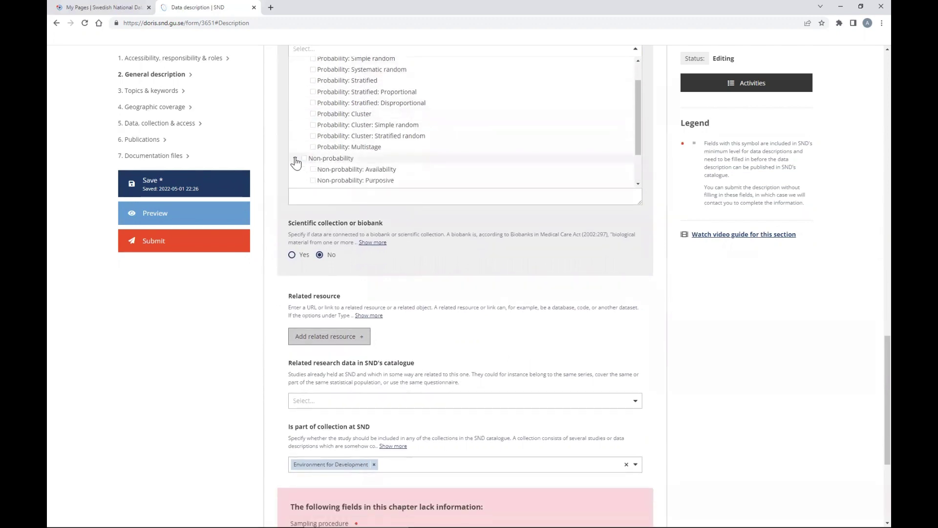
scroll(348, 154, "down", 2)
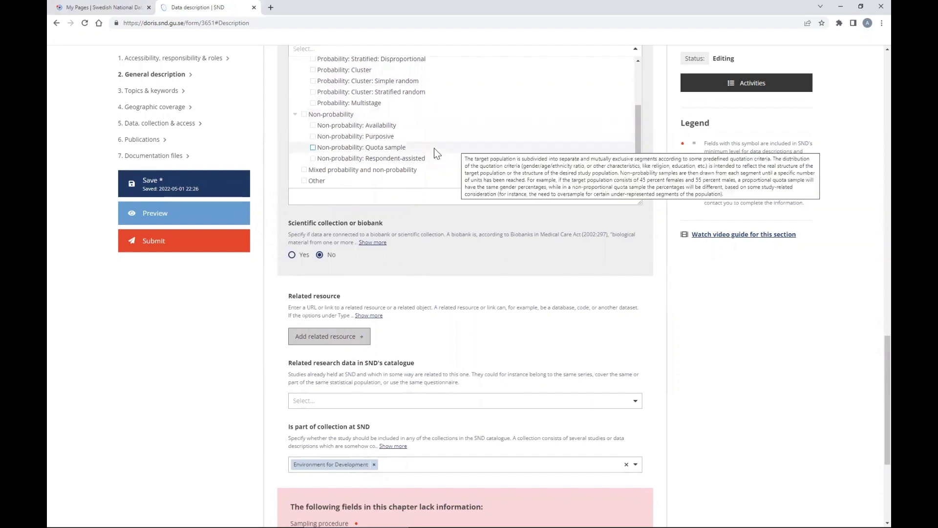
left_click(312, 126)
- Try Probability: Stratified as an additional sampling procedure and remove it again
scroll(314, 123, "up", 3)
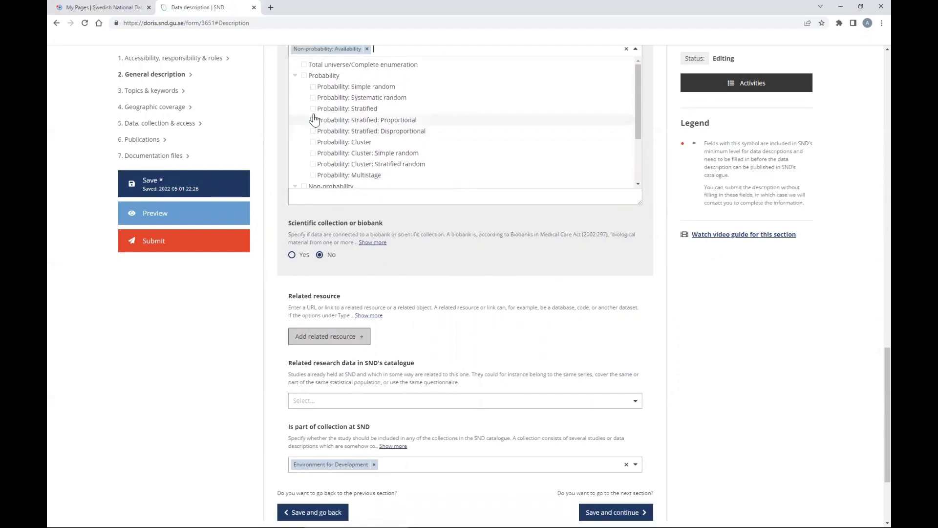
left_click(313, 108)
scroll(313, 109, "up", 1)
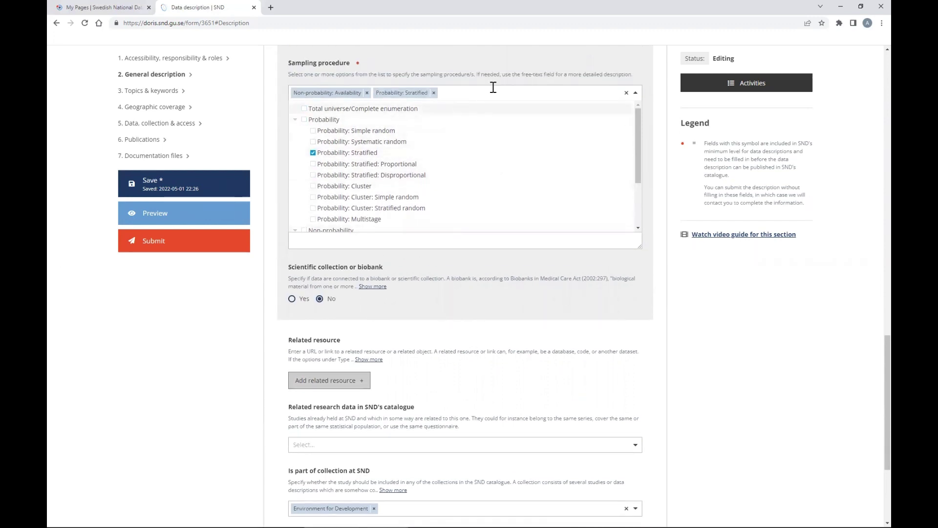
left_click(434, 93)
left_click(635, 93)
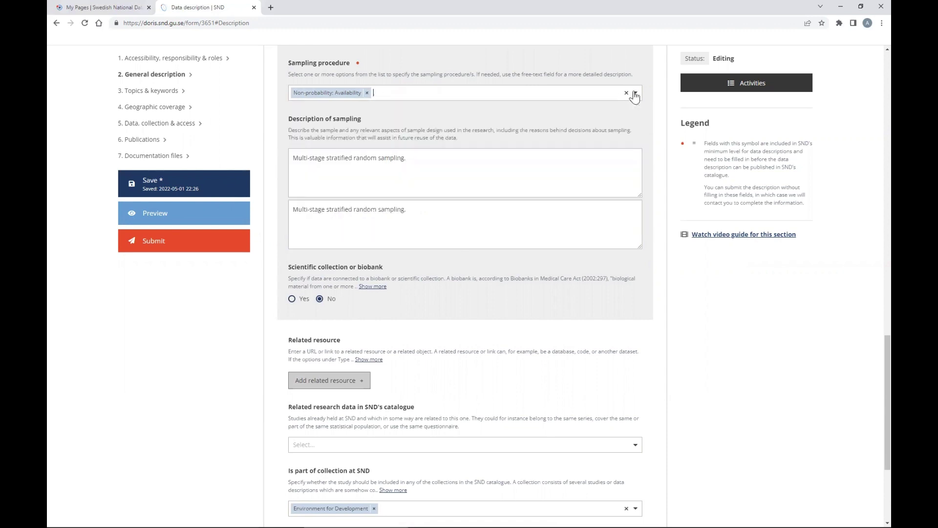
left_click(387, 93)
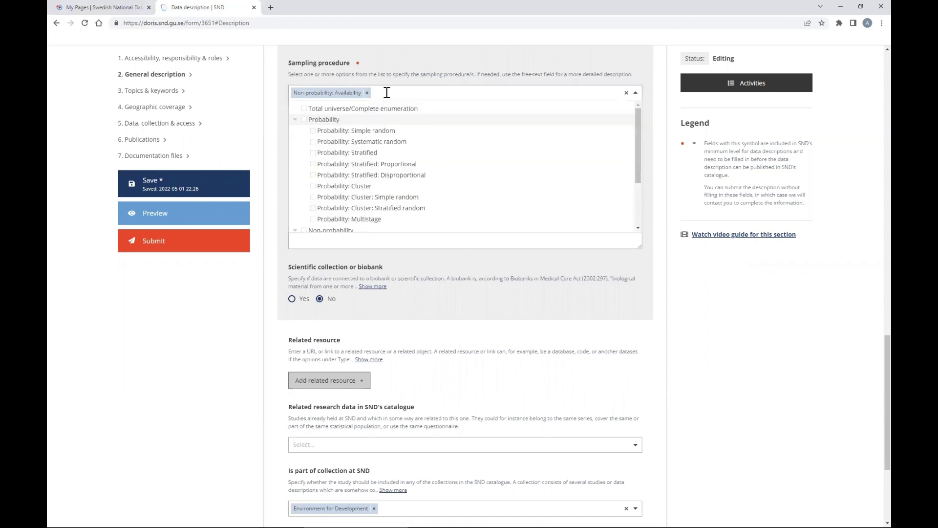
left_click(635, 95)
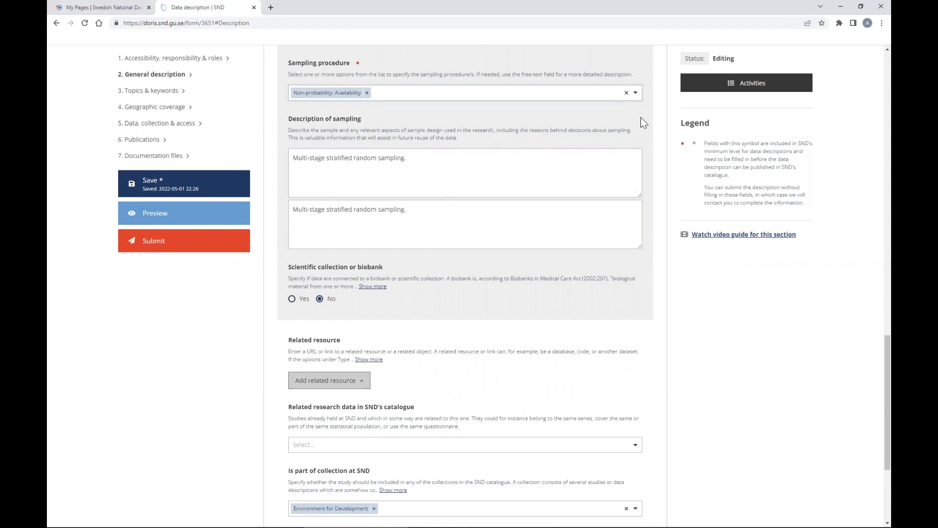
left_click(427, 92)
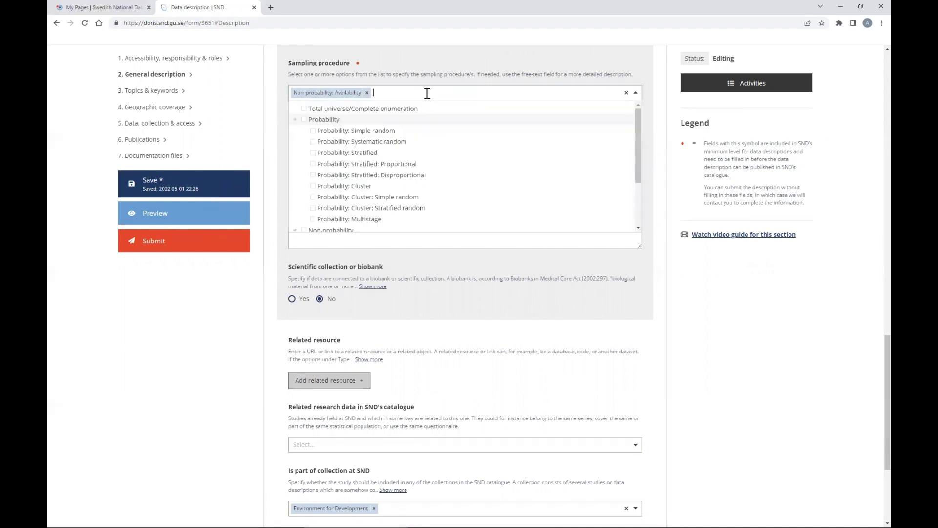
left_click(636, 93)
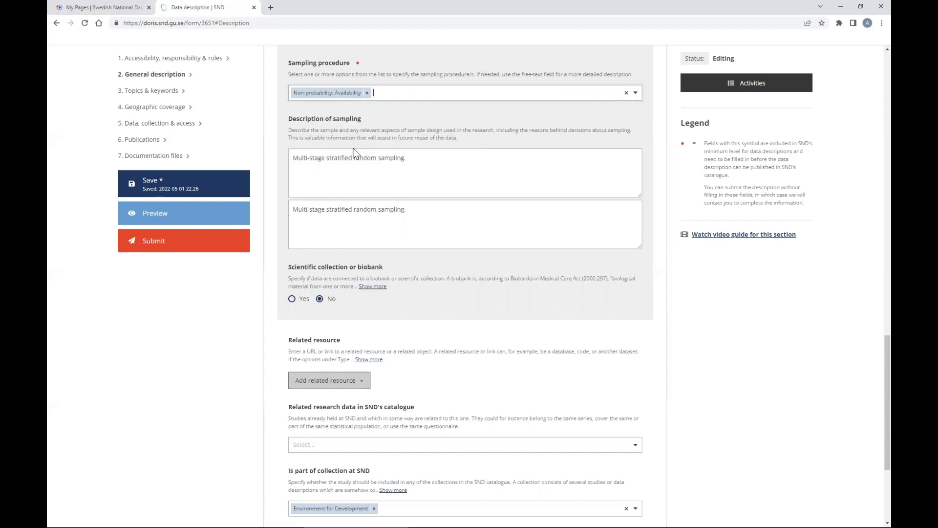
- Copy and clear the Swedish description of sampling, and paste the same text back into it
left_click(373, 159)
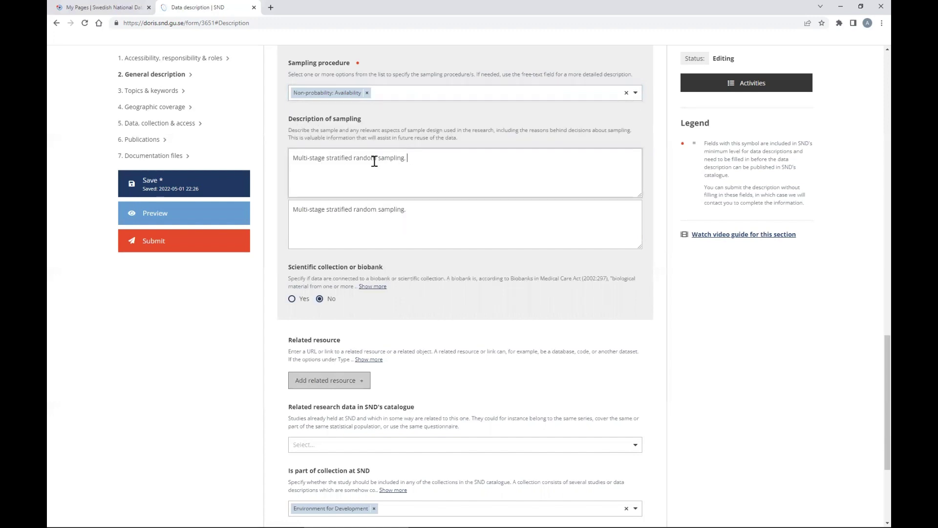
key("ctrl+a")
left_click(424, 165)
key("ctrl+a")
key("ctrl+c")
key("BackSpace")
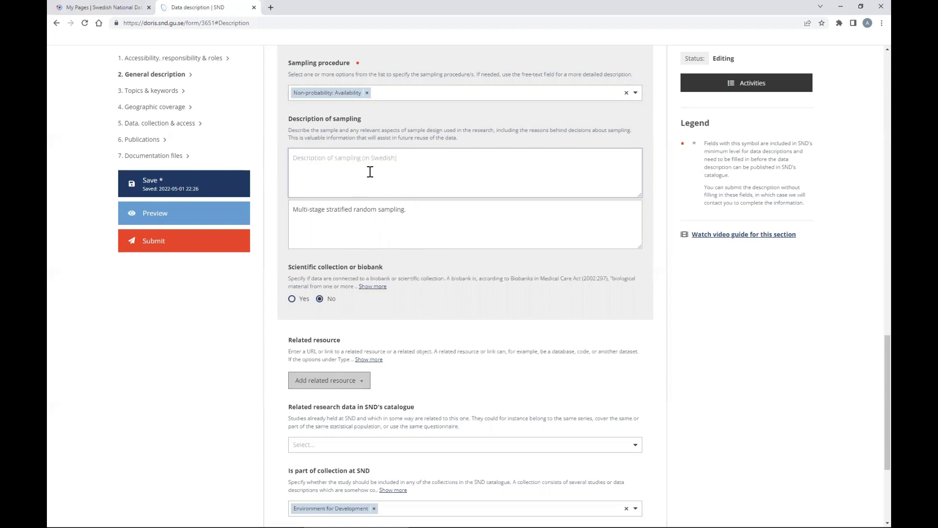
key("ctrl+v")
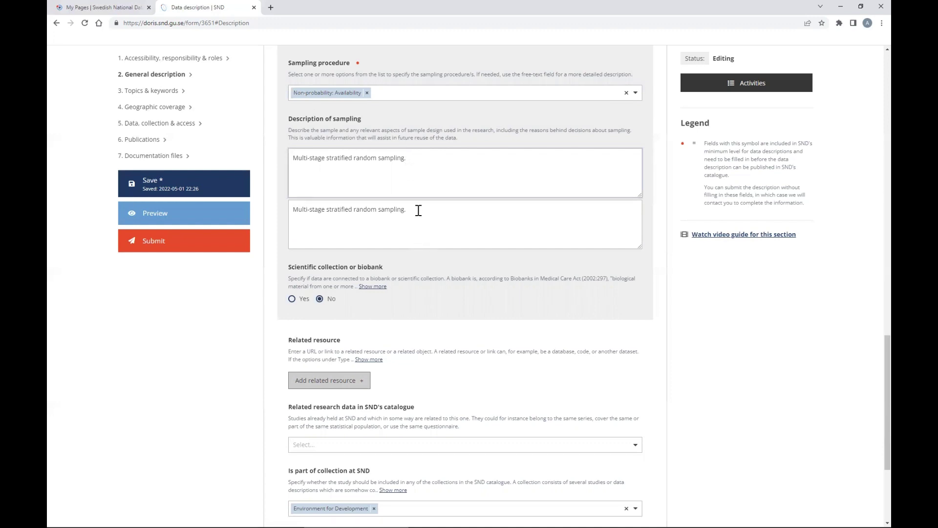
- Clear the Swedish and English descriptions of sampling and paste "Multi-stage stratified random sampling." into both
left_click_drag(419, 210, 217, 209)
key("BackSpace")
left_click_drag(424, 176, 189, 155)
key("ctrl+c")
key("BackSpace")
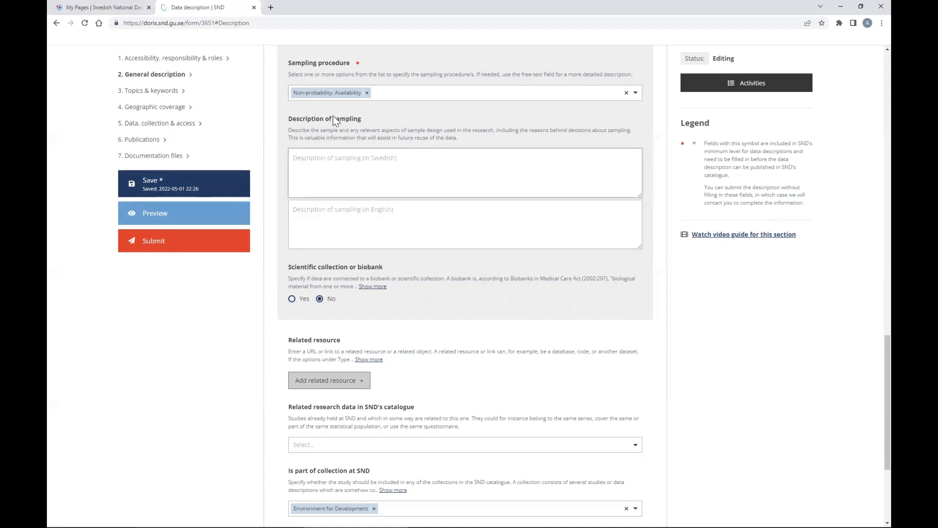
key("ctrl+v")
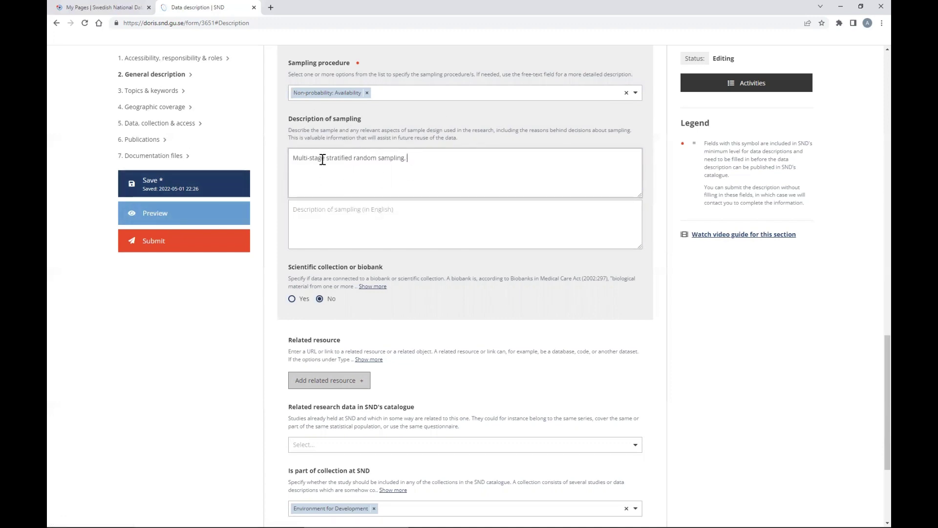
left_click(315, 209)
key("ctrl+v")
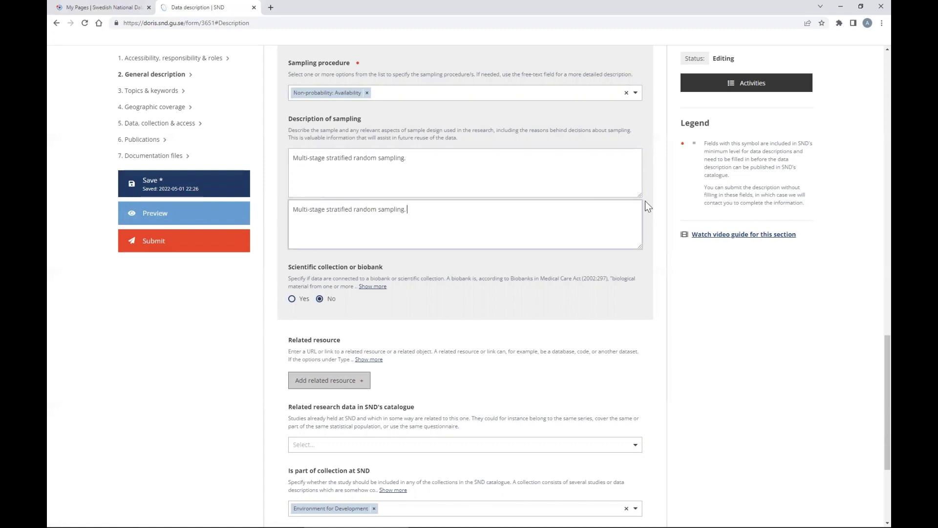
- Answer No to whether the data are connected to a scientific collection or biobank
scroll(647, 204, "down", 2)
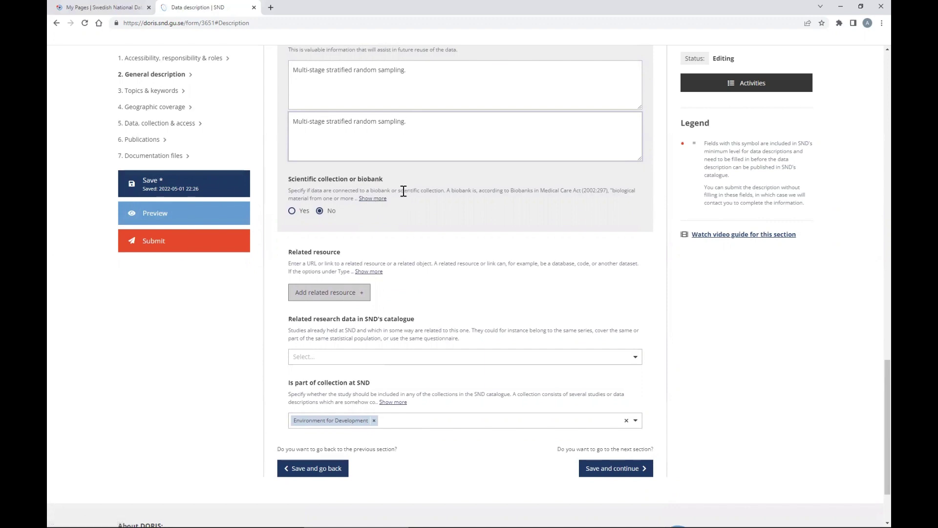
left_click(320, 210)
scroll(512, 225, "down", 2)
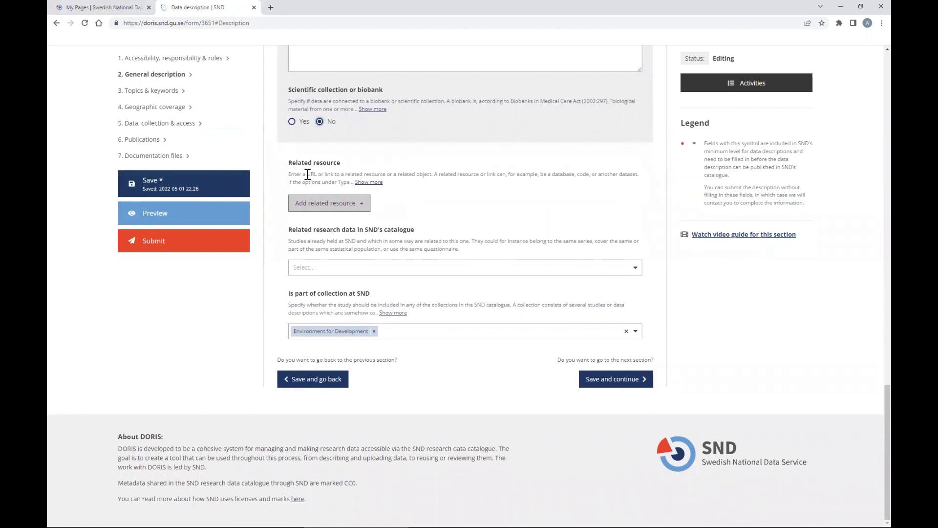
- Try adding a related resource, view the available types of relation, and remove the blank entry again
left_click(363, 207)
left_click(359, 240)
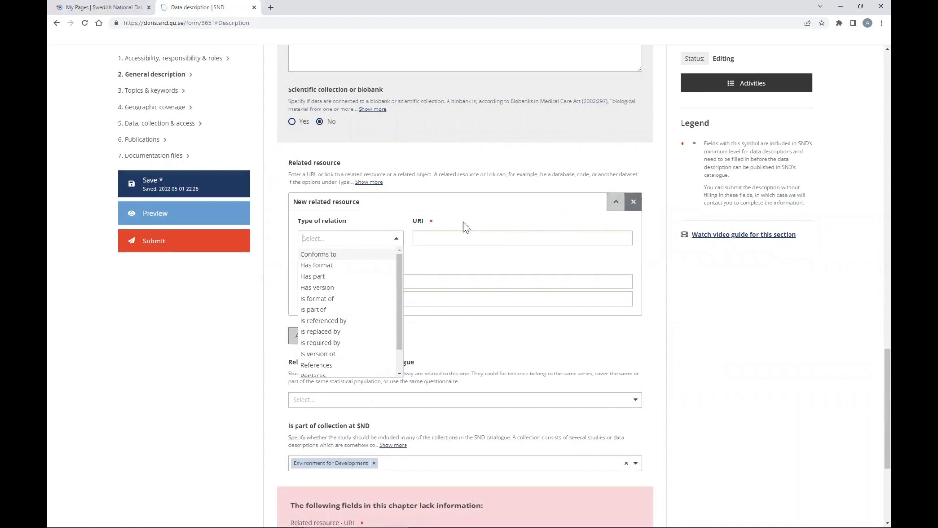
left_click(396, 241)
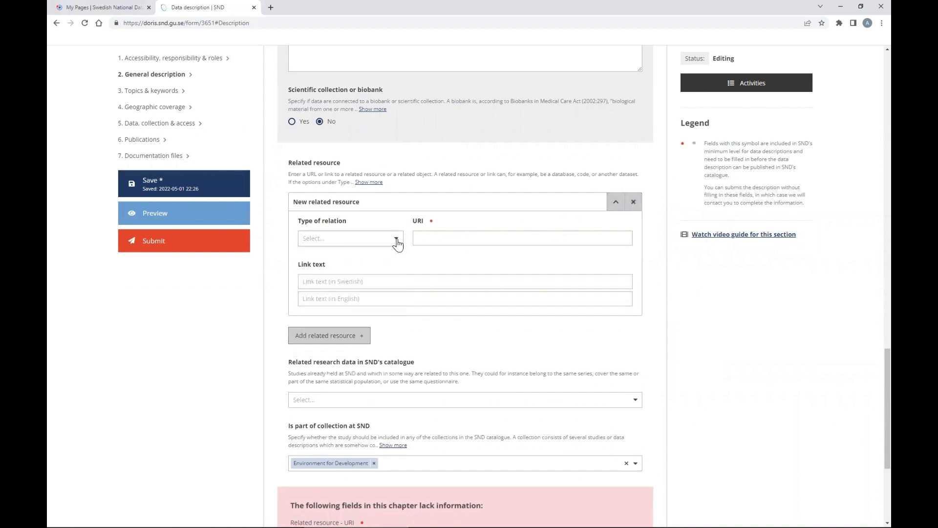
left_click(634, 201)
left_click(513, 302)
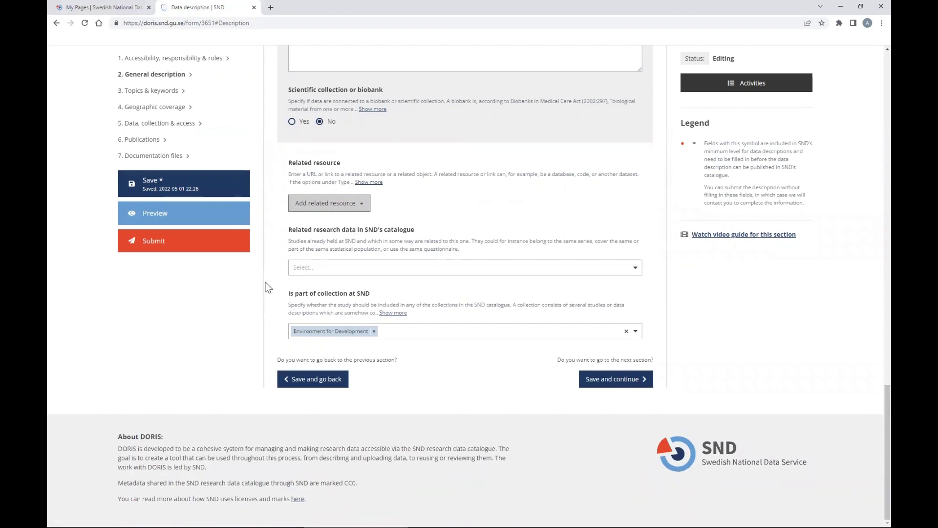
- Remove Environment for Development from the SND collection field and view the search field for related research data in SND's catalogue
left_click(374, 330)
left_click(307, 267)
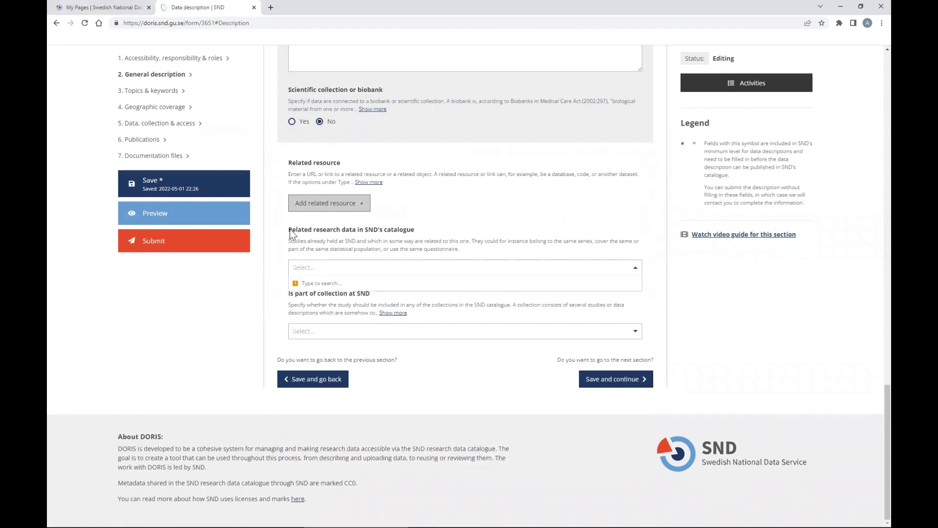
left_click_drag(290, 229, 442, 230)
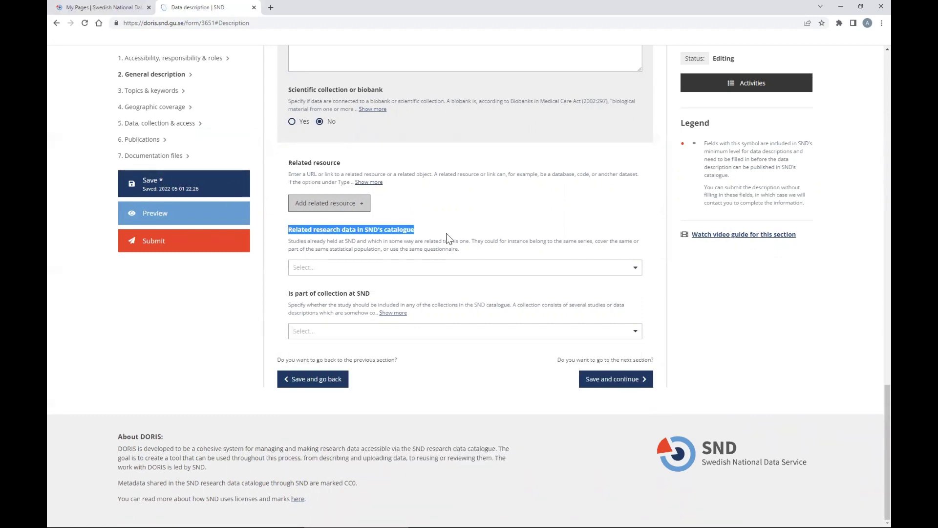
left_click(415, 266)
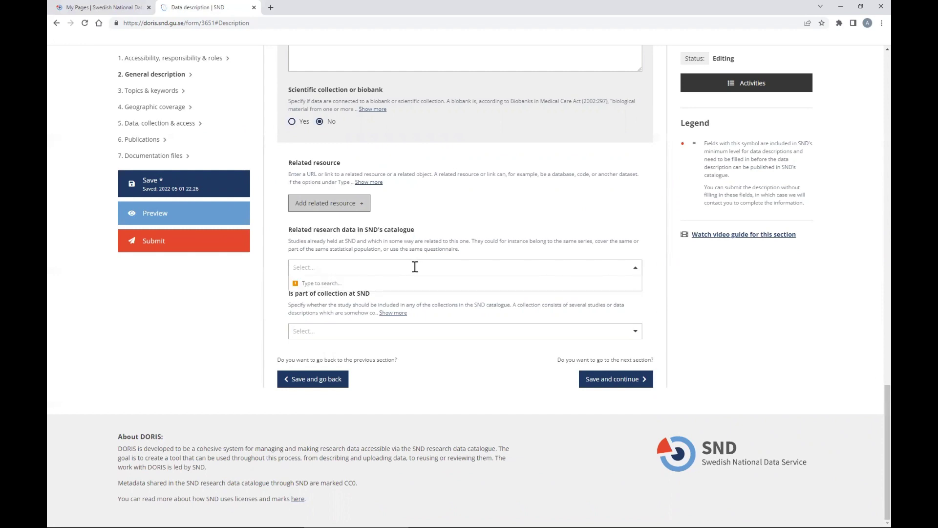
left_click(354, 332)
left_click(359, 268)
- Select Environment for Development as the SND collection, and save and continue to section 3, Topics & keywords
left_click(328, 330)
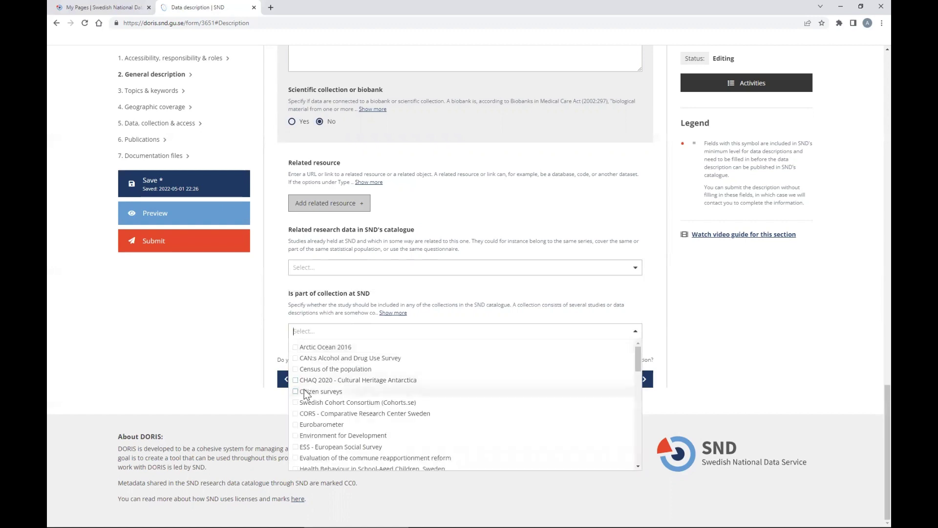
left_click(342, 435)
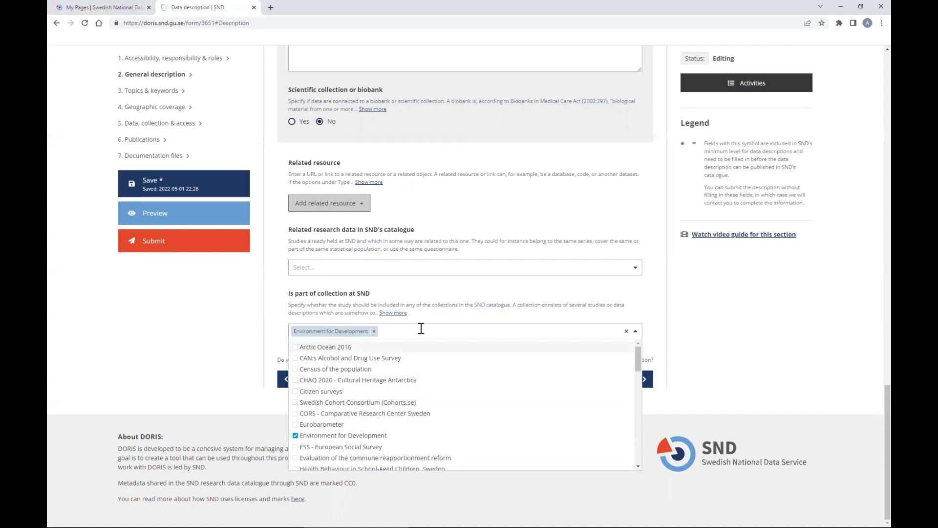
left_click(635, 336)
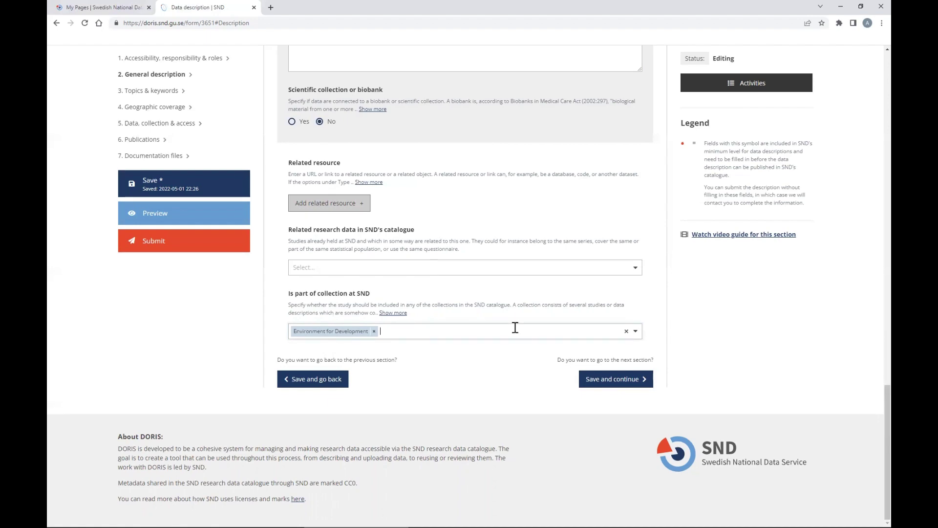
scroll(514, 328, "up", 2)
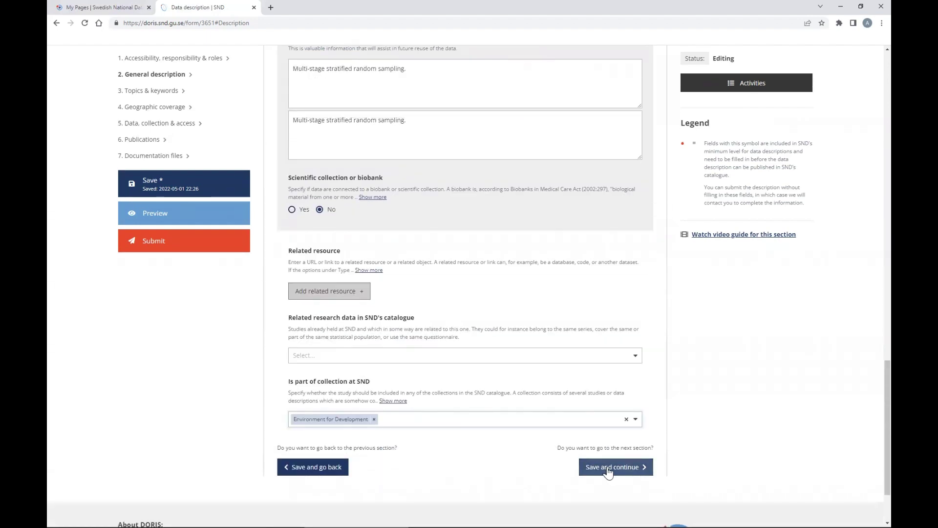
left_click(608, 467)
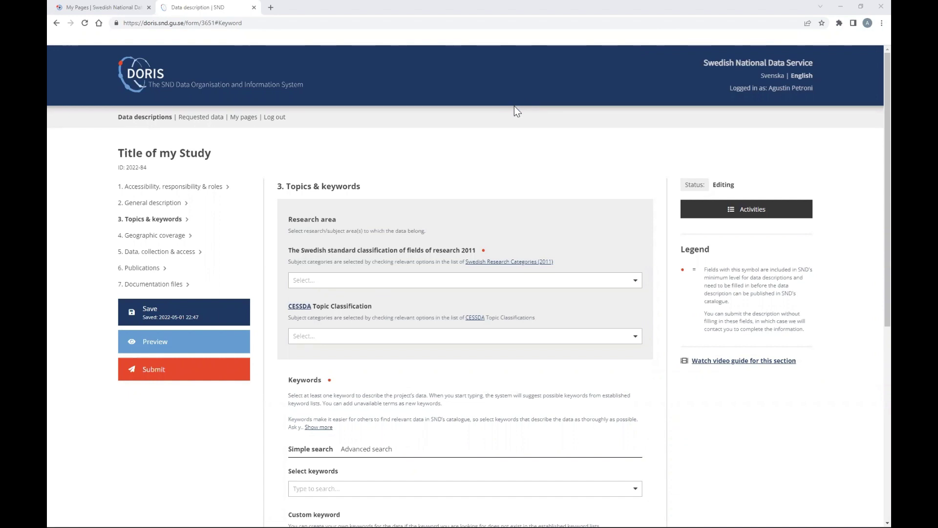
- Select Economics, under Social Sciences, in the Swedish standard classification of fields of research 2011
scroll(514, 105, "down", 2)
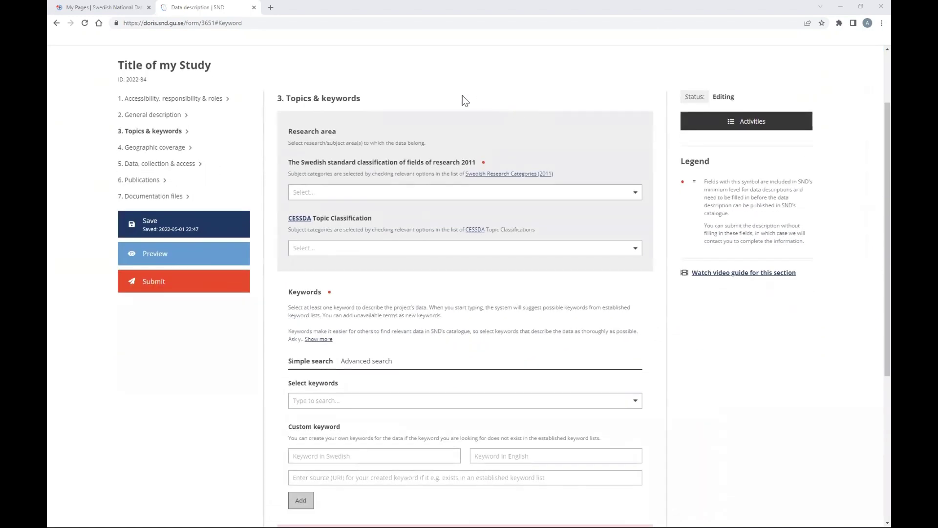
left_click_drag(288, 130, 350, 131)
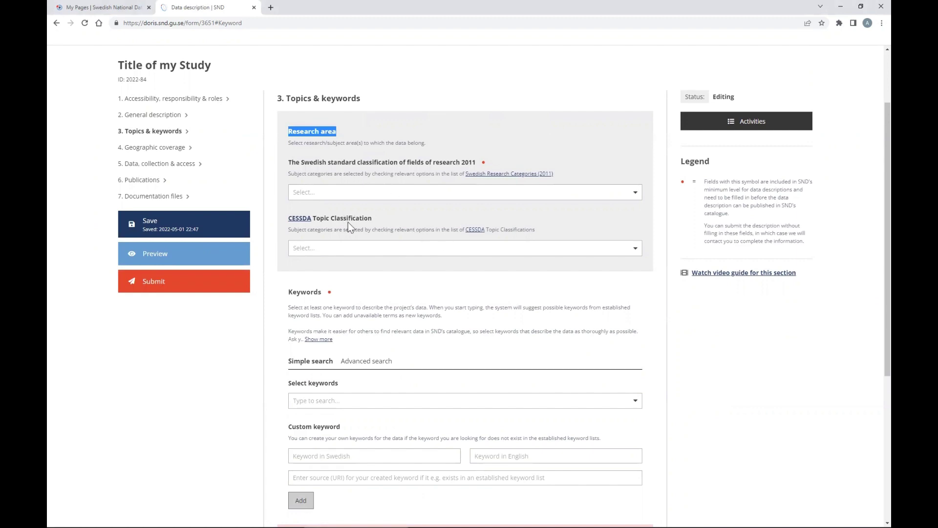
left_click(483, 166)
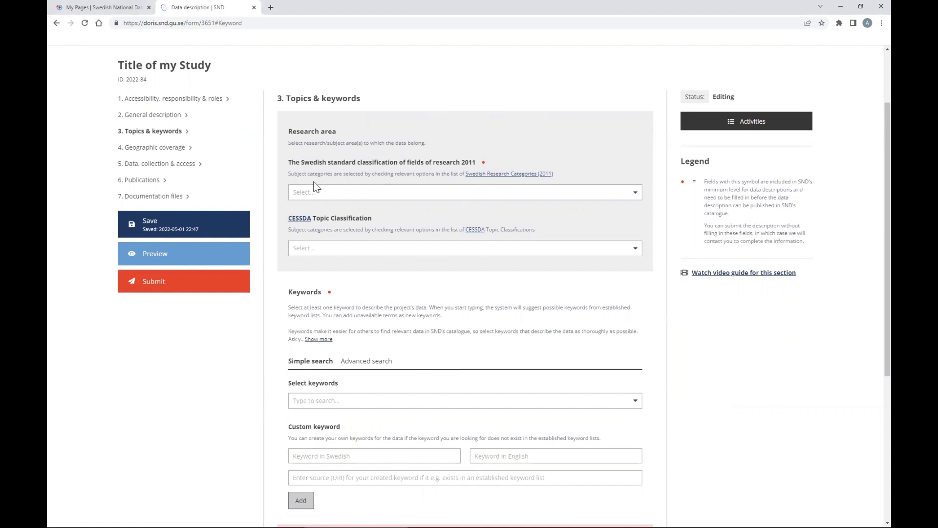
left_click(634, 192)
scroll(398, 237, "down", 1)
scroll(404, 241, "down", 3)
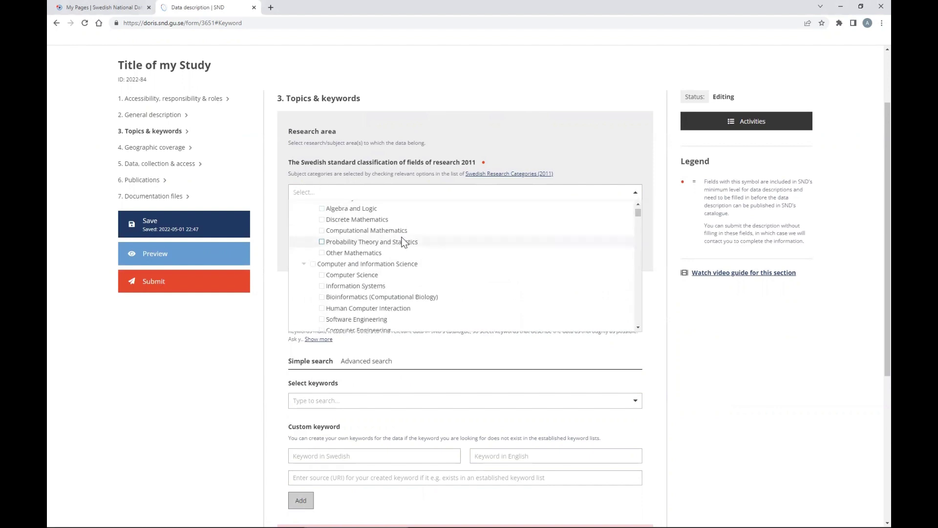
scroll(404, 241, "up", 4)
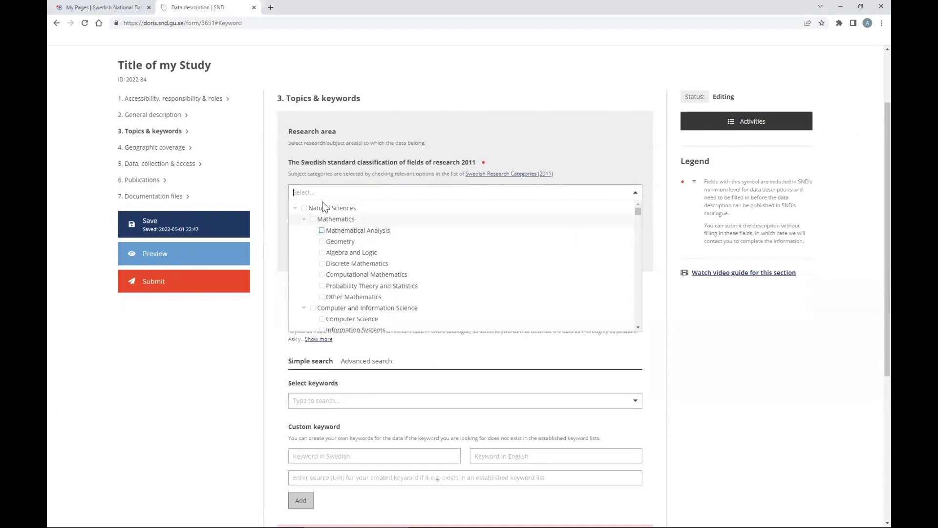
scroll(323, 208, "down", 10)
scroll(317, 253, "down", 12)
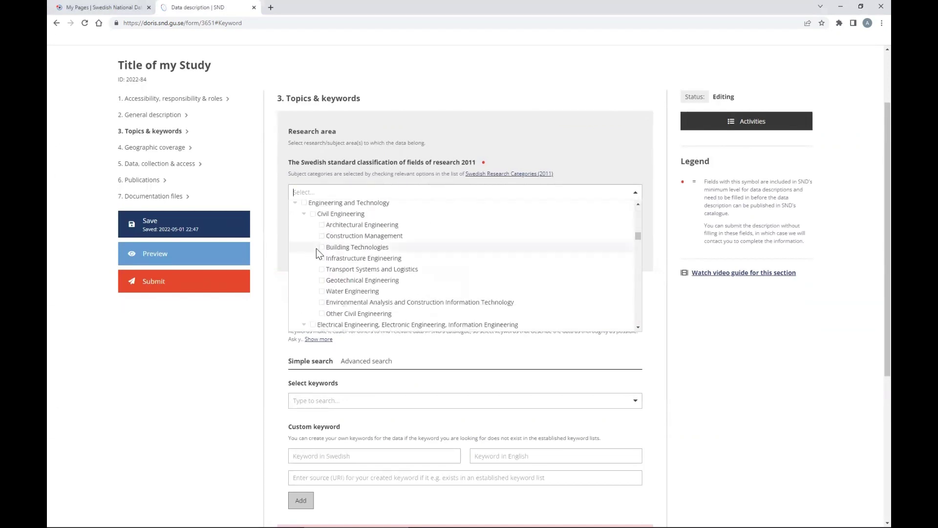
scroll(316, 253, "down", 12)
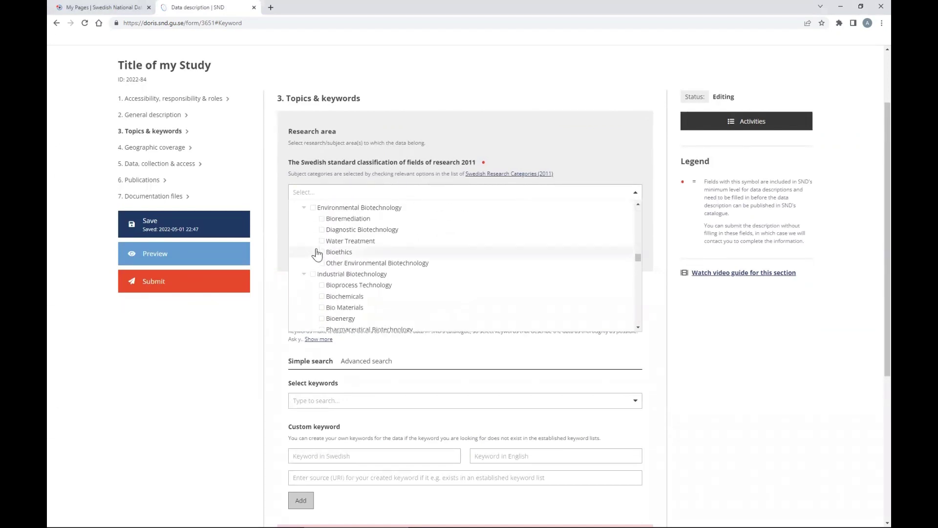
scroll(317, 253, "down", 12)
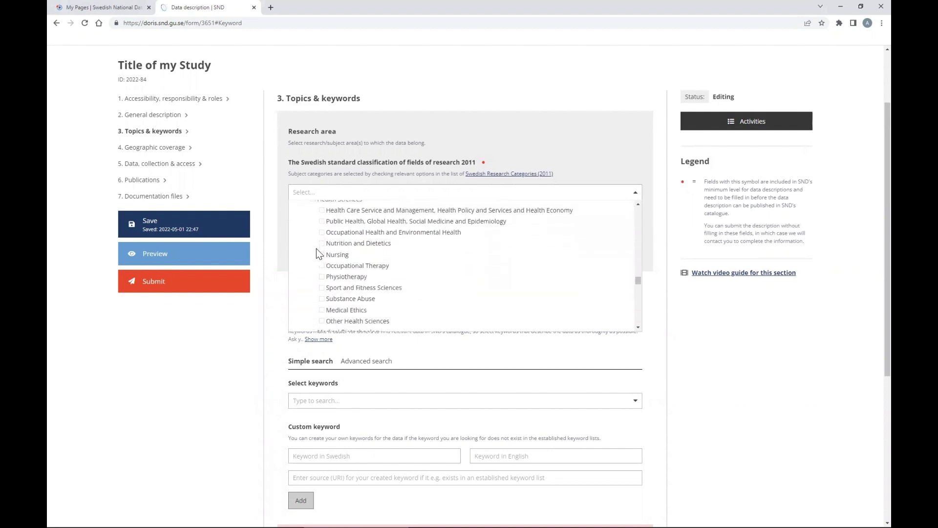
scroll(316, 248, "down", 8)
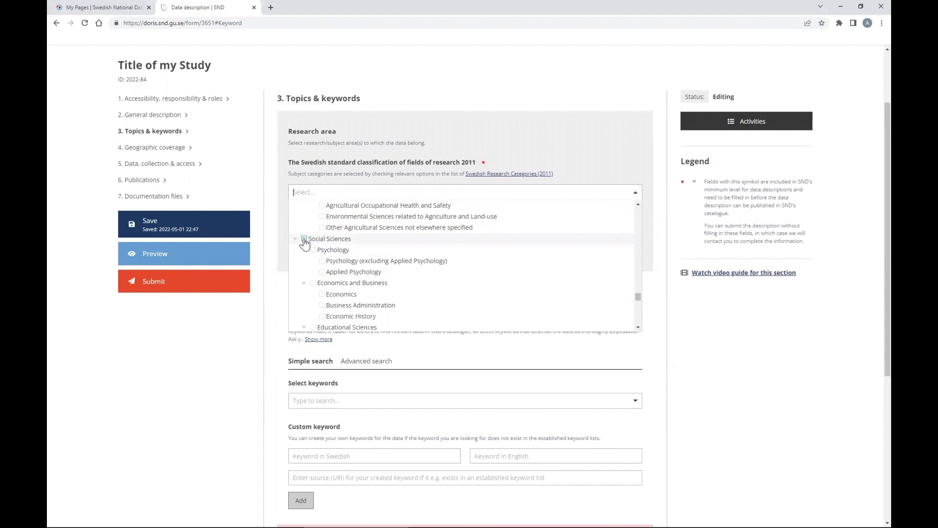
left_click(322, 295)
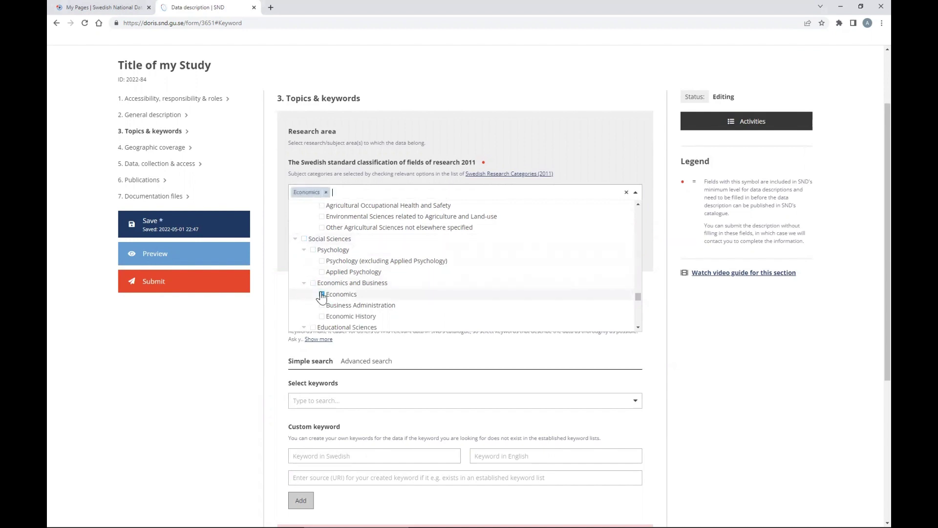
- Add Gender Studies, under Other Social Sciences, as a further field of research and close the list of research categories
scroll(322, 293, "down", 1)
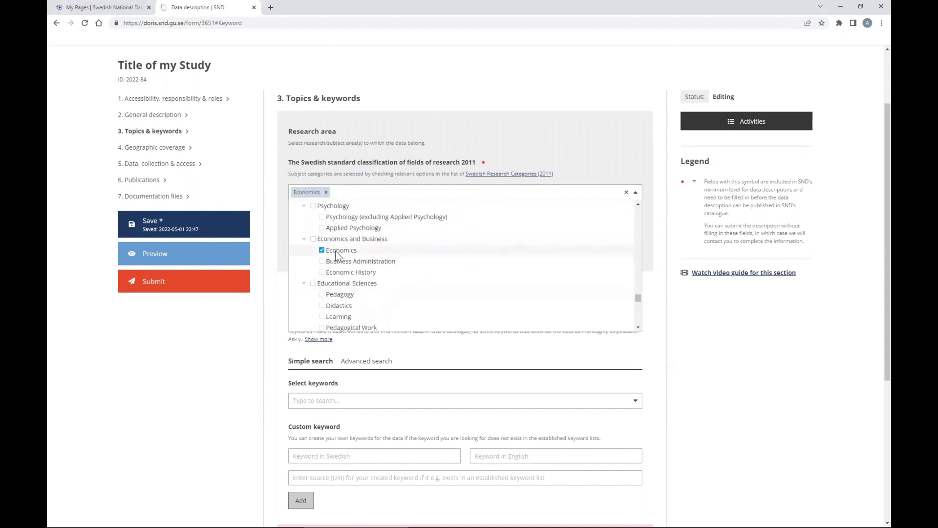
scroll(337, 255, "down", 2)
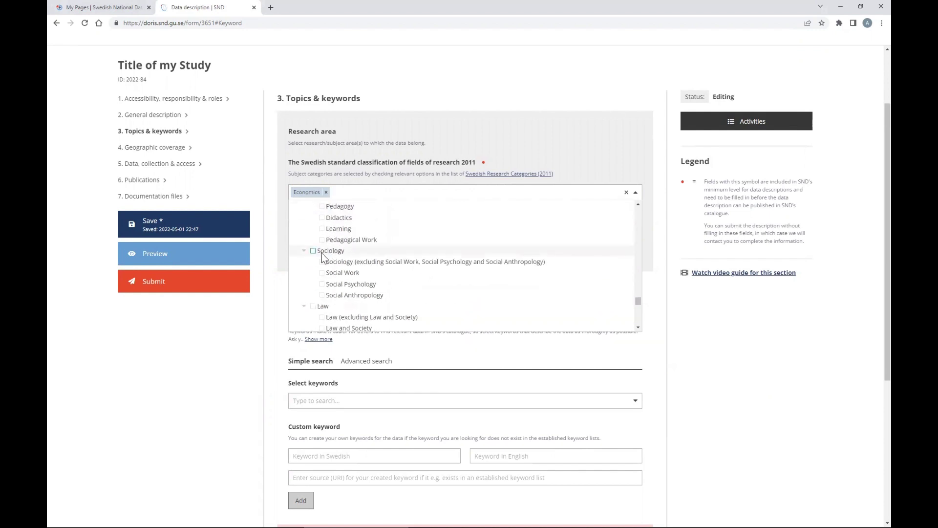
scroll(322, 253, "down", 3)
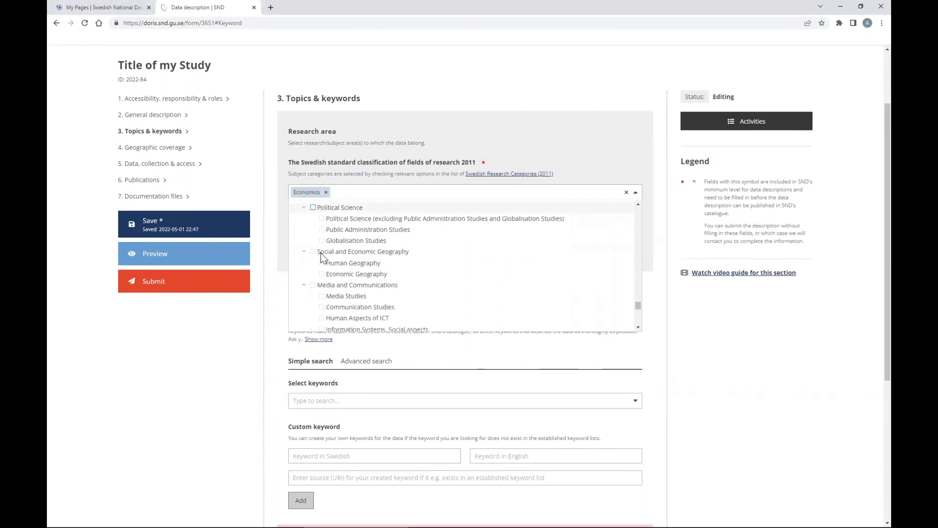
scroll(322, 252, "down", 3)
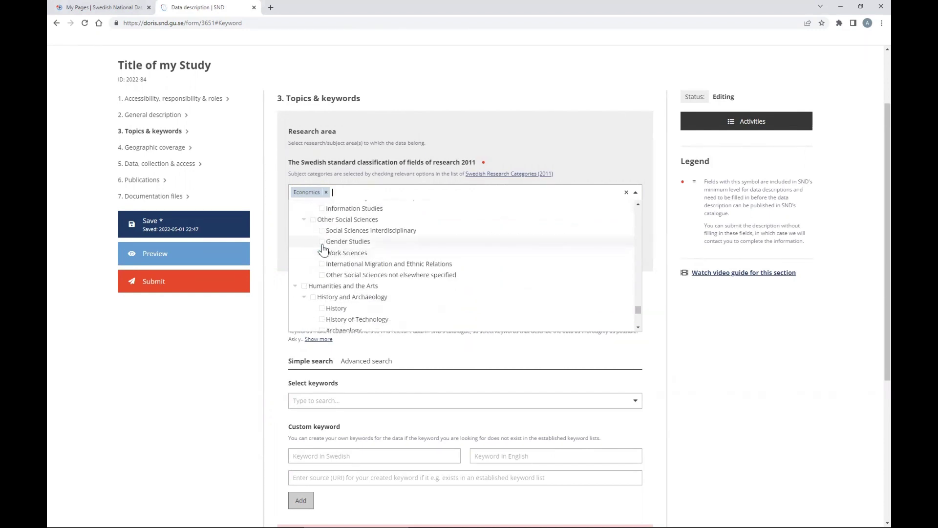
left_click(322, 243)
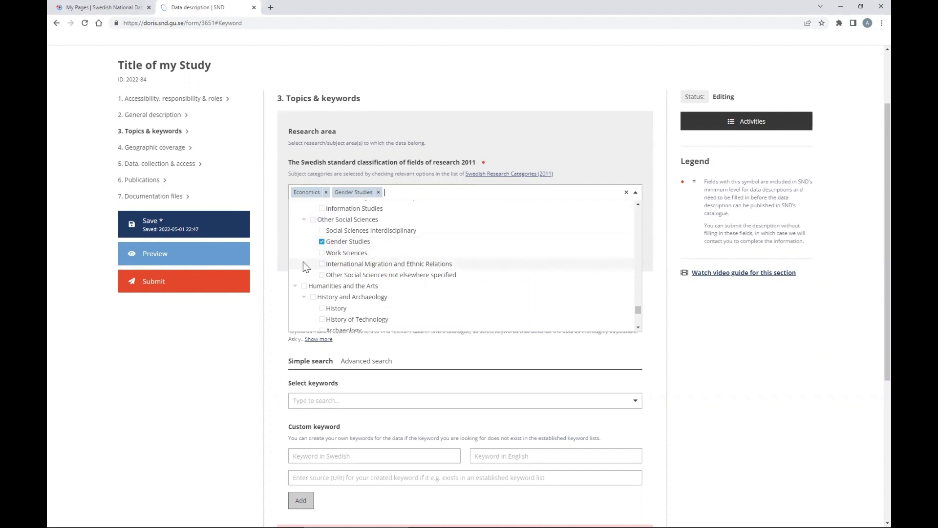
scroll(306, 261, "down", 3)
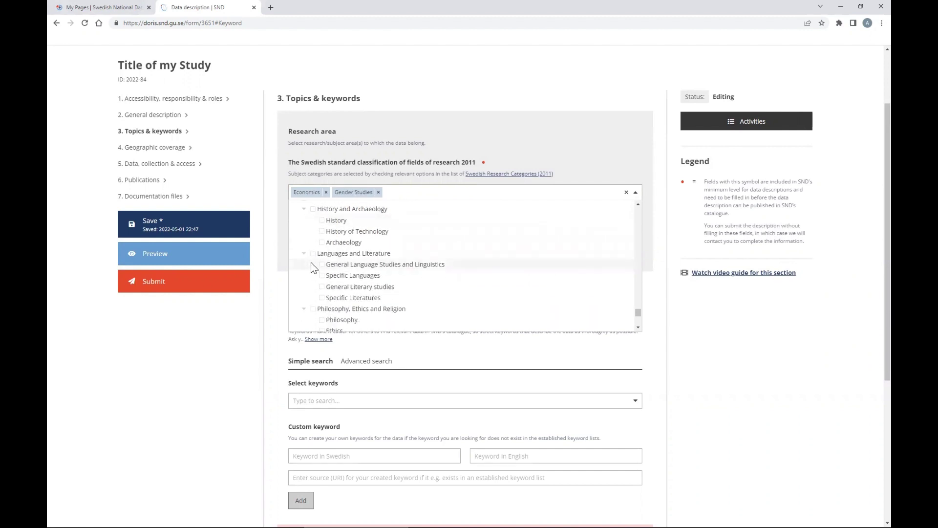
scroll(311, 262, "down", 2)
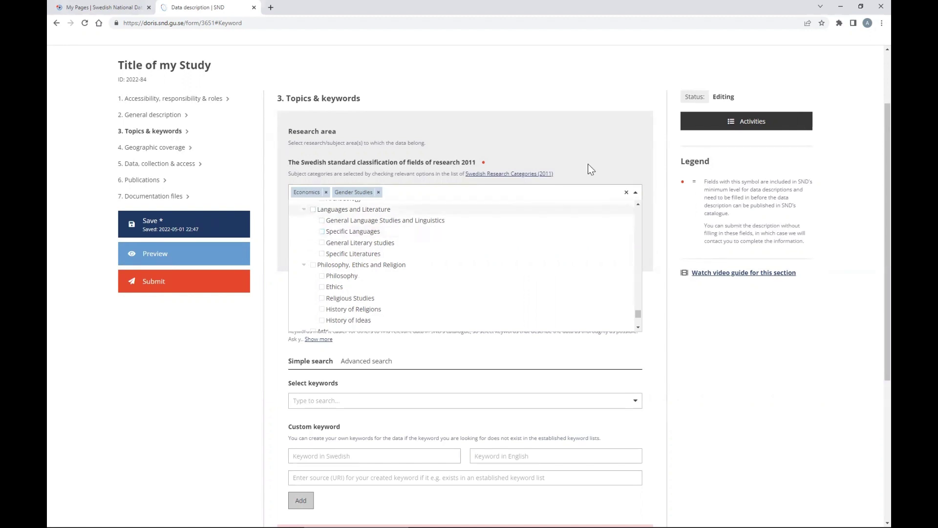
scroll(330, 289, "down", 3)
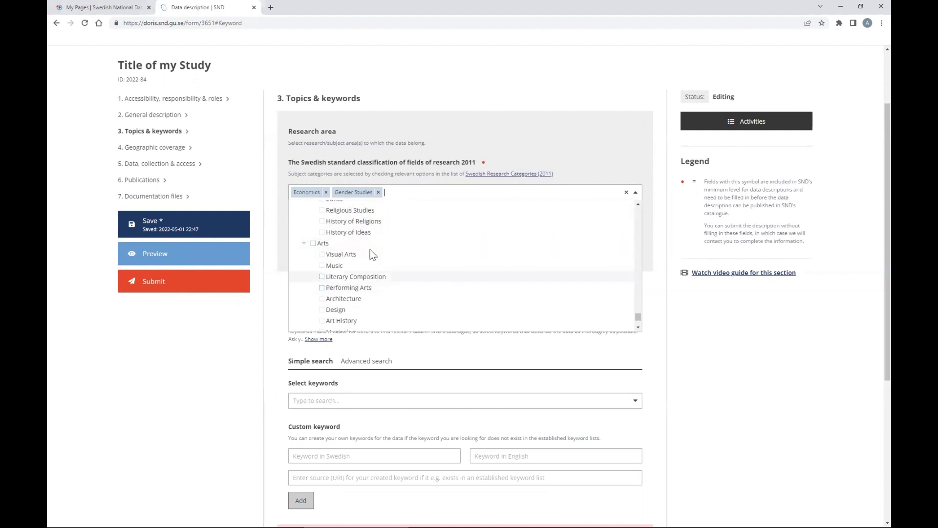
left_click(635, 194)
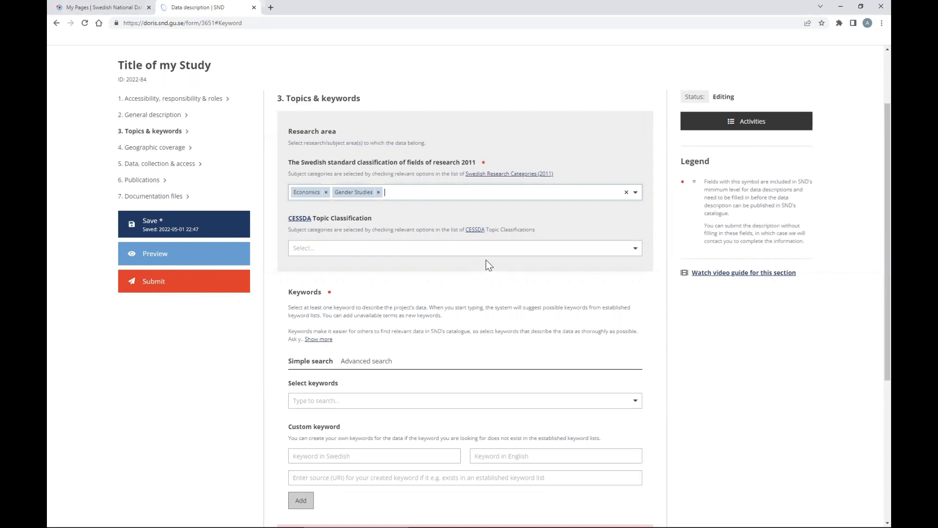
- Select Economic systems and development, Land use and planning, and Environment and conservation in the CESSDA Topic Classification
left_click(635, 249)
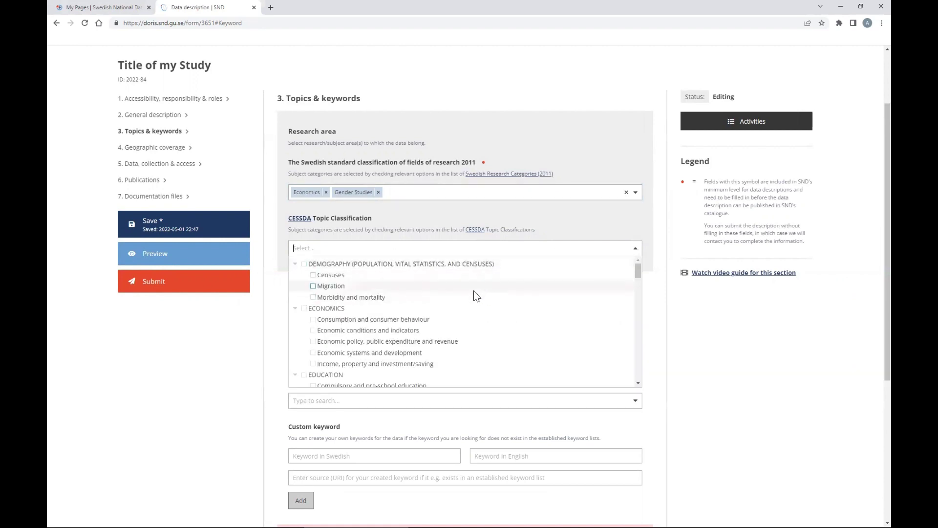
scroll(477, 318, "down", 1)
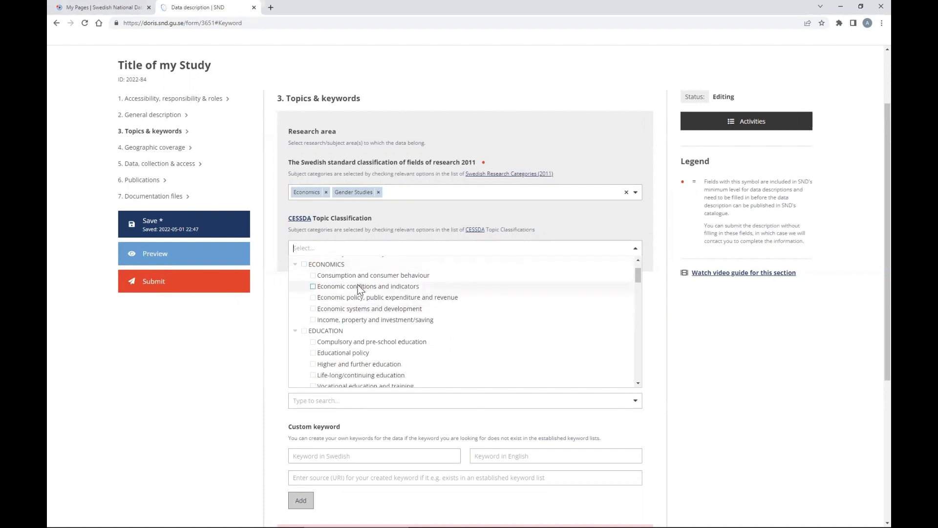
left_click(313, 309)
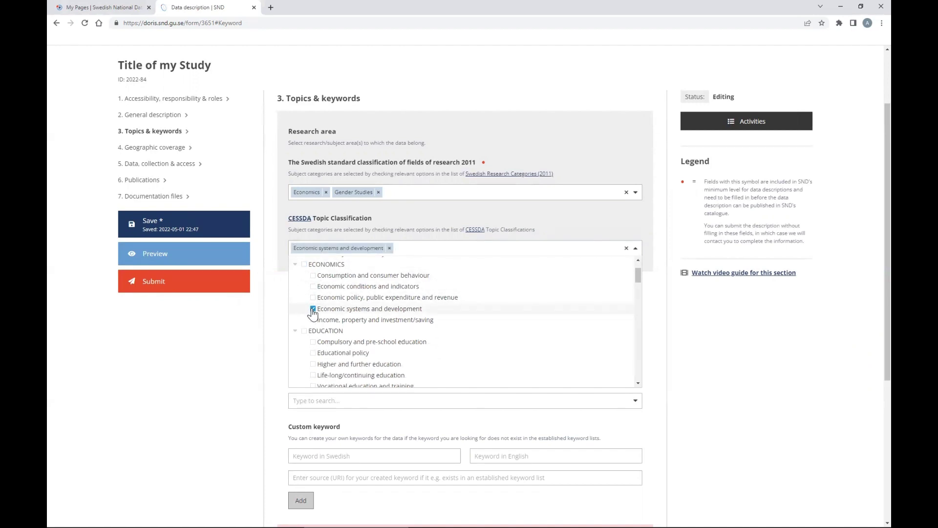
scroll(338, 325, "down", 10)
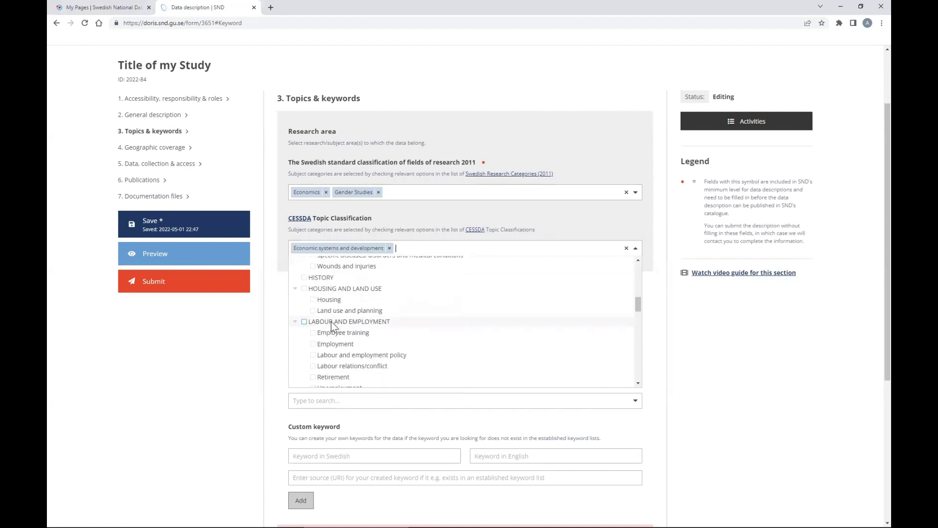
left_click(314, 311)
scroll(372, 333, "down", 1)
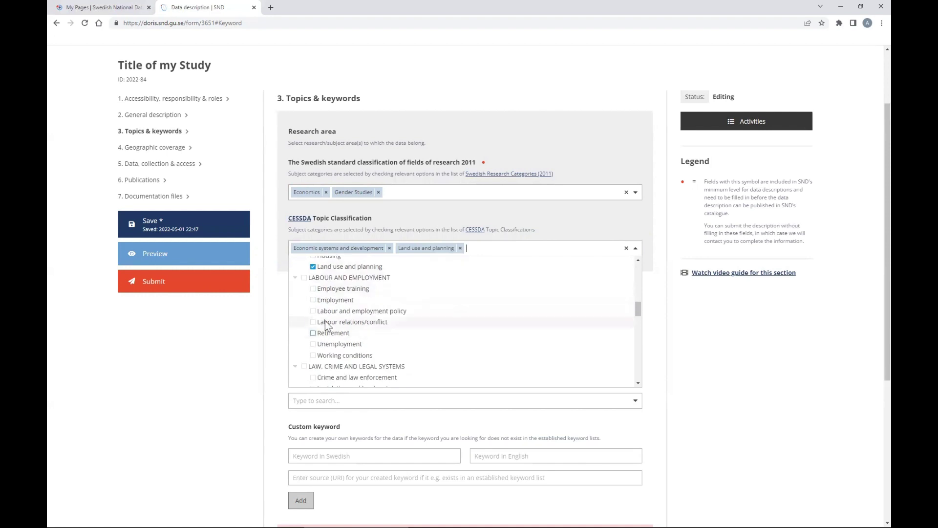
scroll(315, 329, "down", 3)
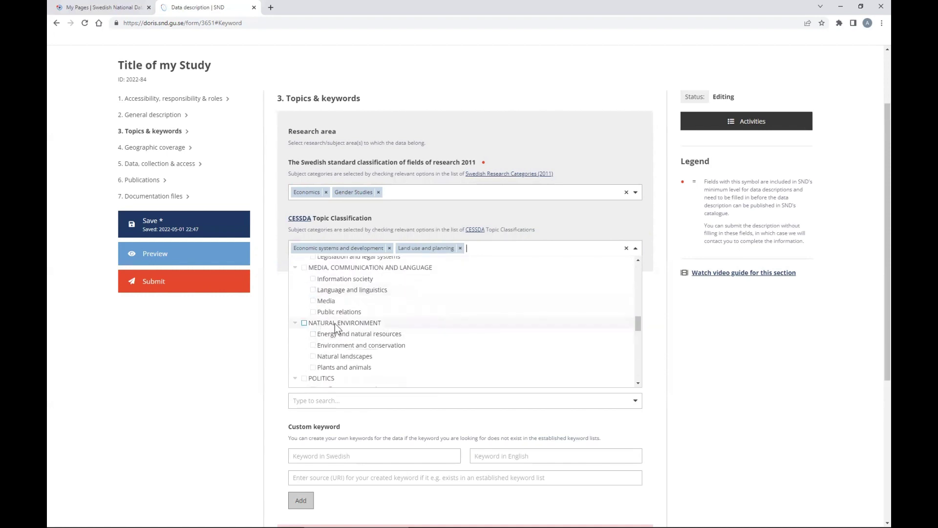
left_click(313, 345)
scroll(315, 348, "down", 2)
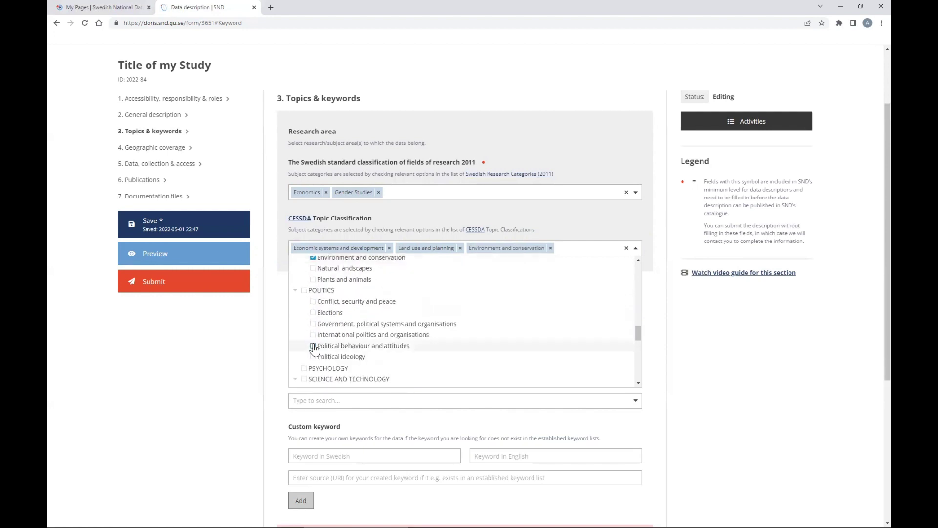
left_click(636, 250)
- Expand the keyword instructions and view the advanced keyword search options before returning to simple search
scroll(359, 191, "down", 3)
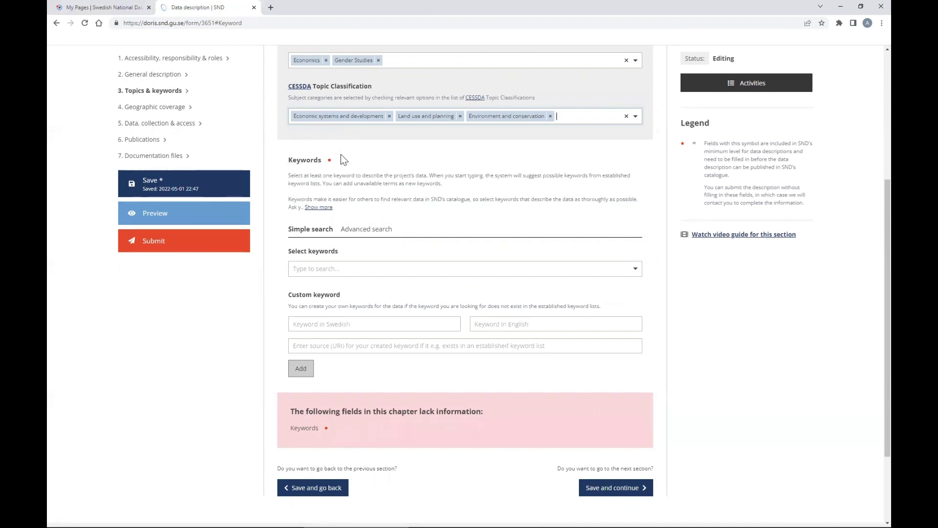
left_click(319, 207)
scroll(406, 199, "down", 1)
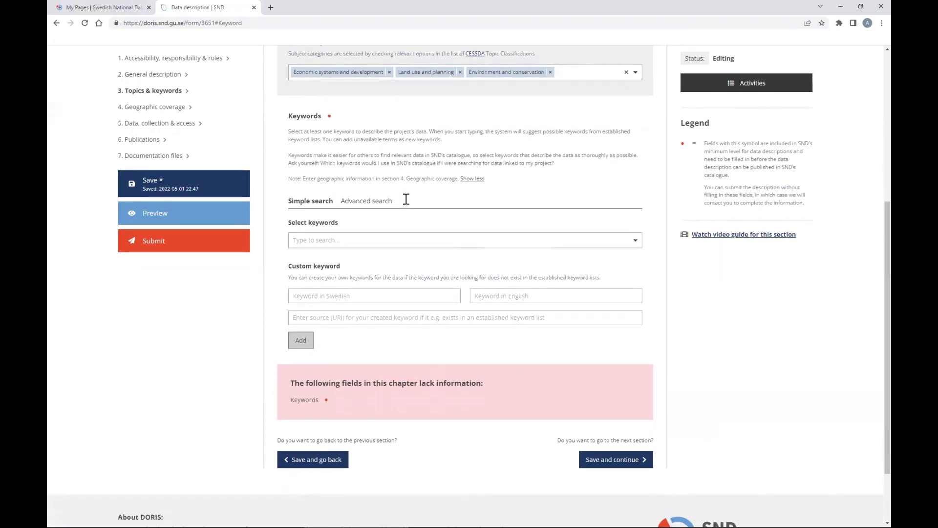
left_click(360, 205)
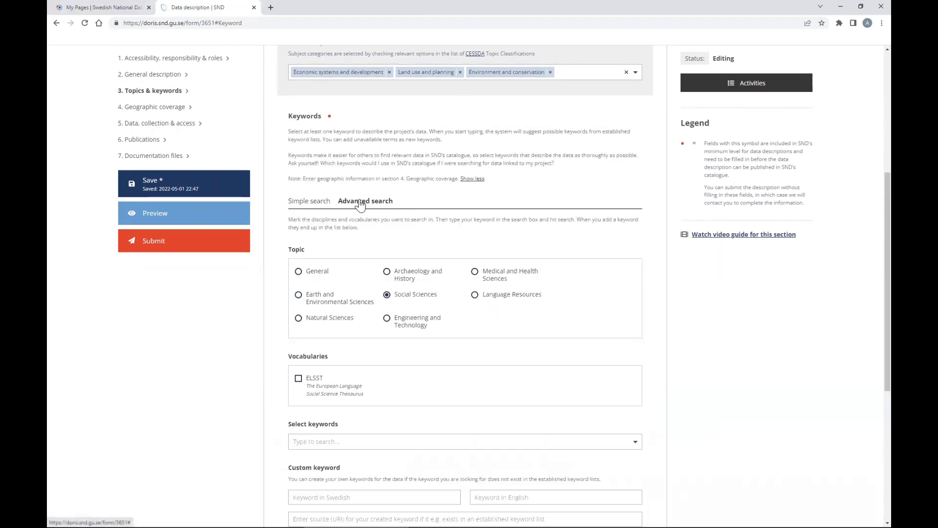
left_click(317, 208)
- Search the keywords for Environment and add "natural environment" from the ELSST environment group
left_click(316, 240)
type("Environment")
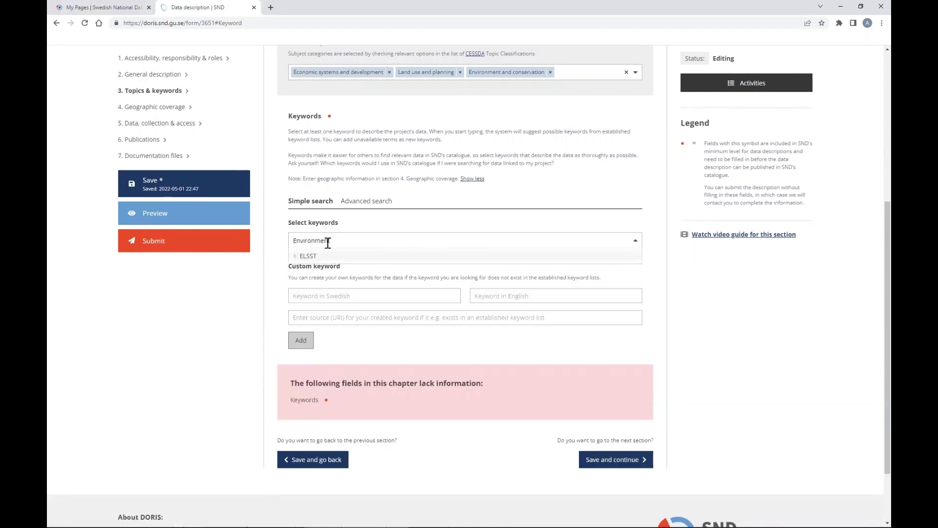
left_click(295, 257)
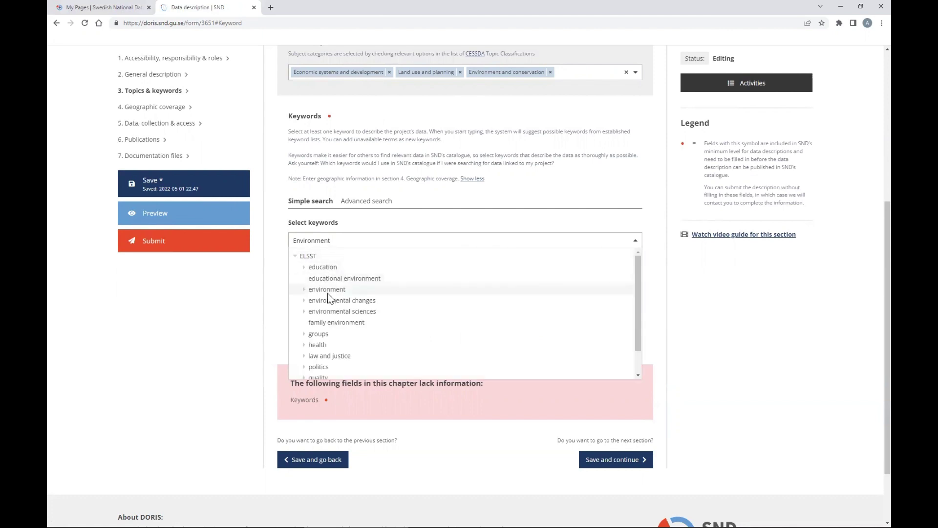
left_click(304, 290)
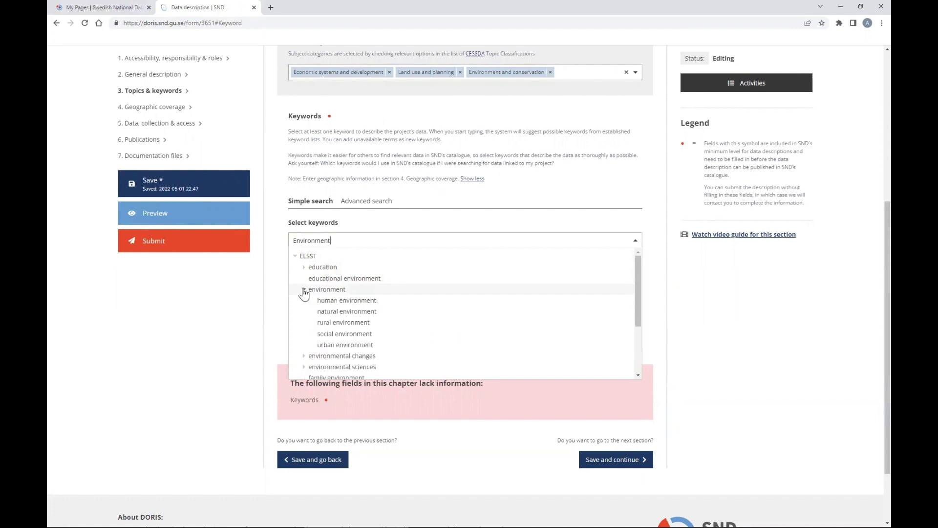
left_click(327, 312)
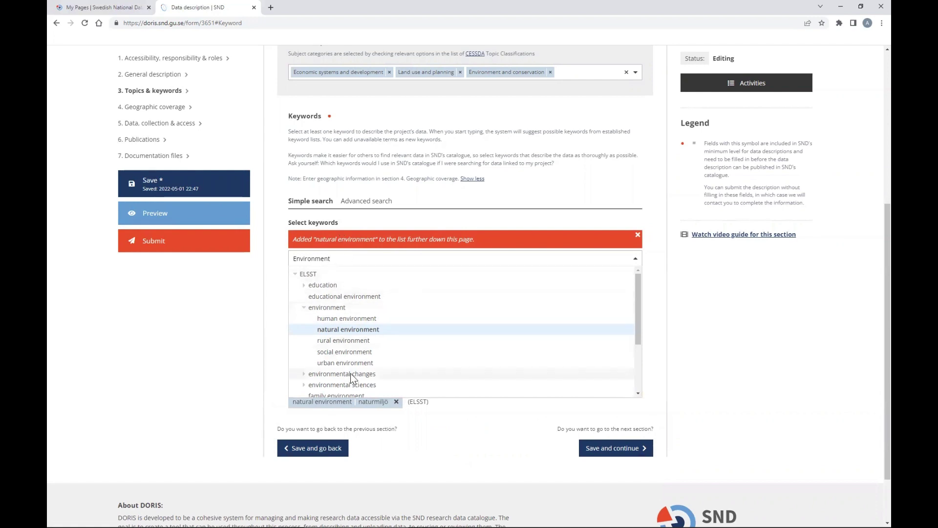
- Add the ELSST keyword "environment policy" from the social policy group and close the keyword list
scroll(332, 326, "down", 5)
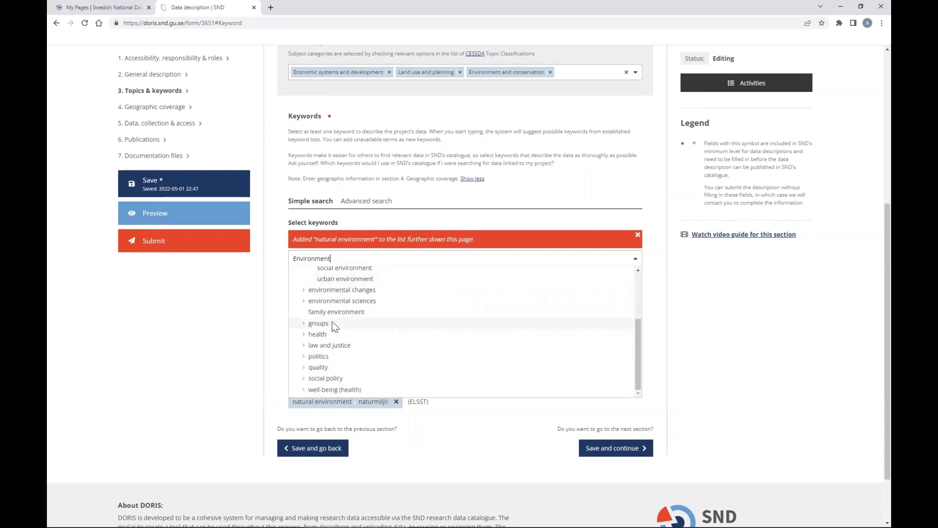
left_click(304, 334)
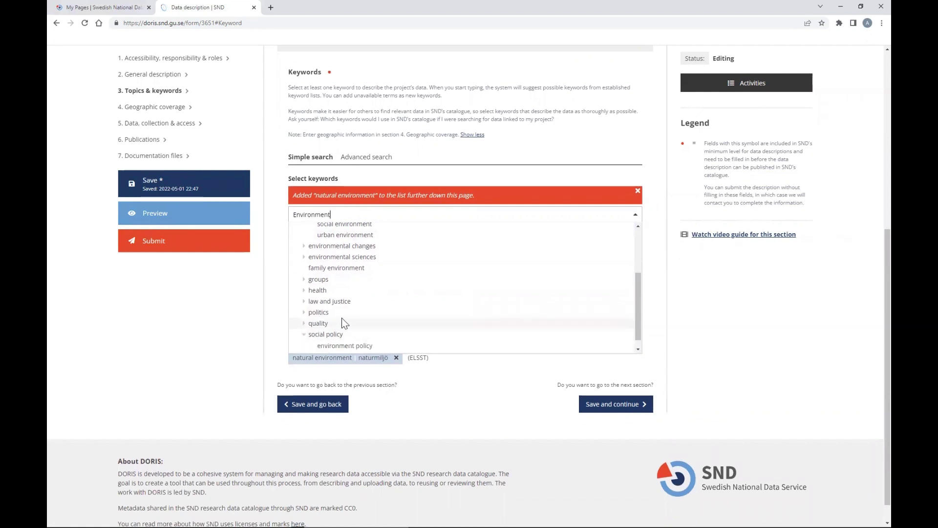
left_click(330, 336)
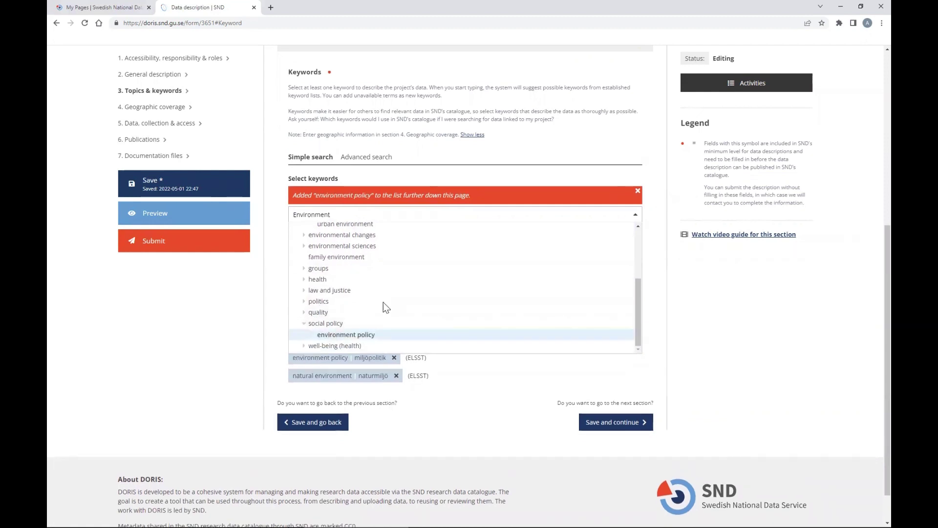
left_click(636, 216)
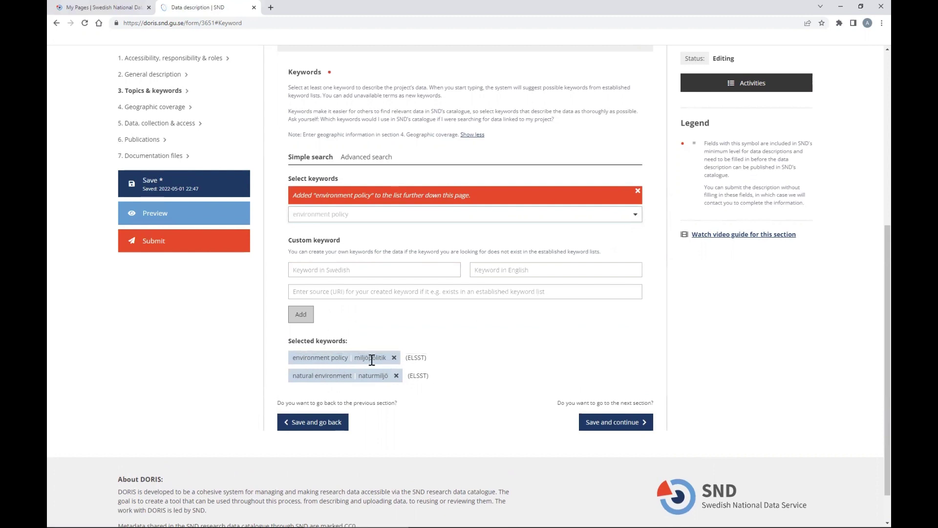
- Enter Labour Market as the English custom keyword and try to add it without a Swedish term
left_click(308, 214)
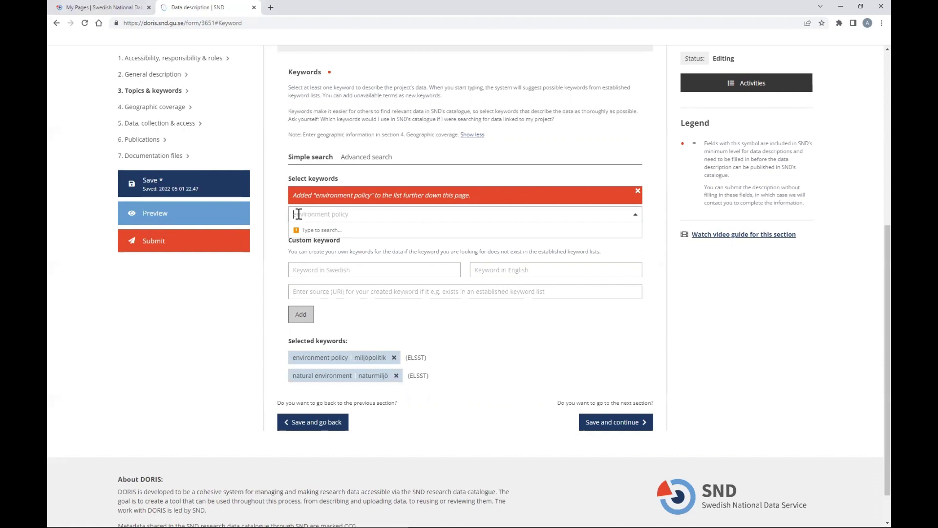
left_click(299, 270)
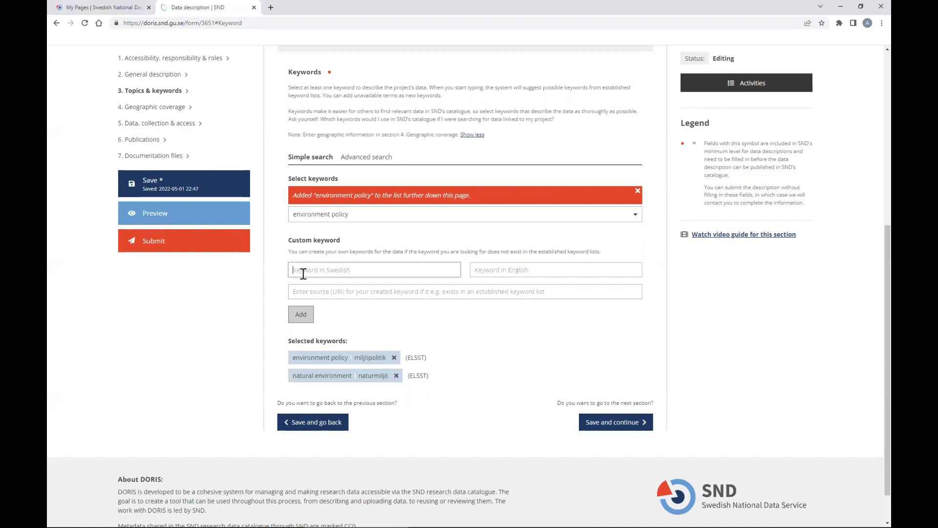
left_click(490, 270)
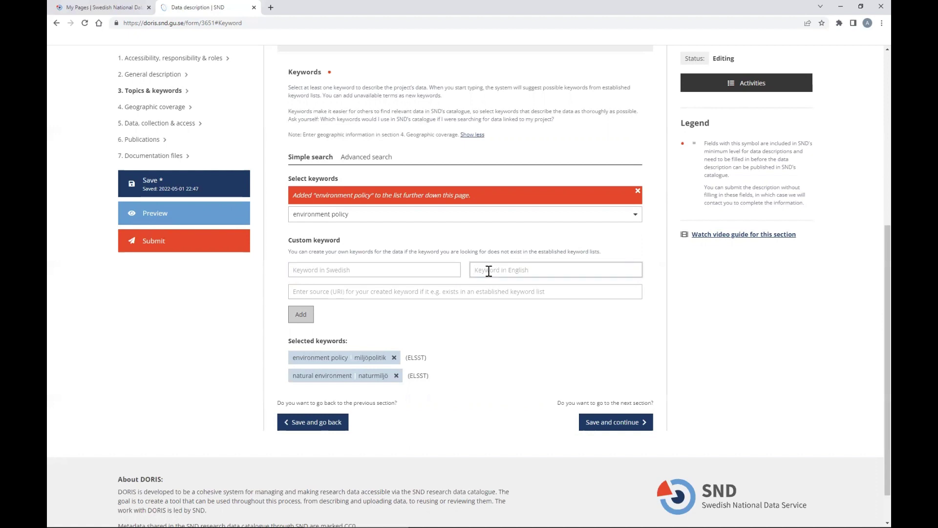
left_click(444, 270)
left_click(499, 271)
type("Labour Market")
left_click_drag(519, 271, 461, 264)
left_click(300, 314)
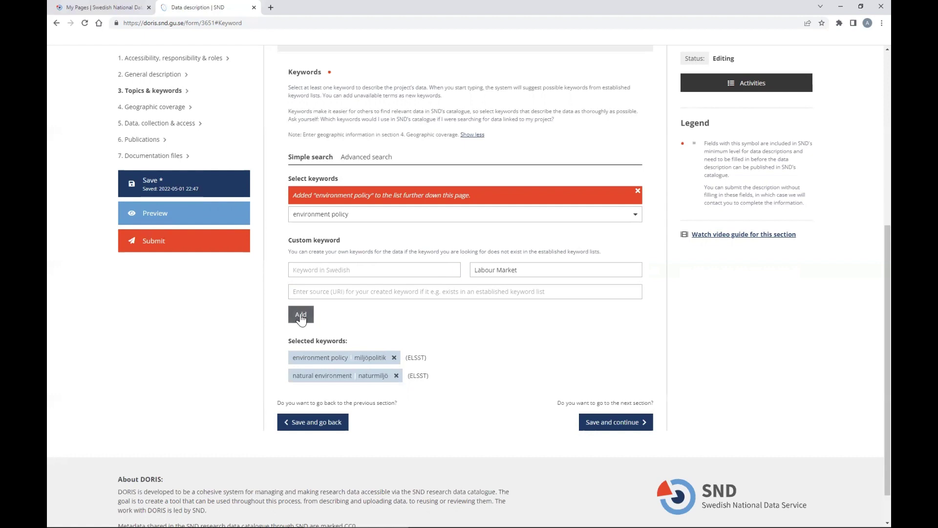
- Enter Labour Market as the Swedish term too and add the custom keyword to the selected keywords
left_click(318, 273)
type("Labour Marke")
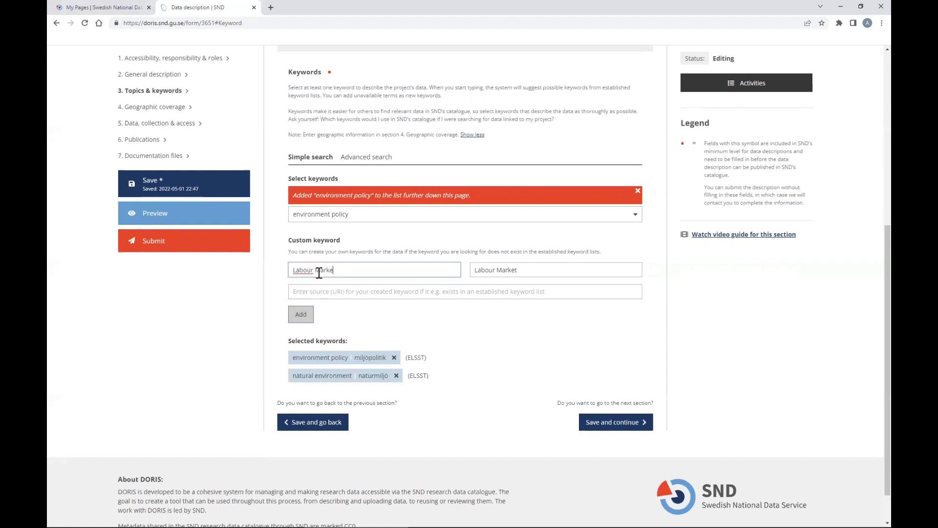
type("t")
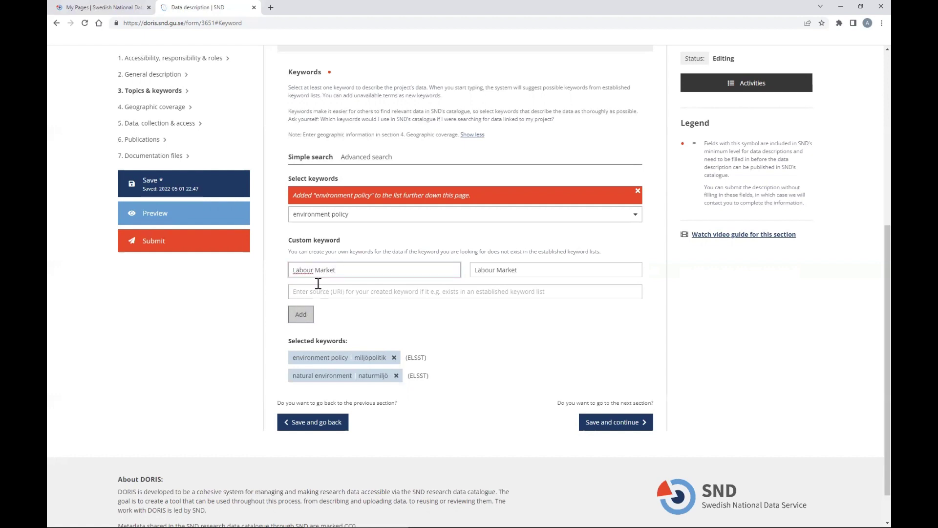
left_click(300, 316)
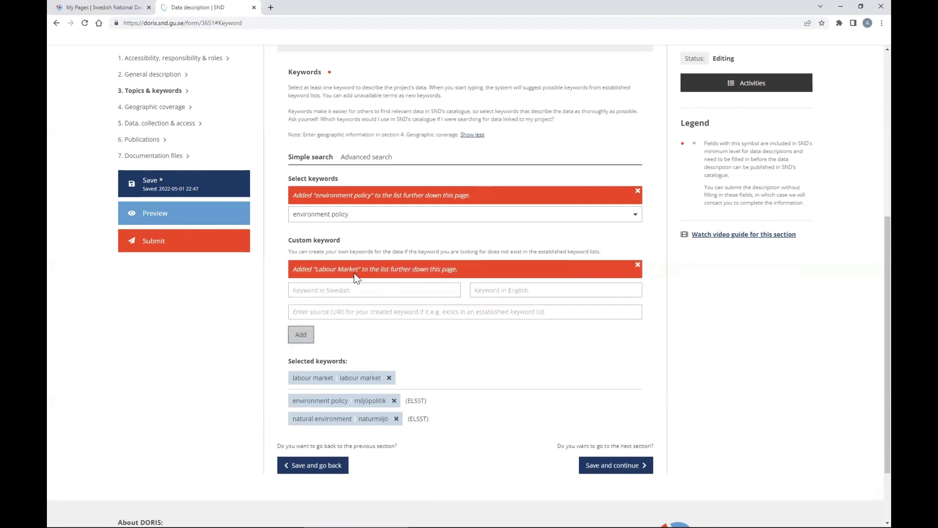
- Save and continue to section 4, Geographic coverage, and look over its fields
scroll(504, 332, "down", 3)
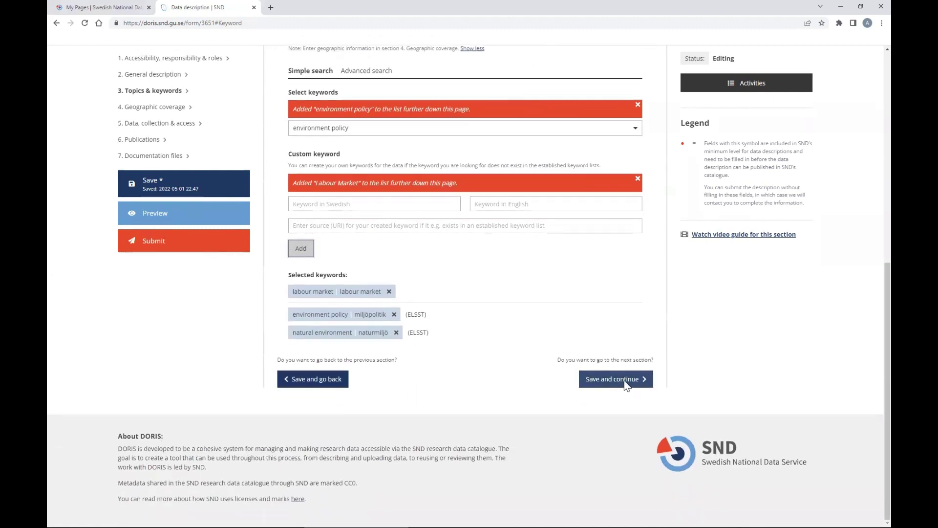
left_click(614, 382)
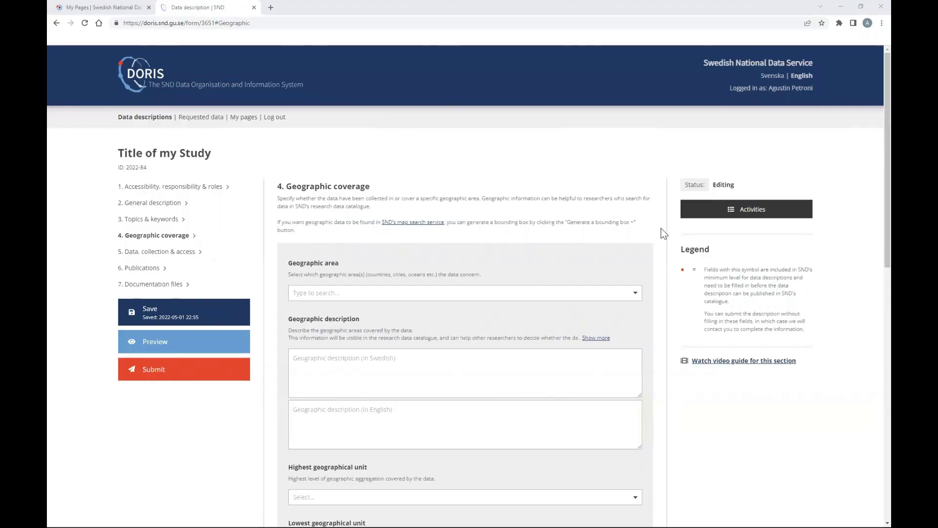
scroll(664, 249, "down", 1)
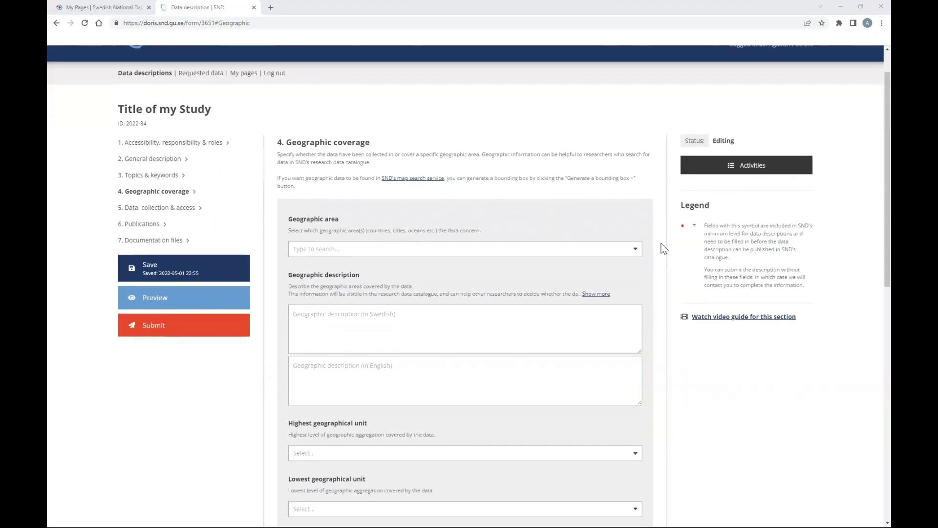
scroll(664, 248, "down", 5)
scroll(663, 248, "up", 6)
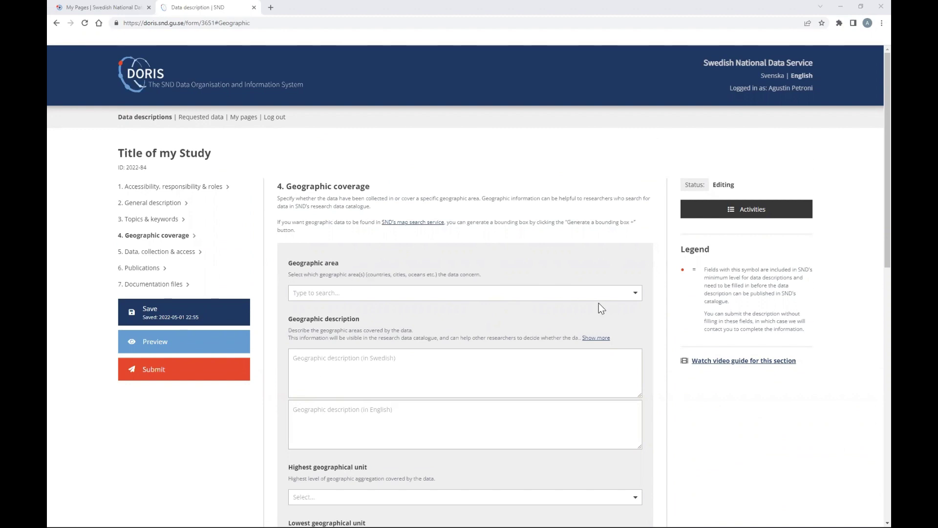
- Search for Ethiopia under Sub-Saharan Africa, select it as a geographic area, and clear the search text
left_click(635, 296)
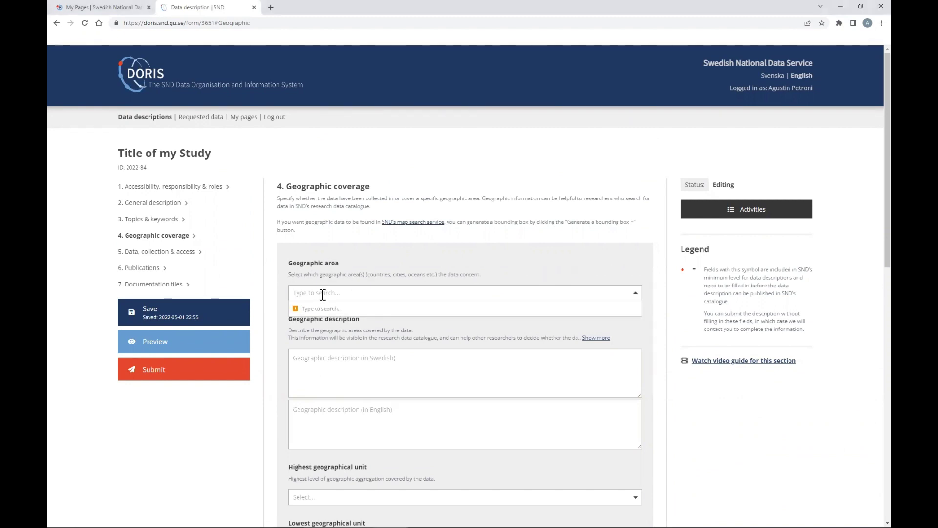
type("Ethipo")
key("BackSpace")
type("o")
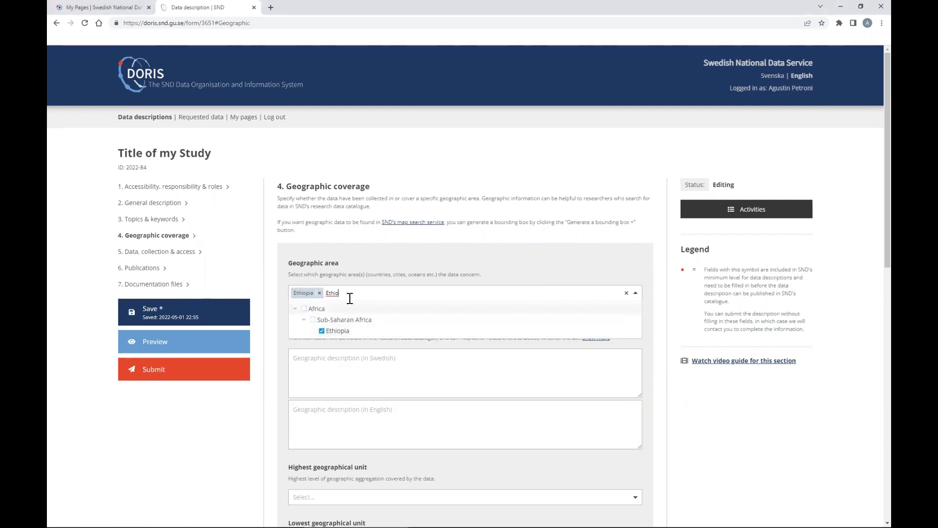
key("BackSpace")
key("BackSpace")
key("BackSpace")
key("BackSpace")
key("BackSpace")
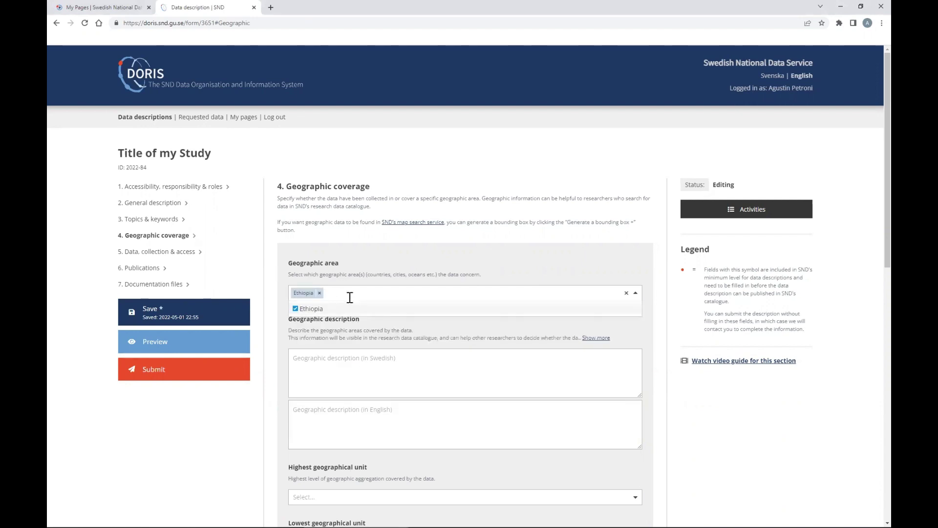
- Add Costa Rica, under Central America, as a second geographic area, clear the search text and close the list
type("Costa")
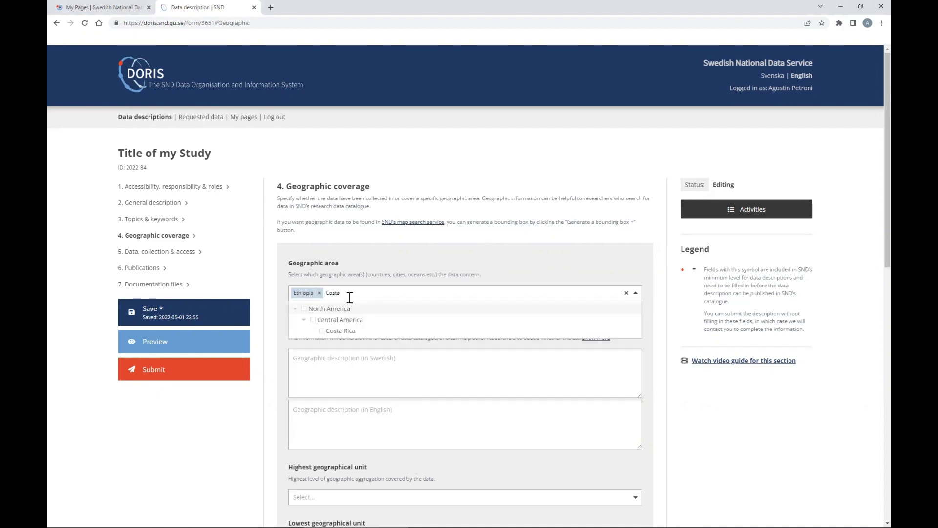
left_click(326, 330)
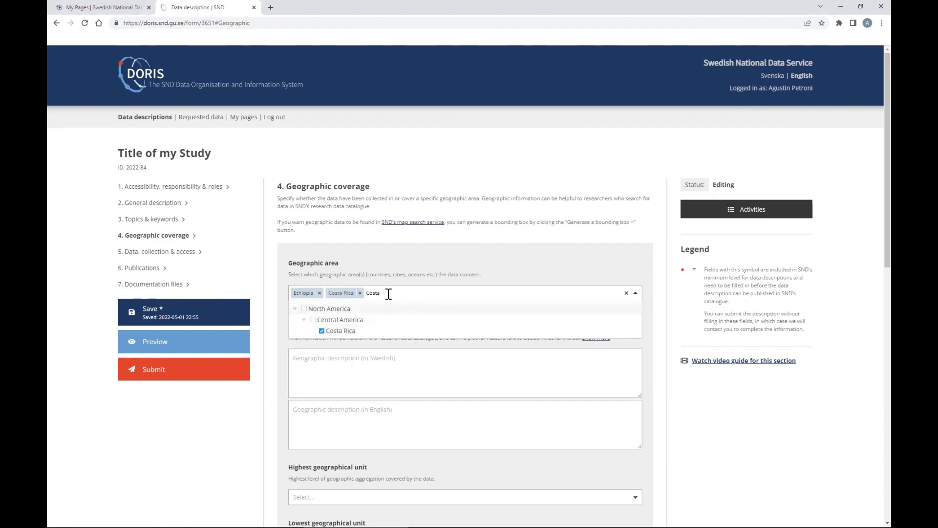
key("BackSpace")
key("BackSpace")
key("BackSpace")
key("BackSpace")
key("BackSpace")
left_click(359, 367)
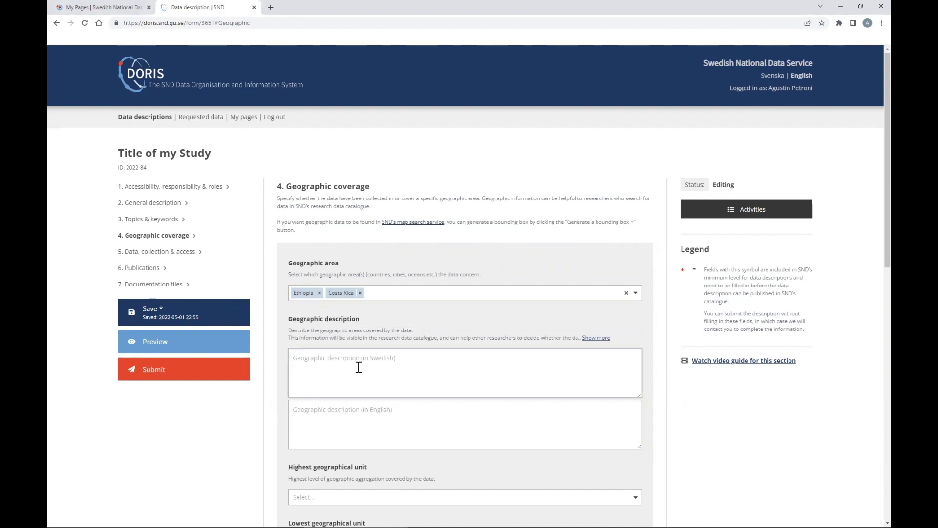
- Expand the Geographic description help text and enter "X Y Z regions of province Q in Central America" as the Swedish geographic description
left_click(601, 338)
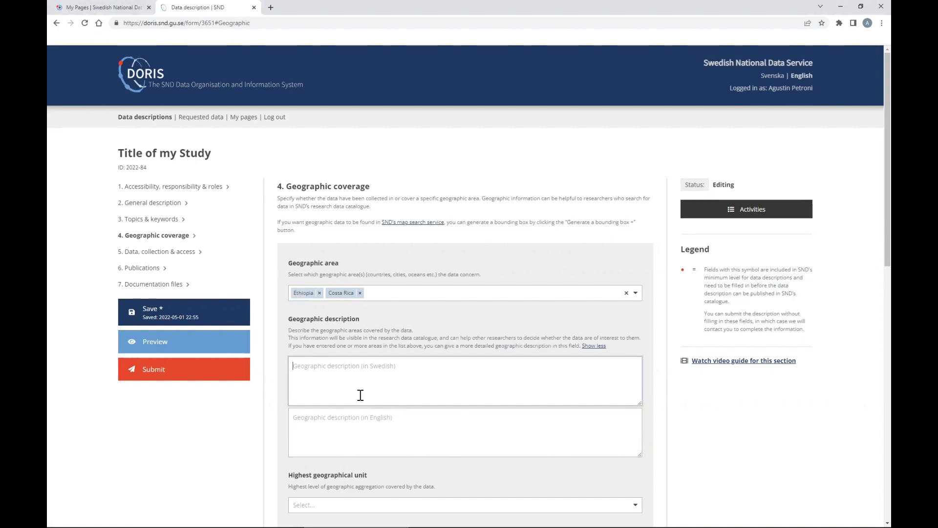
left_click(303, 371)
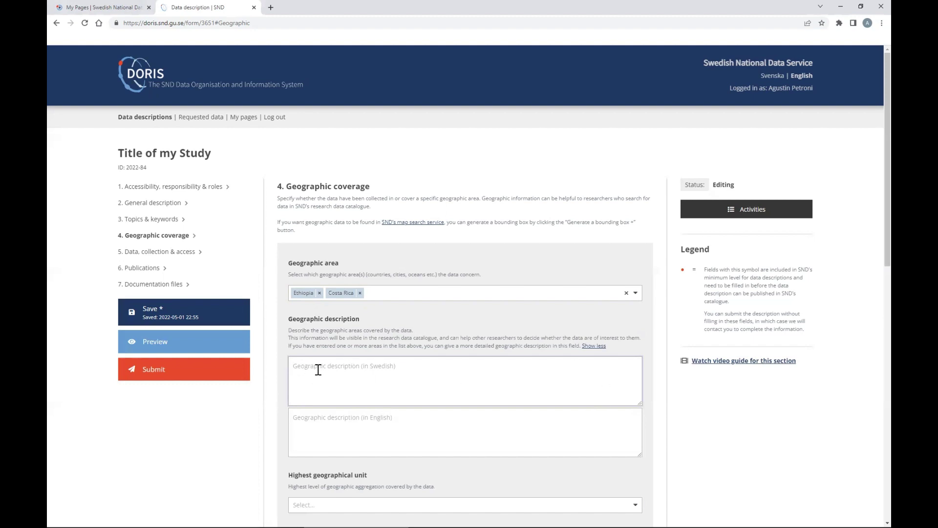
type("x Y Z regions of province Q in Saou")
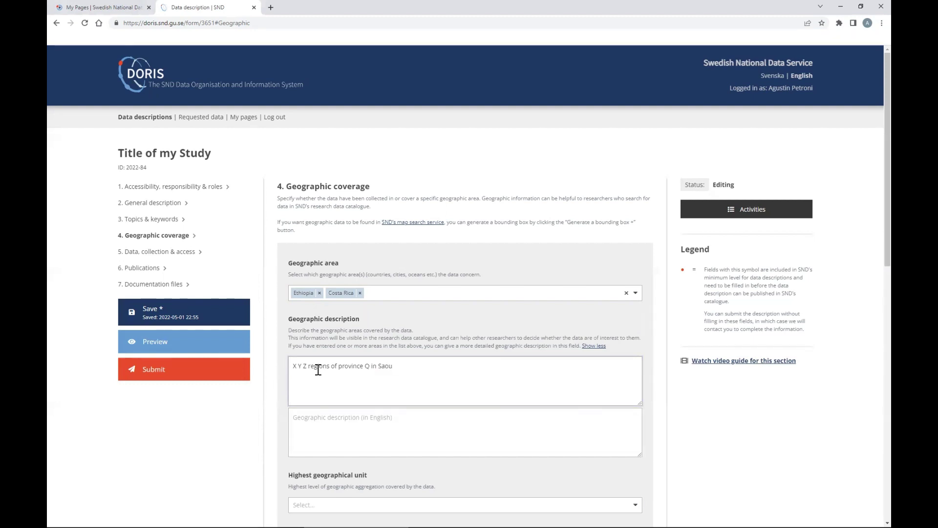
type(" Central America")
- Copy the Swedish geographic description into the English geographic description
key("ctrl+shift+Left")
key("ctrl+shift+Left")
key("ctrl+shift+Left")
key("ctrl+shift+Left")
key("ctrl+shift+Left")
key("ctrl+shift+Left")
key("ctrl+shift+Left")
key("ctrl+shift+Left")
key("ctrl+shift+Left")
key("ctrl+shift+Left")
key("ctrl+c")
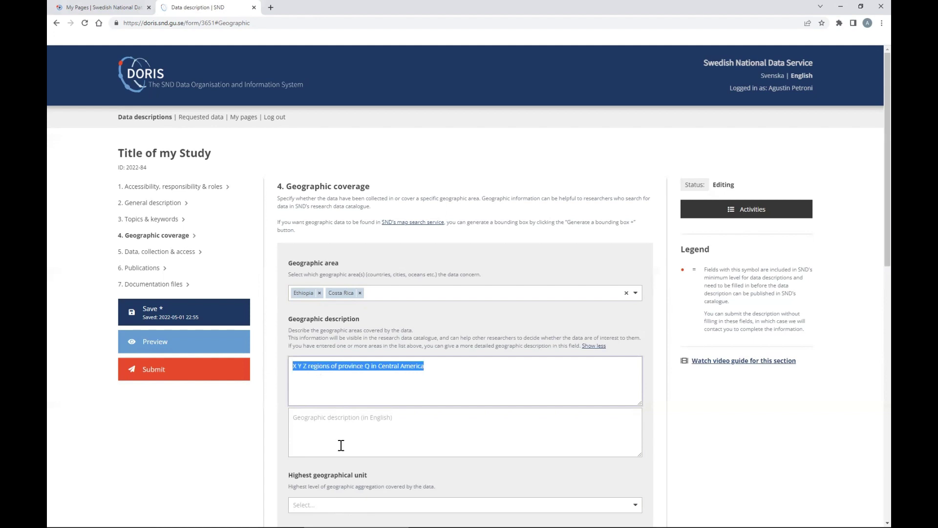
left_click(342, 443)
key("ctrl+v")
- Set the highest geographical unit to Region
scroll(542, 396, "down", 3)
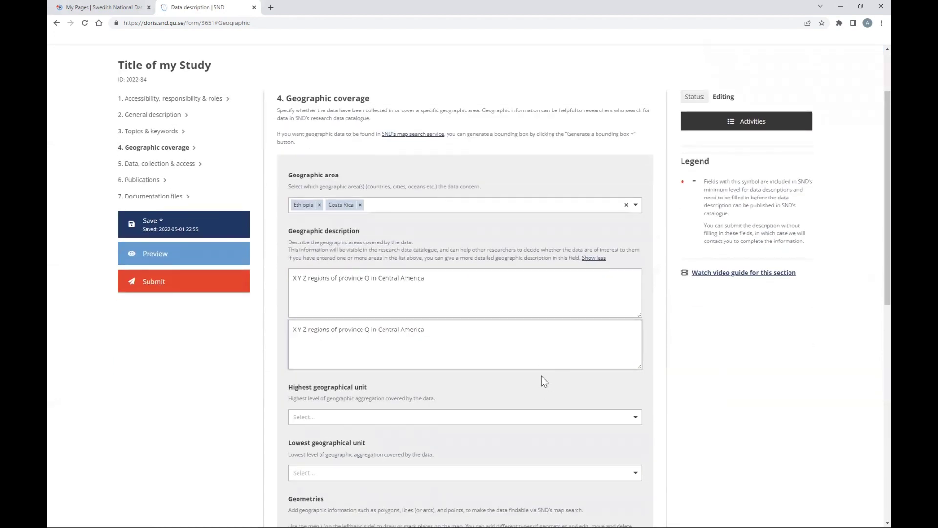
scroll(500, 316, "down", 1)
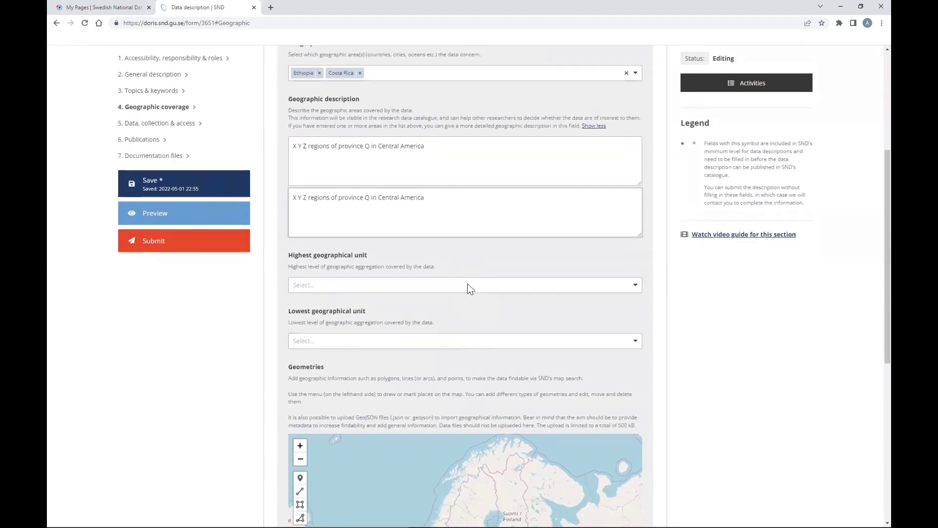
scroll(470, 289, "down", 1)
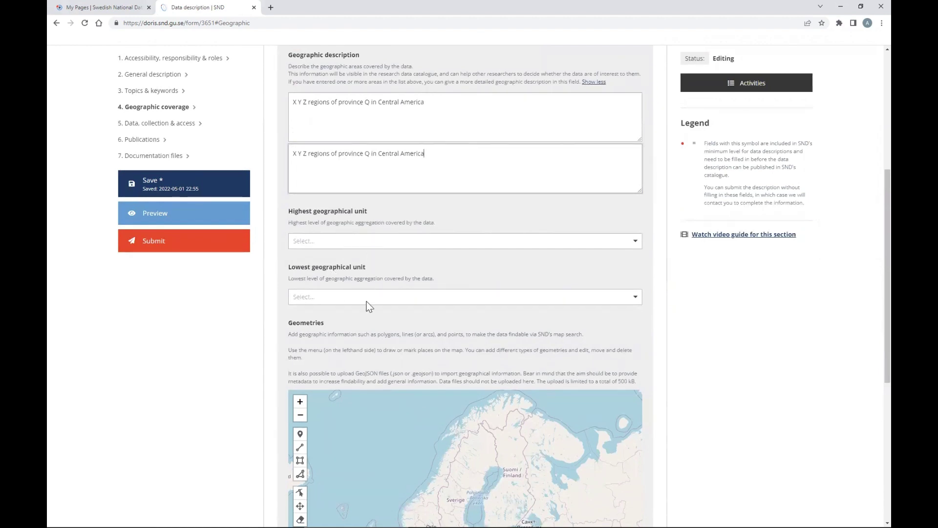
left_click(368, 244)
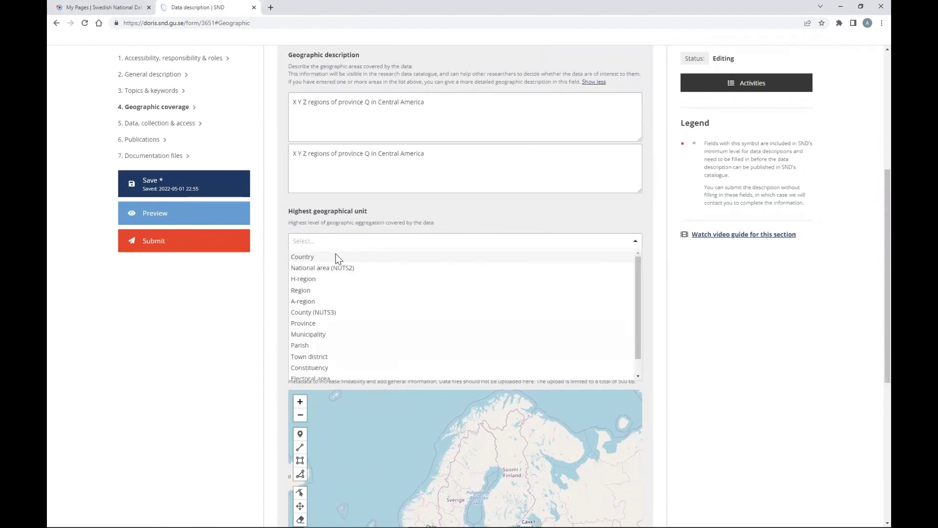
left_click(307, 291)
- Set the lowest geographical unit to Town district
left_click(307, 297)
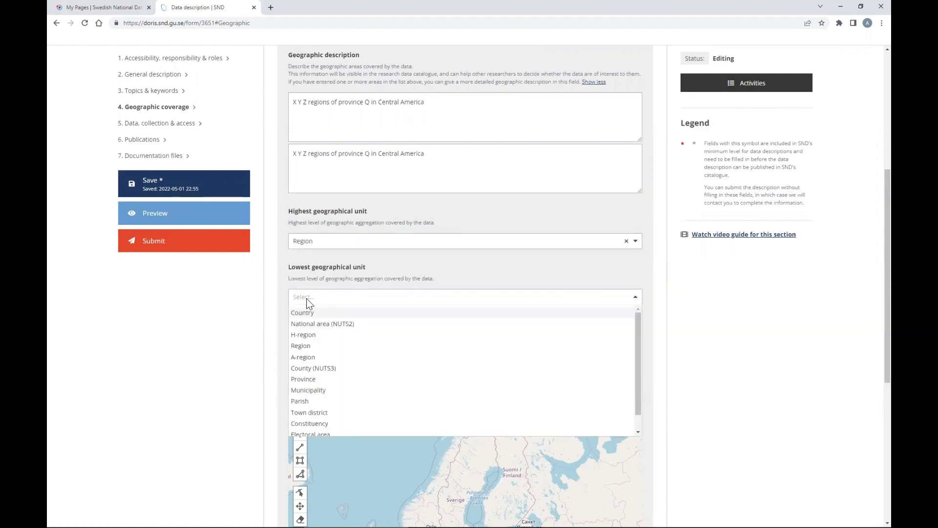
scroll(304, 425, "down", 3)
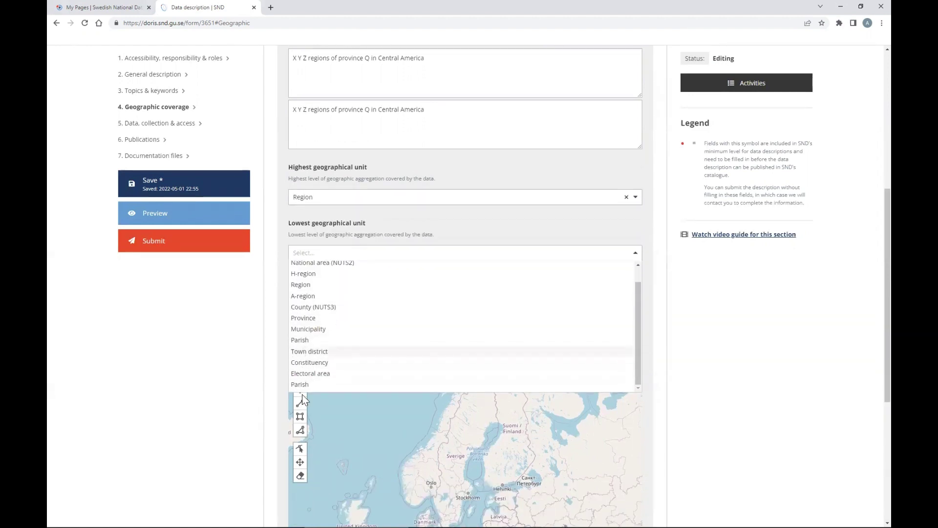
left_click(298, 352)
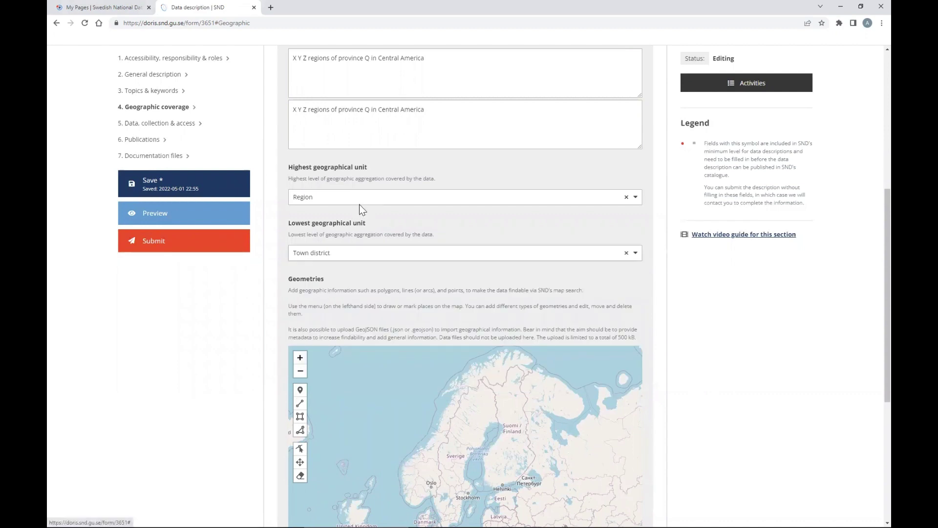
- Clear the highest geographical unit and leave its list closed without a selection
left_click(365, 201)
left_click(626, 197)
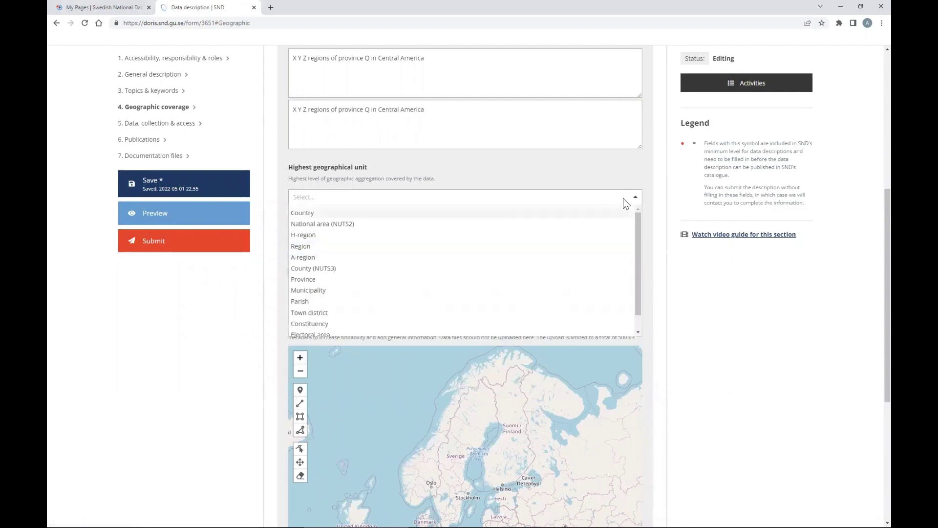
left_click(636, 197)
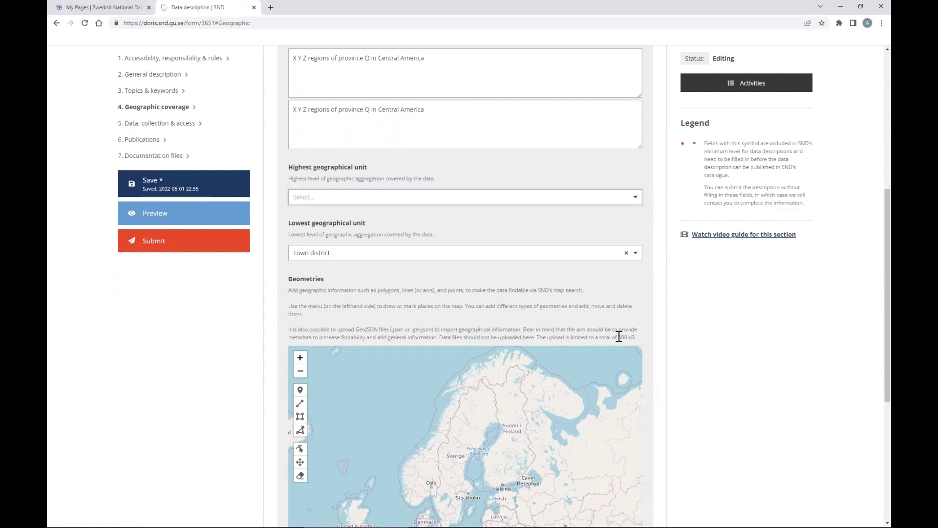
- Find central and southern Ethiopia, around Addis Ababa, on the Geometries map
scroll(619, 337, "down", 3)
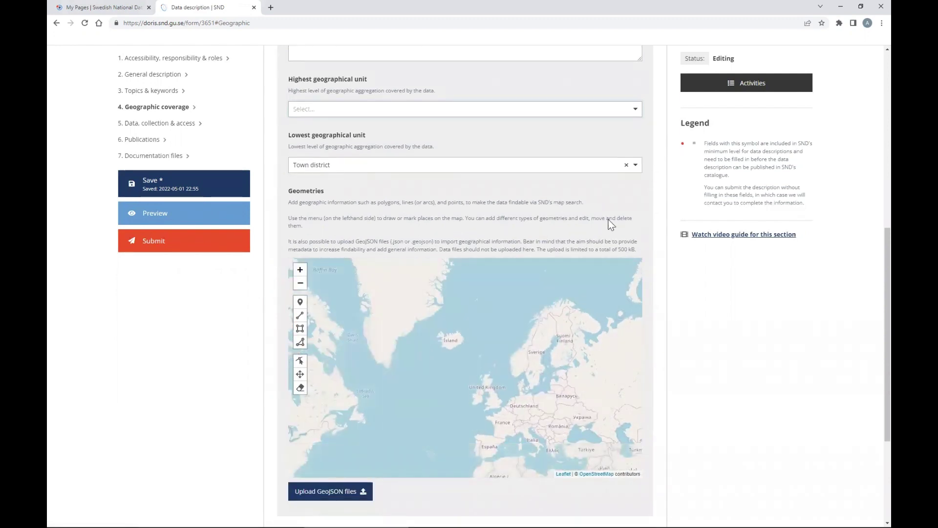
scroll(609, 220, "down", 1)
left_click_drag(468, 342, 476, 264)
left_click_drag(488, 357, 518, 264)
left_click_drag(553, 362, 484, 274)
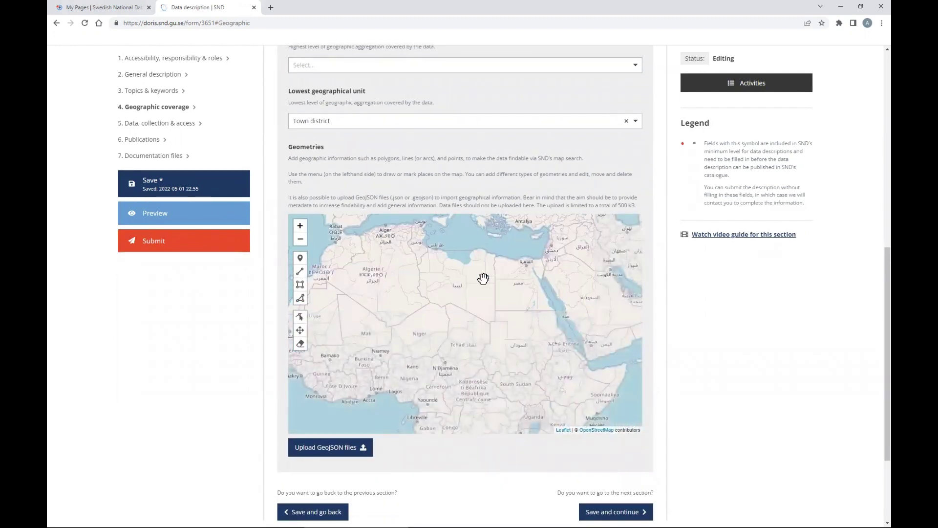
mouse_move(498, 343)
left_mouse_down()
mouse_move(463, 295)
mouse_move(501, 341)
left_mouse_up()
scroll(538, 363, "up", 3)
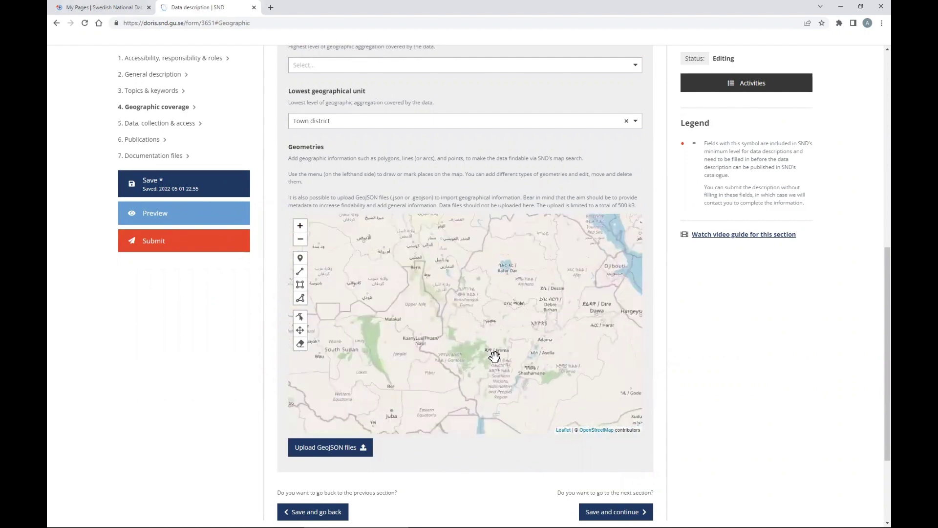
scroll(476, 338, "up", 2)
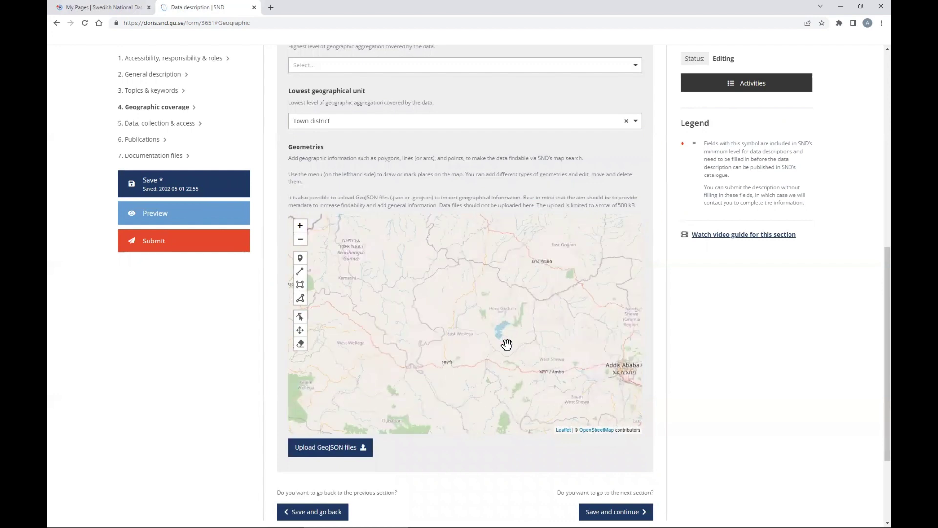
scroll(507, 344, "down", 1)
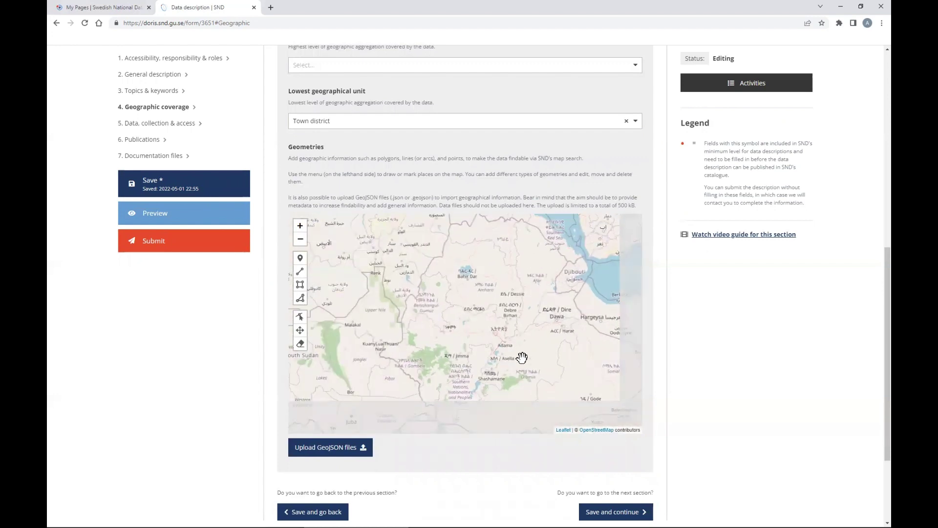
left_click_drag(522, 361, 477, 332)
scroll(477, 333, "up", 1)
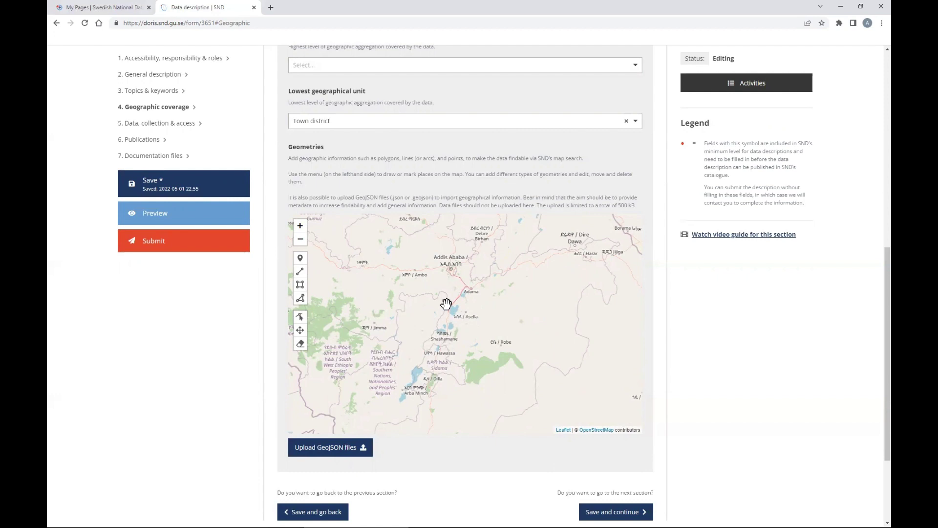
- Draw a many-sided polygon around Robe, southeast of Addis Ababa, on the Geometries map, and erase it
left_click(300, 298)
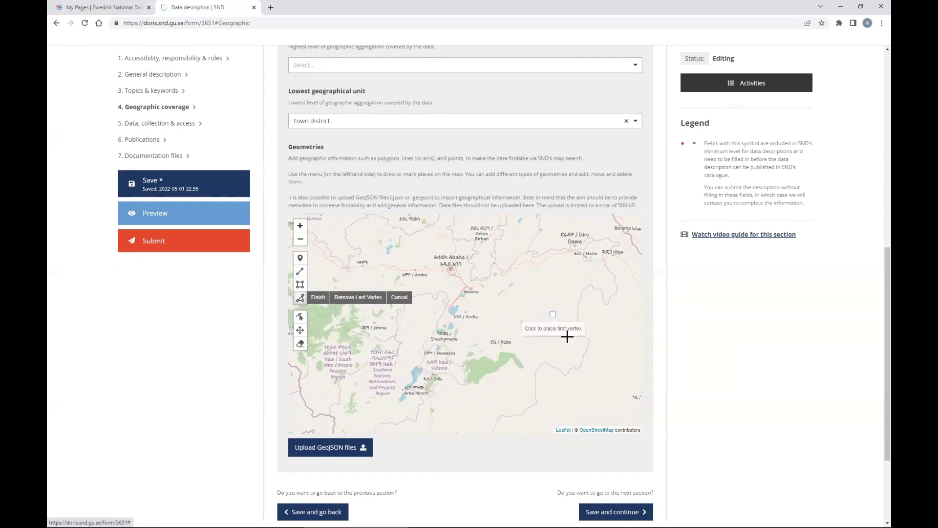
left_click(476, 298)
left_click(455, 324)
left_click(438, 350)
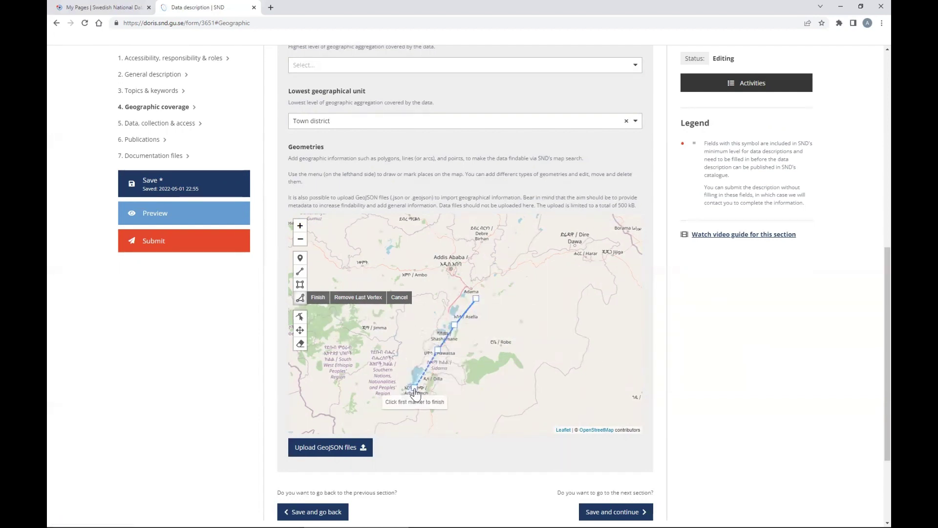
left_click(415, 387)
left_click(403, 410)
left_click(433, 430)
left_click(482, 427)
left_click(511, 402)
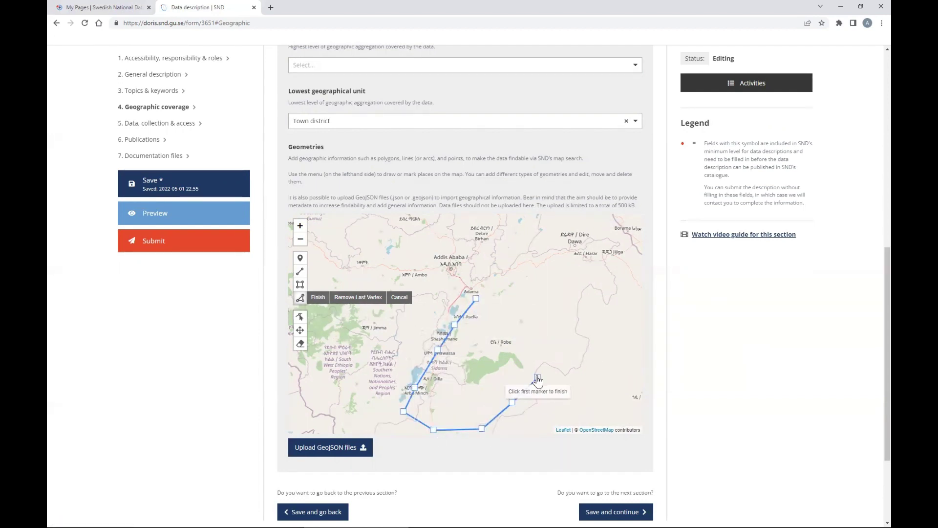
left_click(535, 370)
left_click(542, 334)
left_click(546, 299)
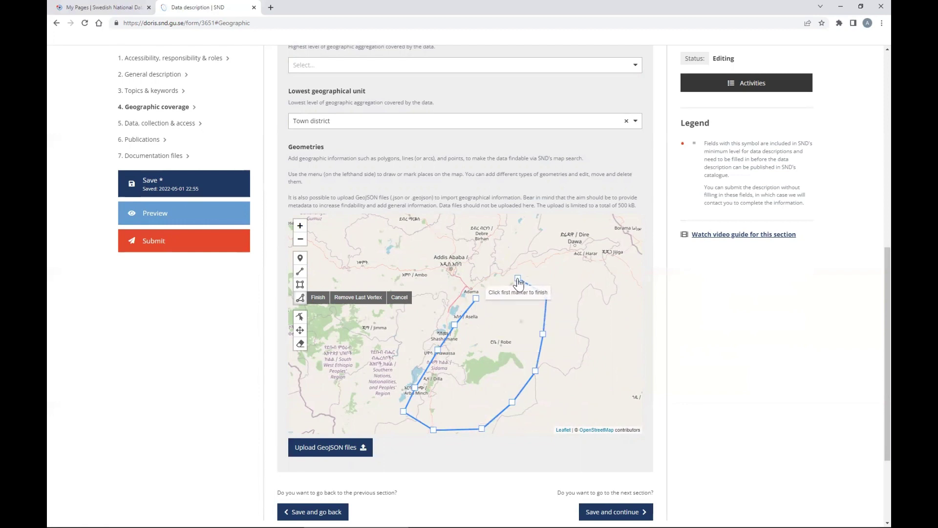
left_click(518, 278)
left_click(495, 280)
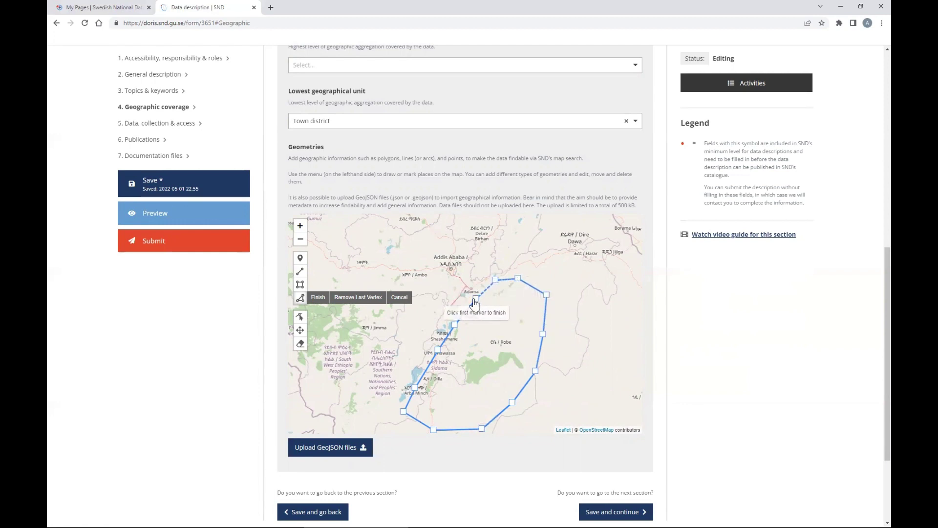
left_click(476, 299)
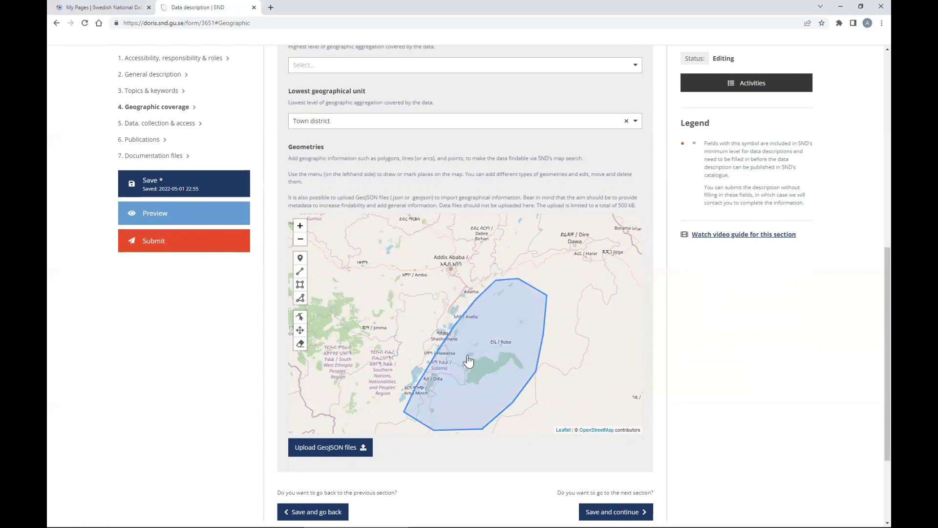
left_click(300, 344)
left_click(507, 352)
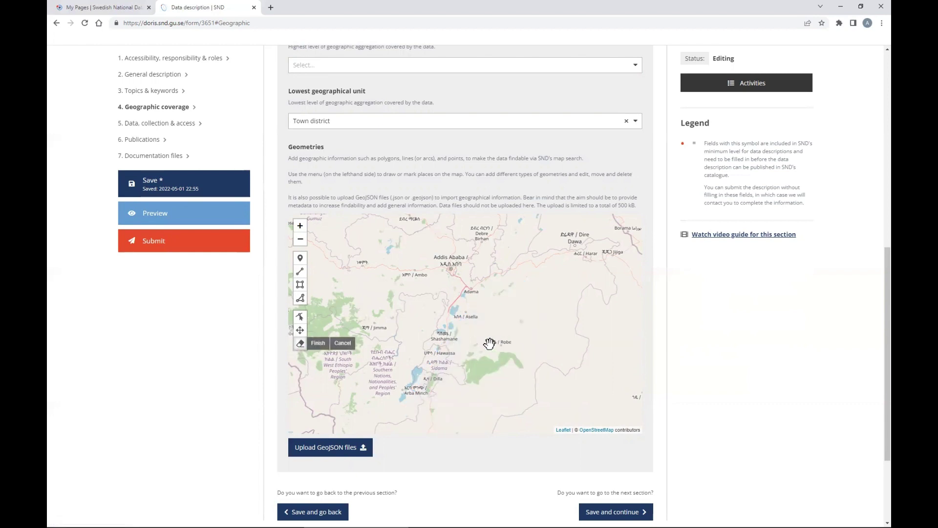
- Draw a four-sided polygon on the map southwest of Addis Ababa, between Ambo, Adama and the area west of Arba Minch
left_click(300, 299)
left_click(422, 270)
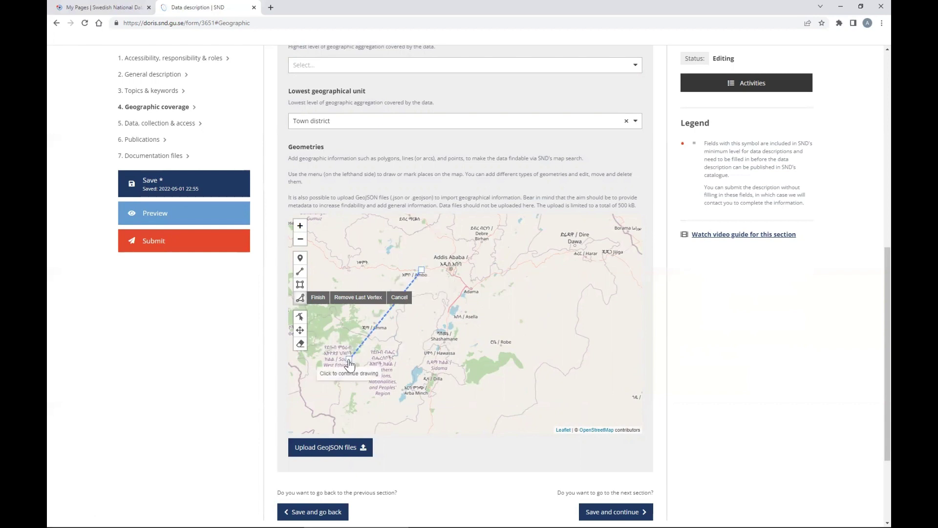
left_click(349, 359)
left_click(383, 398)
left_click(458, 292)
left_click(421, 270)
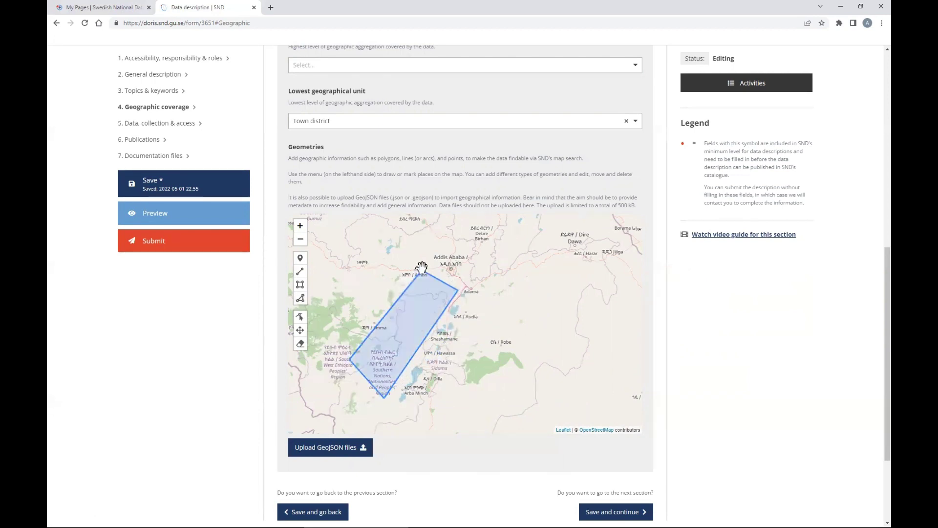
- Check the polygon's location on the map, then save and continue to section 5, Data, collection & access
scroll(545, 325, "down", 1)
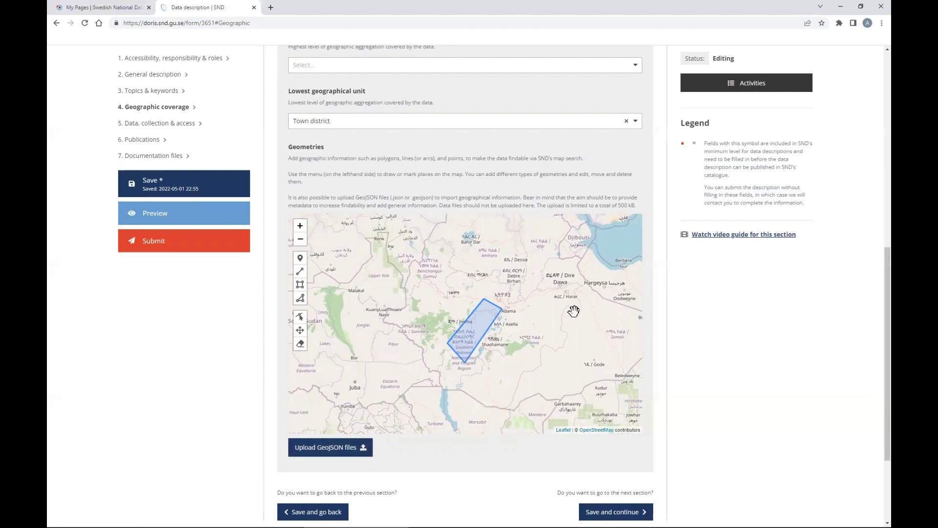
scroll(590, 306, "up", 1)
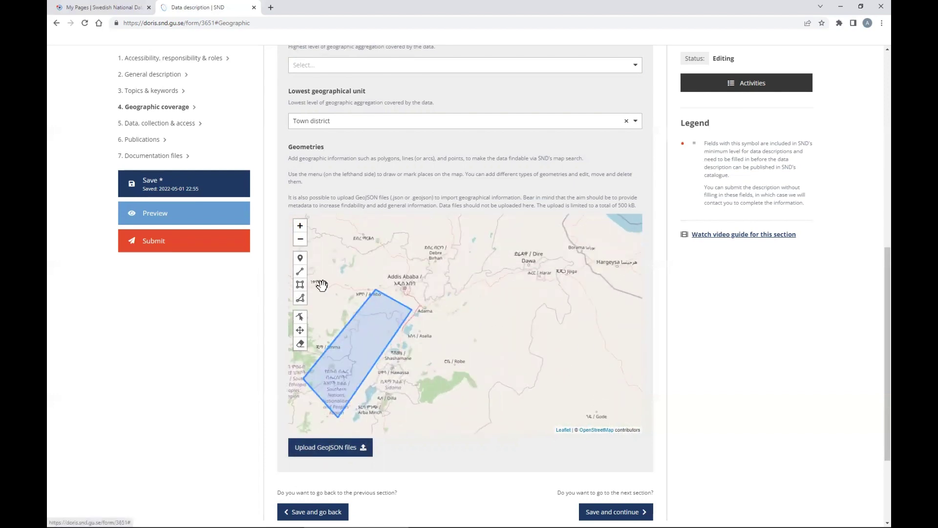
scroll(593, 161, "down", 1)
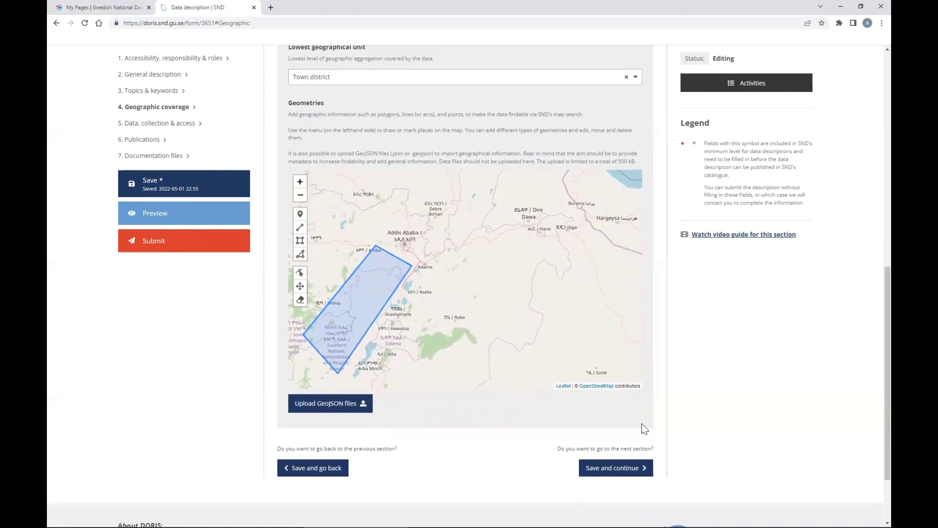
left_click(612, 469)
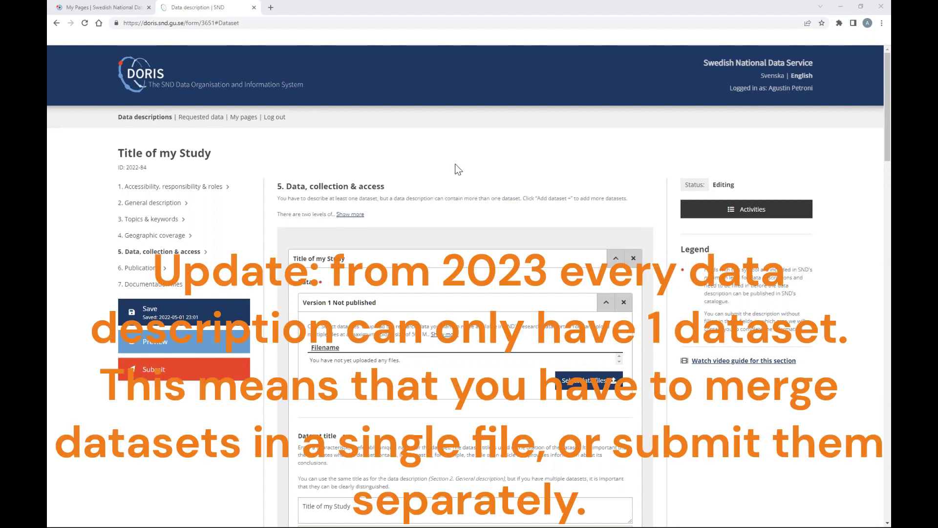
- Add a new dataset below the collapsed "Title of my Study" dataset and expand the original one
left_click(615, 259)
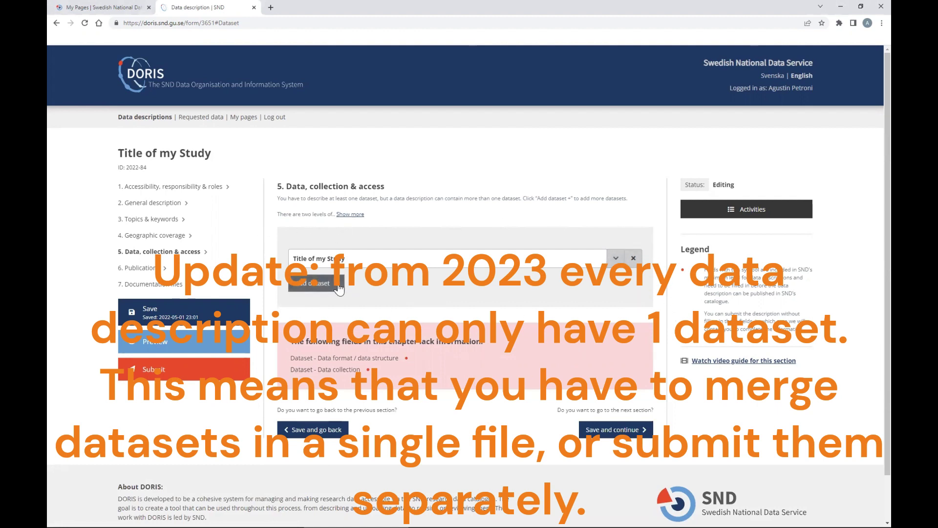
left_click(323, 283)
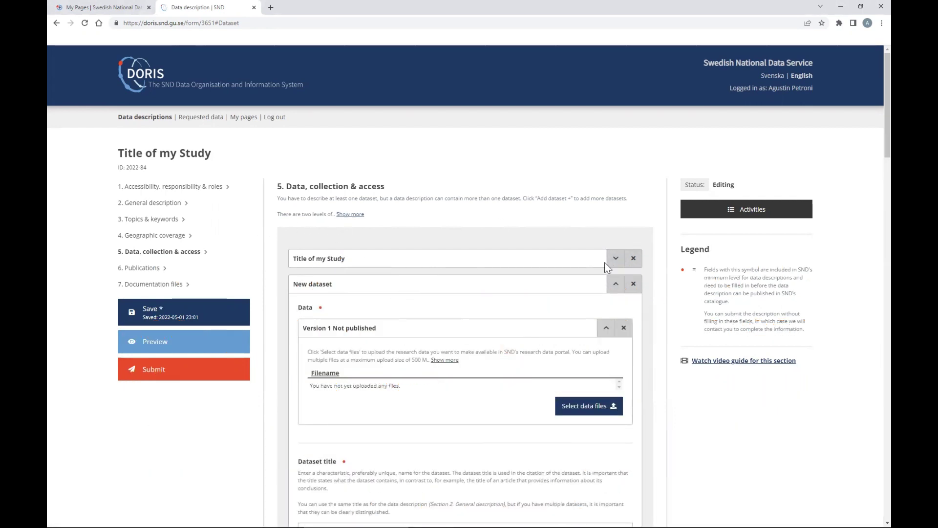
left_click(609, 261)
scroll(433, 294, "down", 1)
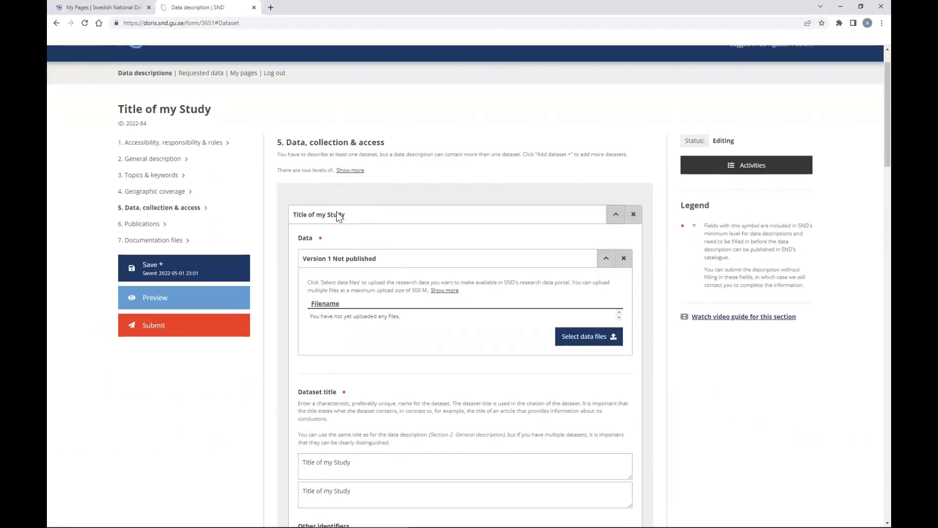
- Collapse the "Title of my Study" dataset and remove the new dataset below it
left_click(616, 214)
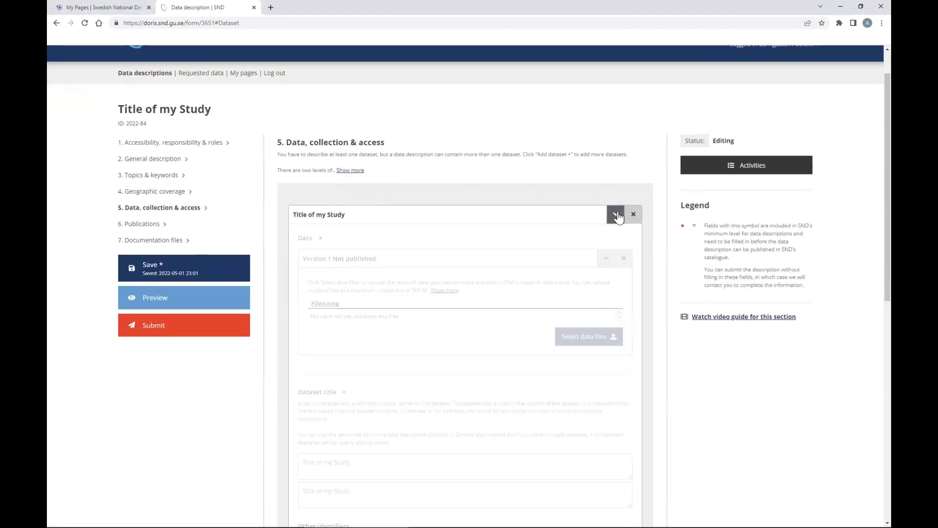
left_click(633, 242)
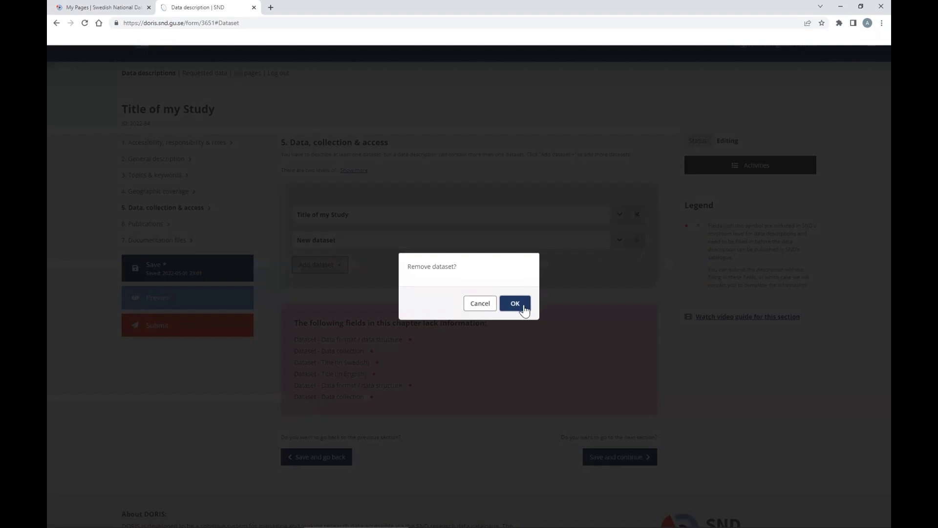
left_click(522, 305)
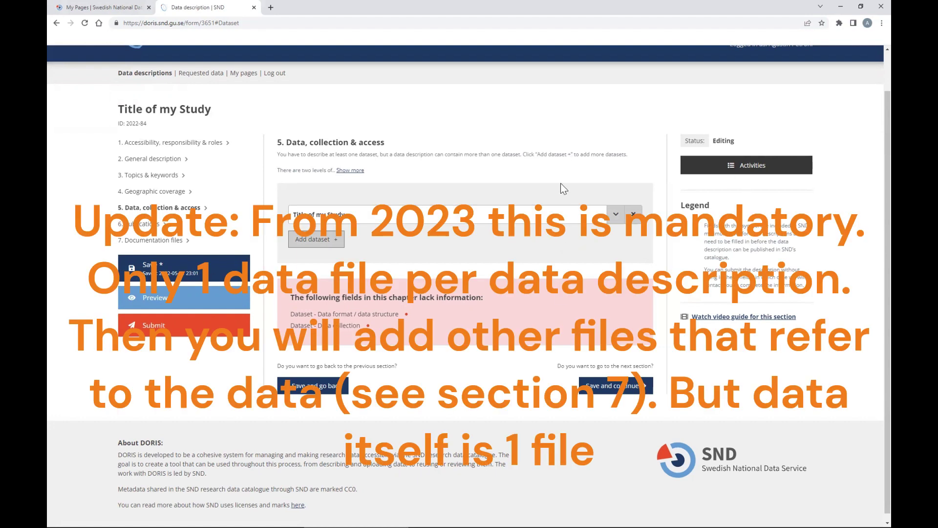
- Expand the remaining dataset and look at the data file selection for Version 1 without choosing a file
left_click(616, 214)
scroll(332, 102, "down", 4)
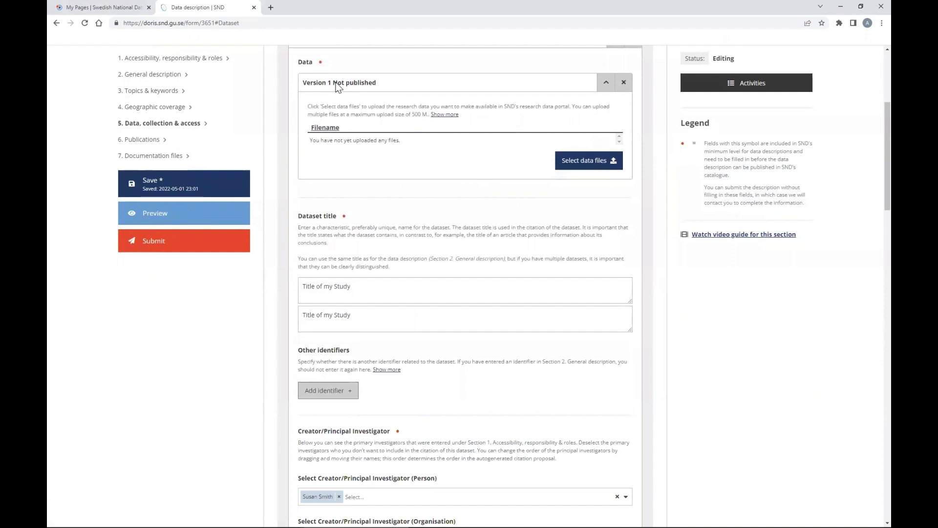
scroll(335, 87, "up", 1)
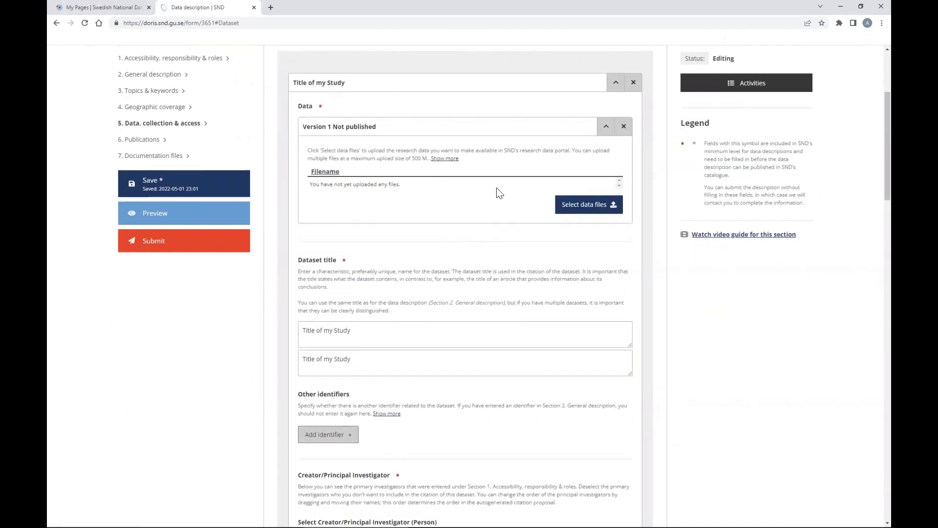
left_click(568, 208)
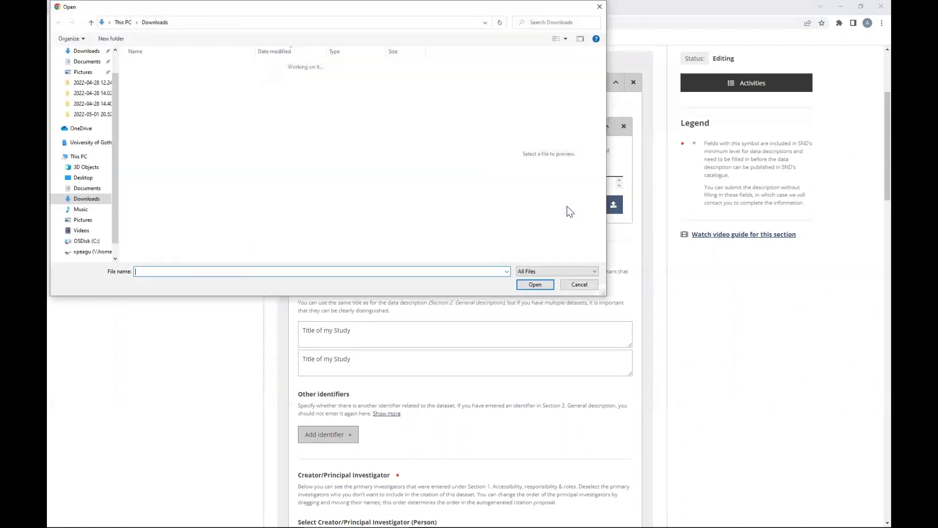
left_click(587, 286)
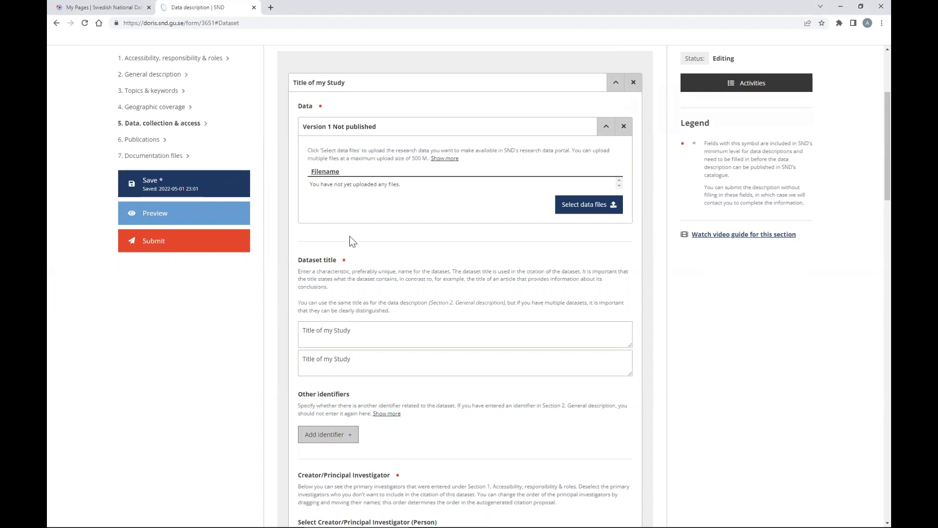
left_click(579, 208)
- Replace both the Swedish and the English dataset title with "Dataset 1"
scroll(432, 203, "down", 3)
left_click_drag(351, 154, 298, 153)
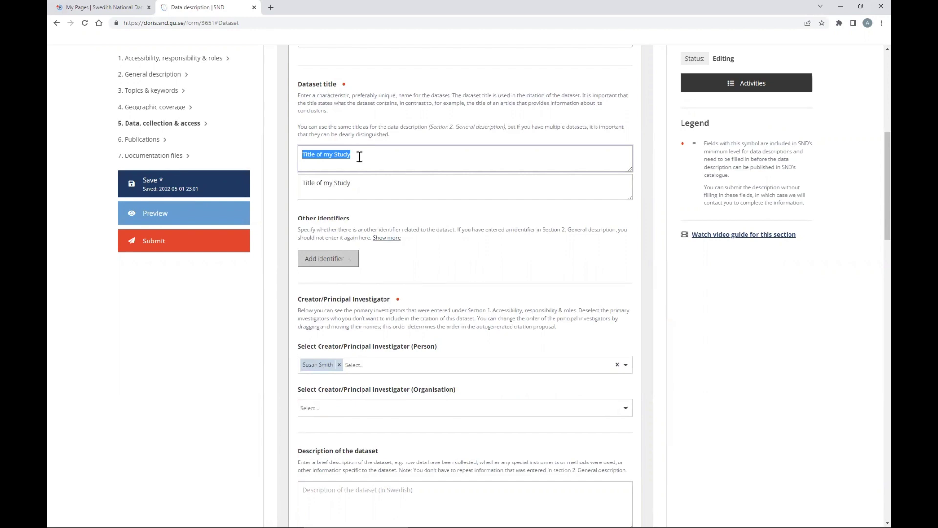
type("Dataset 1")
double_click(342, 182)
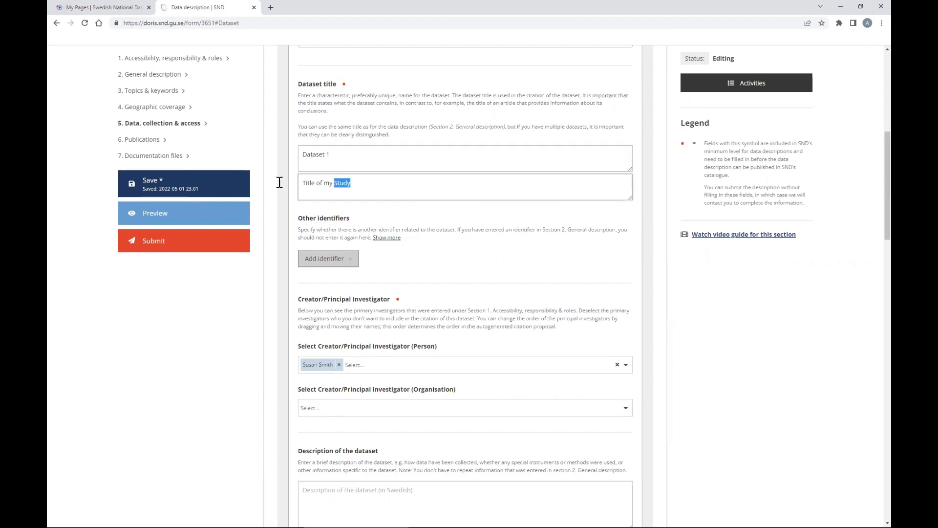
key("ctrl+a")
type("Dataset 1")
- Try "School attendance in X area" as the first dataset title, and restore it to "Dataset 1"
left_click_drag(337, 155, 290, 154)
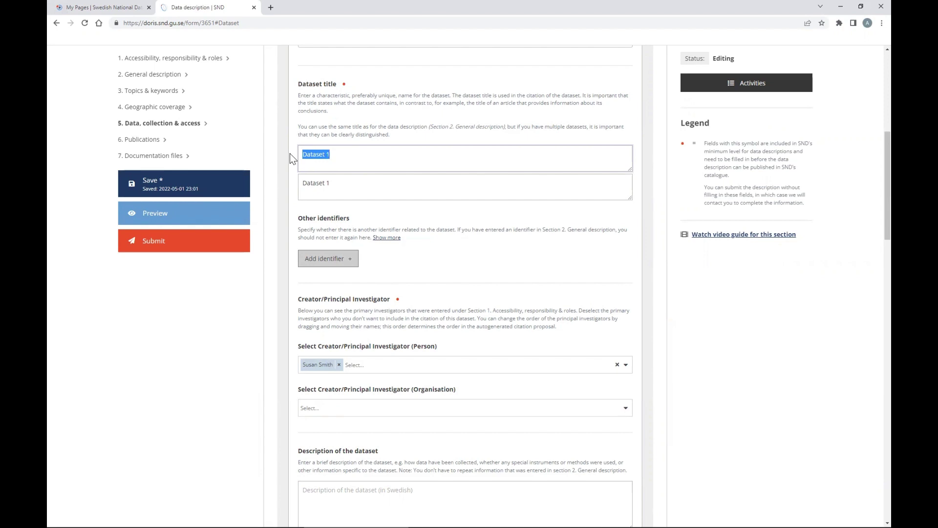
type("School attendance in")
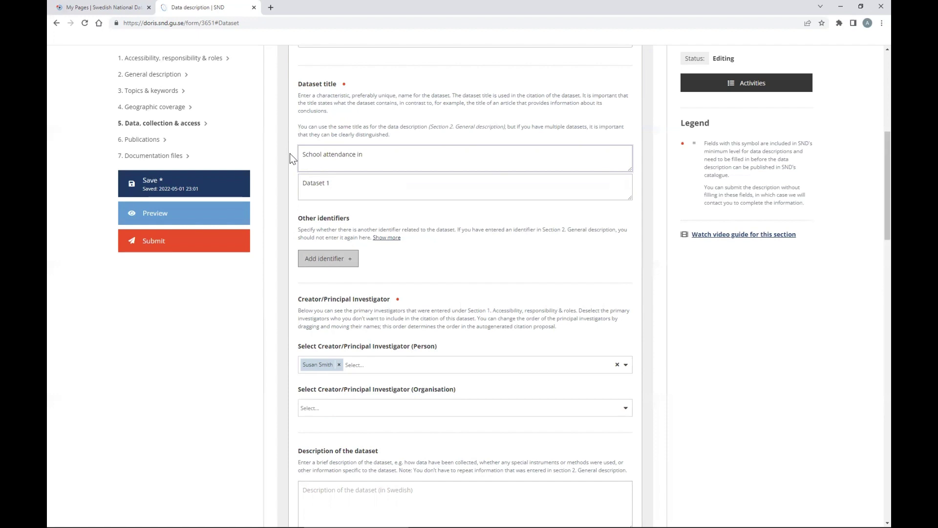
type(" X area")
left_click_drag(387, 155, 278, 143)
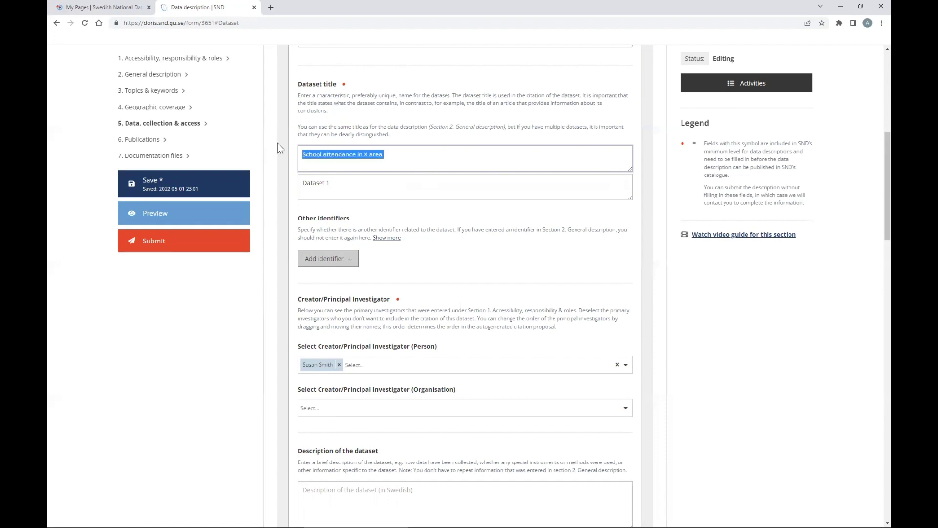
type("Dataset 1")
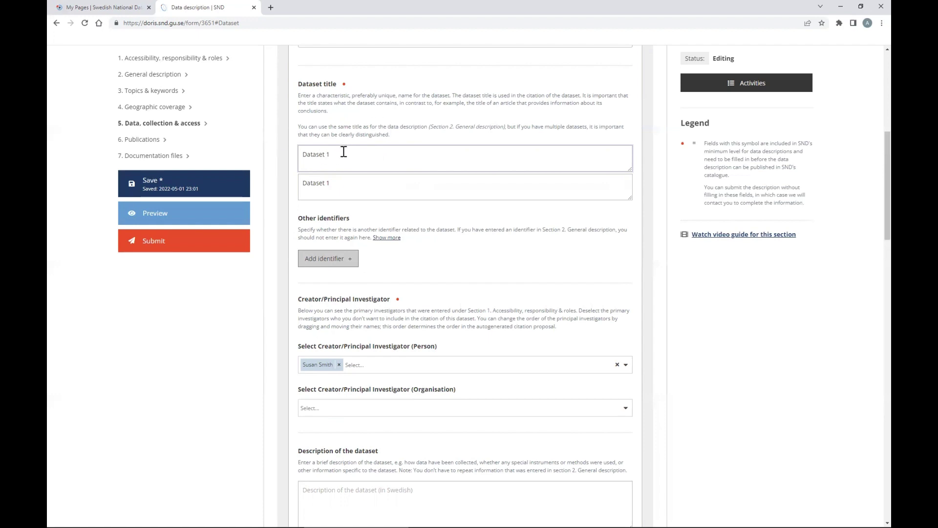
left_click_drag(344, 152, 304, 152)
- Add an empty identifier row under Other identifiers and remove it again
scroll(410, 225, "down", 1)
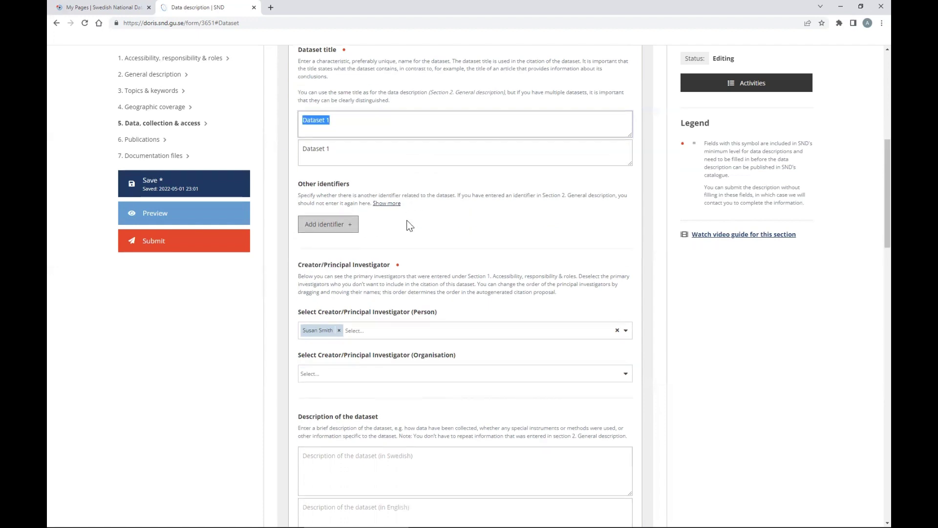
scroll(410, 226, "down", 2)
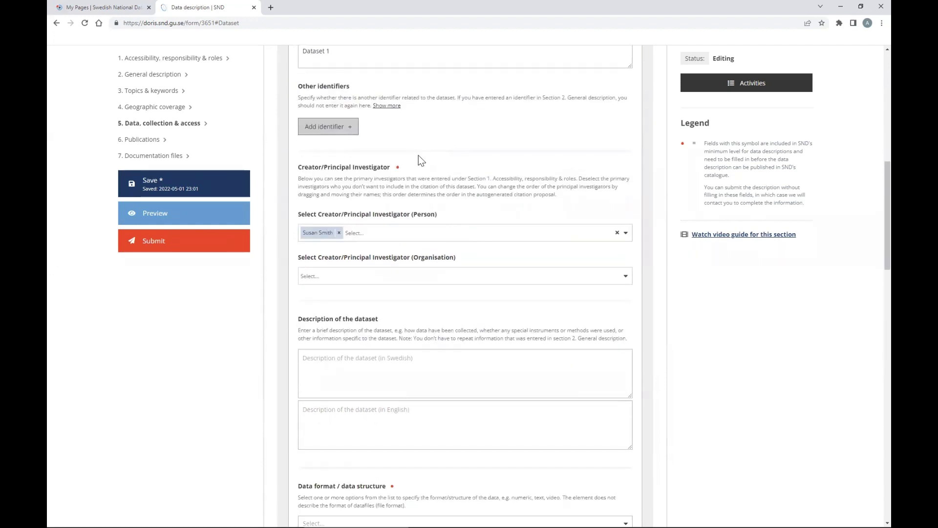
left_click(353, 130)
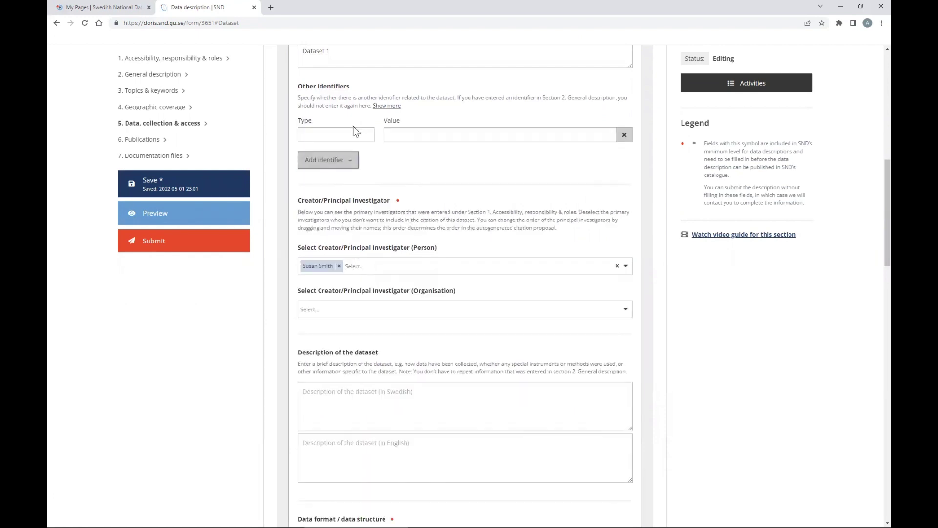
left_click(624, 136)
left_click(517, 303)
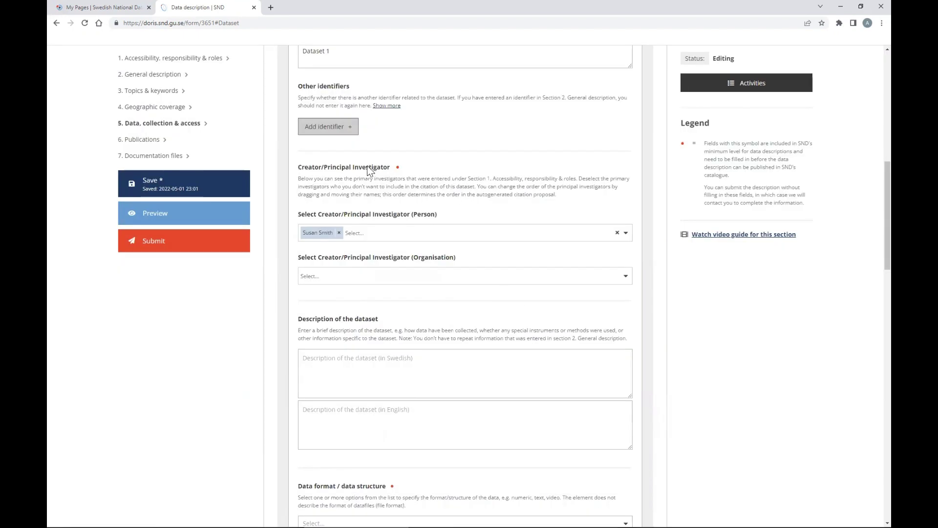
- Examine the person and organisation choices available under Creator/Principal Investigator for the dataset
left_click_drag(298, 168, 389, 169)
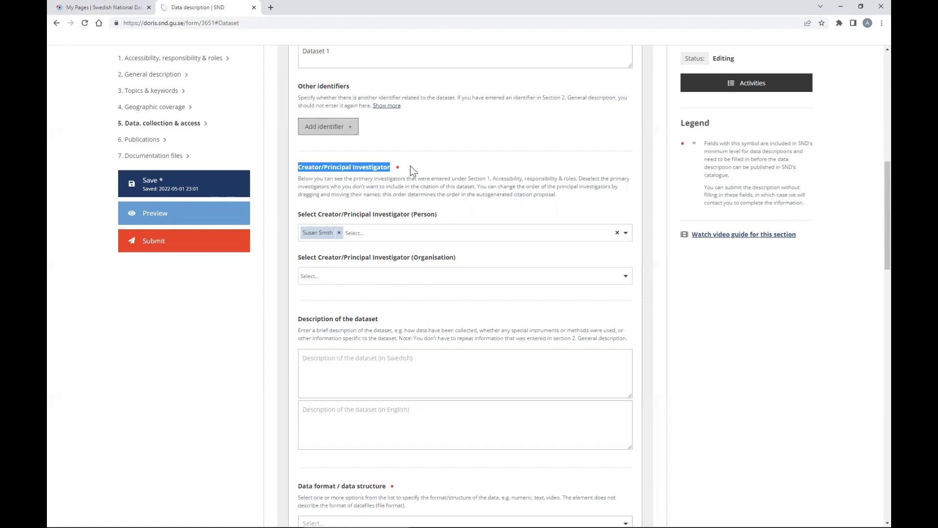
left_click(370, 234)
left_click(465, 229)
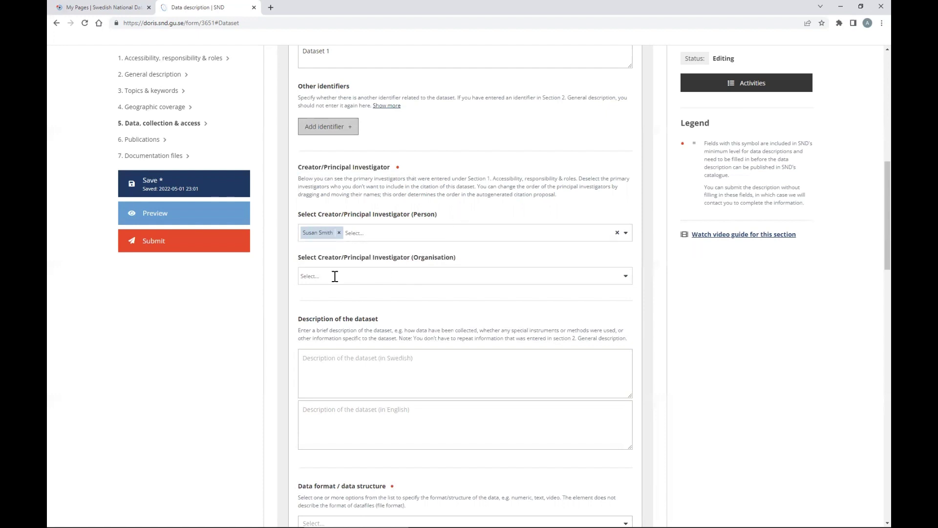
left_click(334, 277)
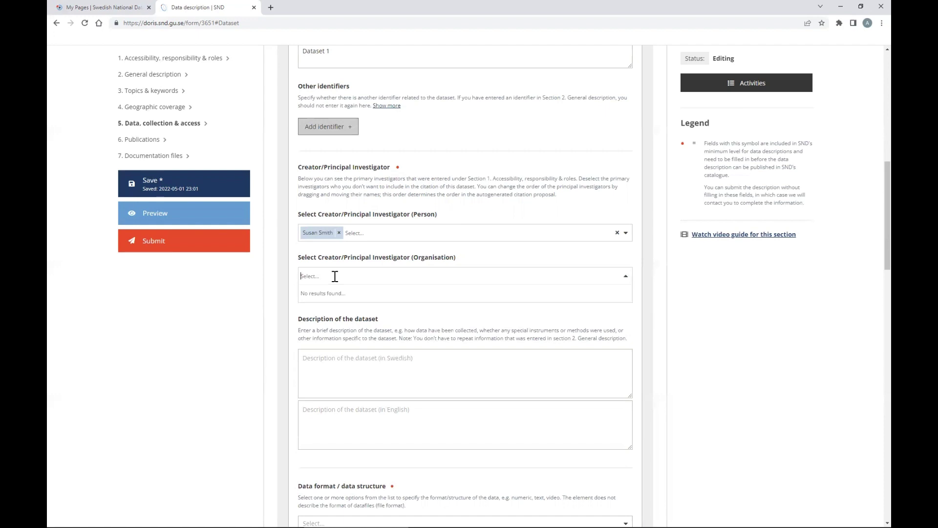
left_click(499, 255)
scroll(618, 316, "down", 1)
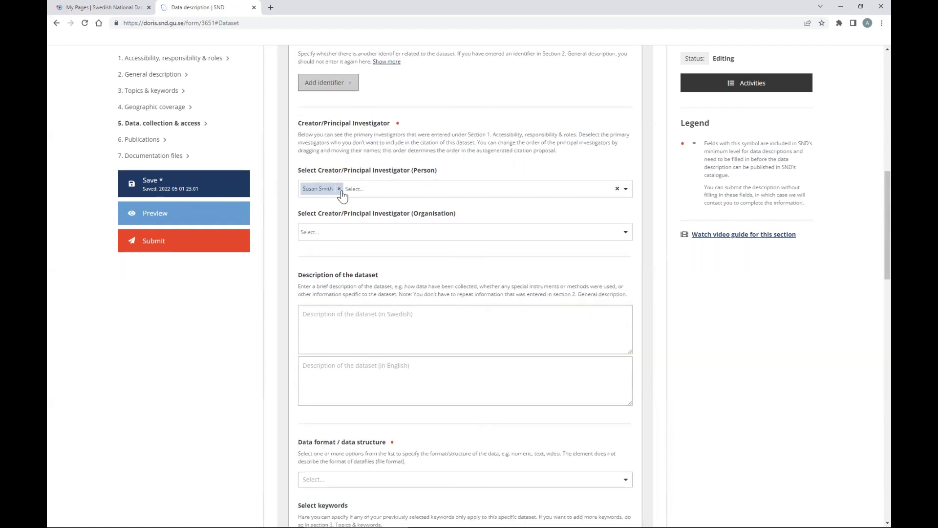
left_click(626, 190)
left_click(627, 192)
- Review the Description of the dataset fields and compare them with the data files and titles at the start of the dataset
scroll(566, 293, "down", 3)
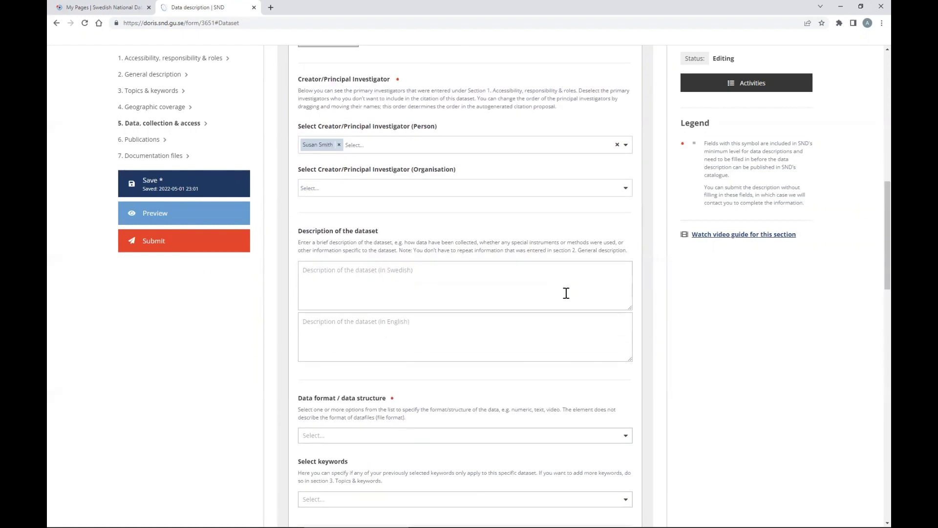
left_click(318, 184)
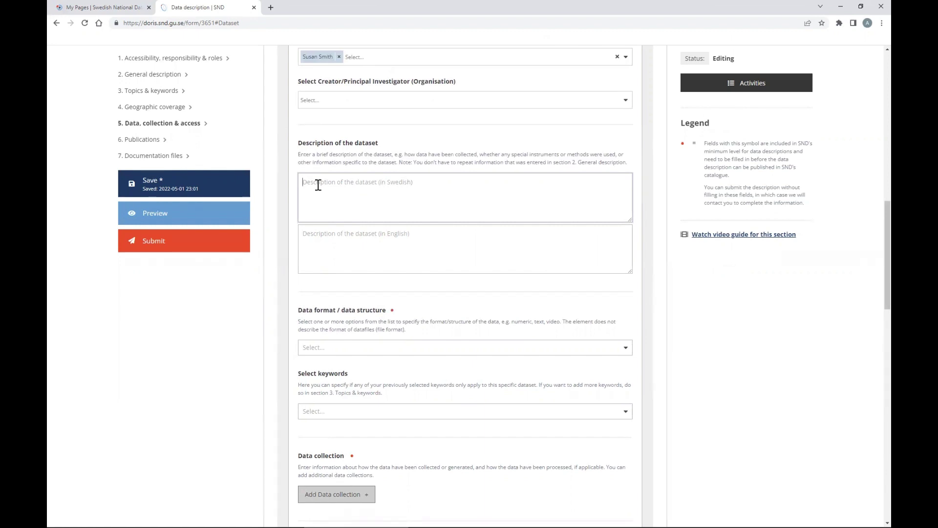
left_click(316, 190)
scroll(311, 196, "up", 1)
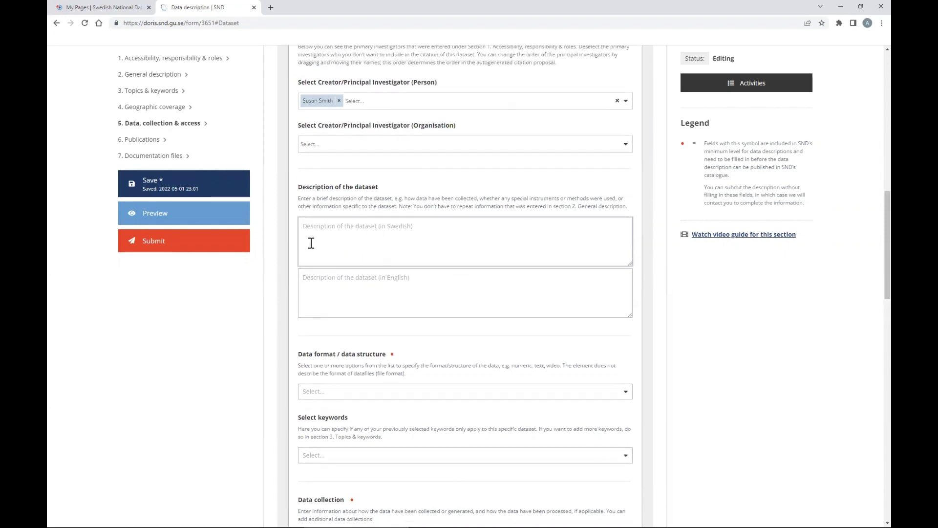
scroll(311, 243, "up", 6)
scroll(311, 243, "up", 4)
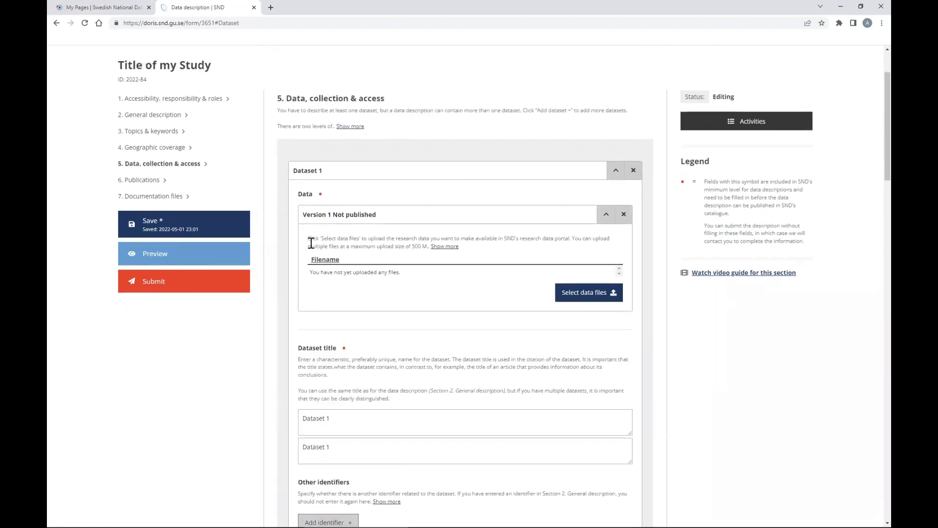
scroll(311, 243, "down", 8)
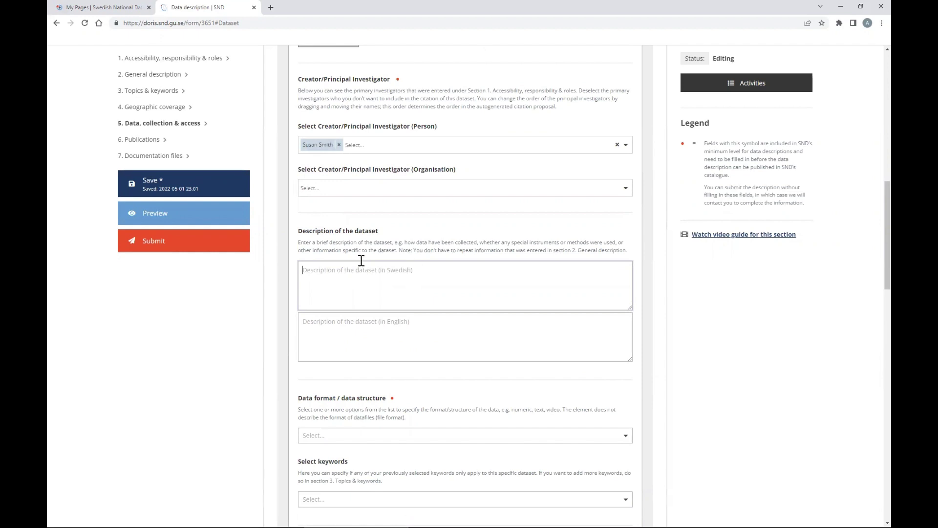
left_click_drag(299, 230, 385, 229)
scroll(367, 267, "down", 1)
left_click(340, 235)
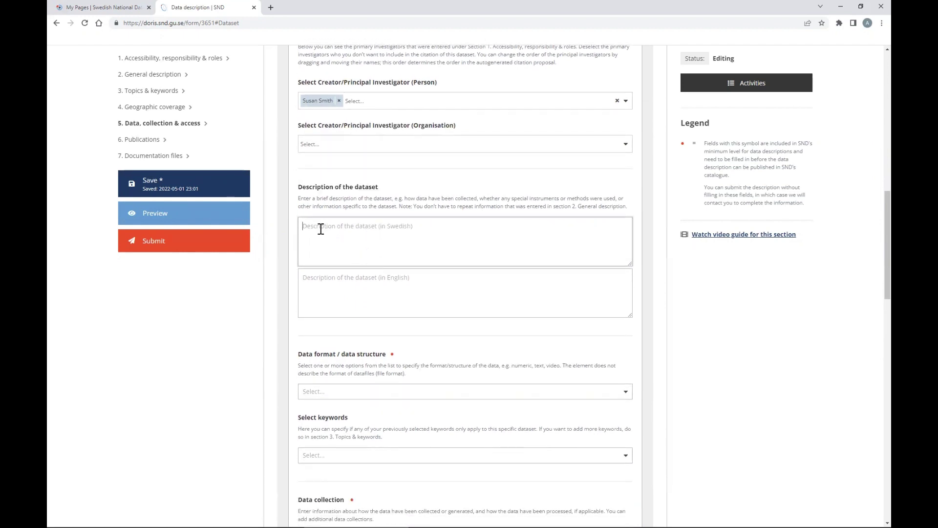
- Set the dataset's data format / data structure to Numeric and Text
scroll(318, 230, "down", 3)
scroll(337, 112, "down", 1)
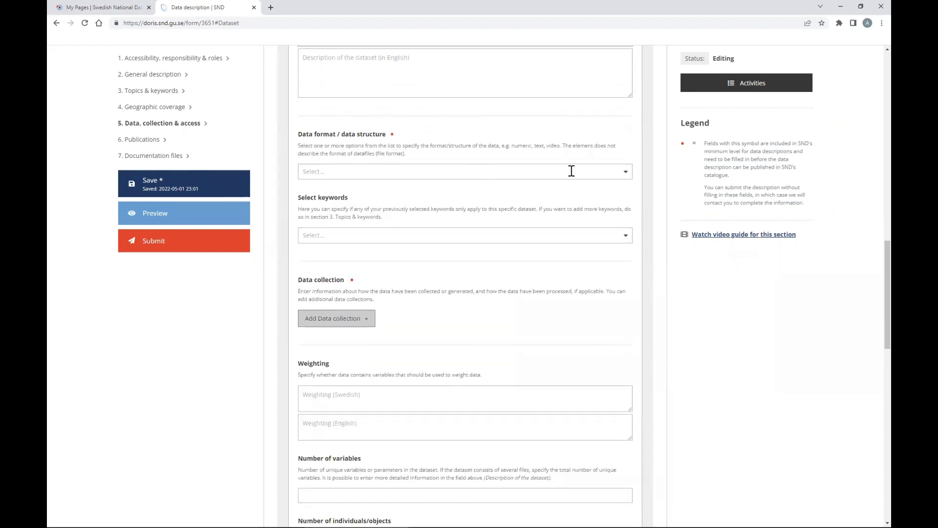
left_click(625, 174)
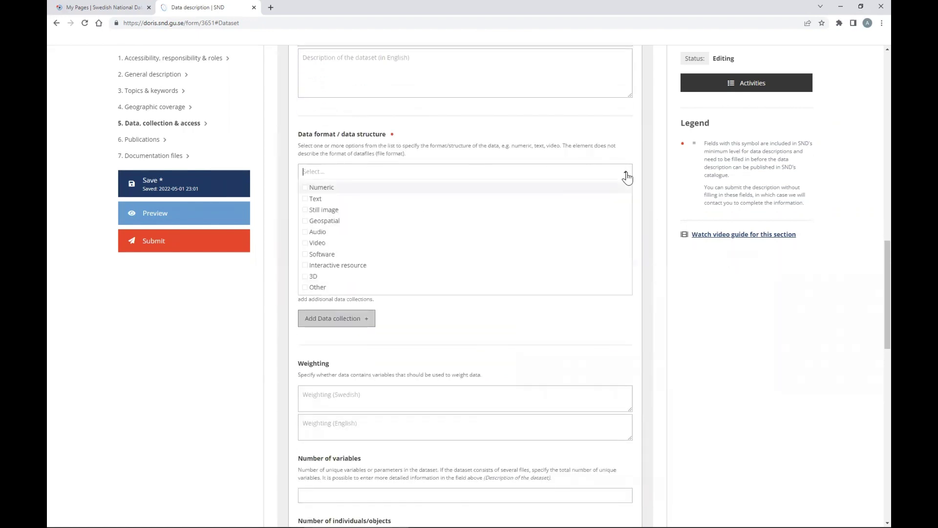
left_click(306, 188)
left_click(306, 200)
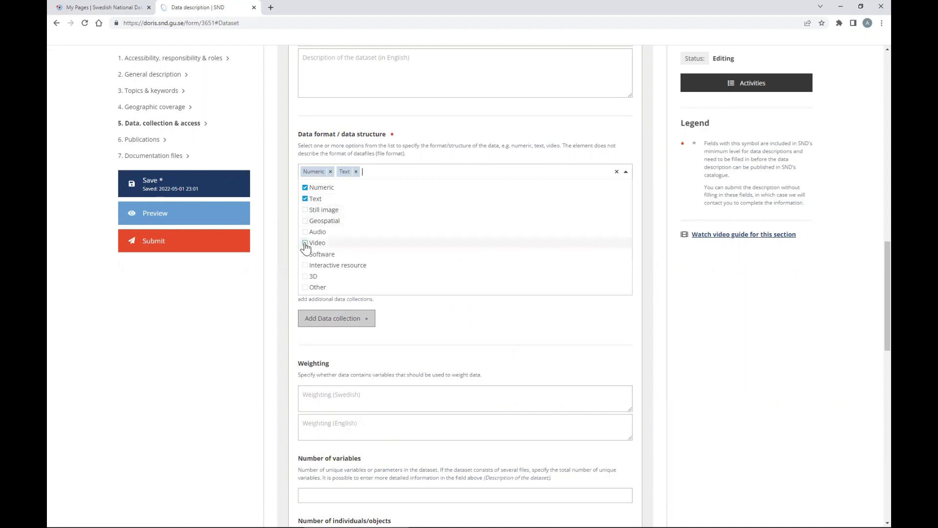
left_click(624, 172)
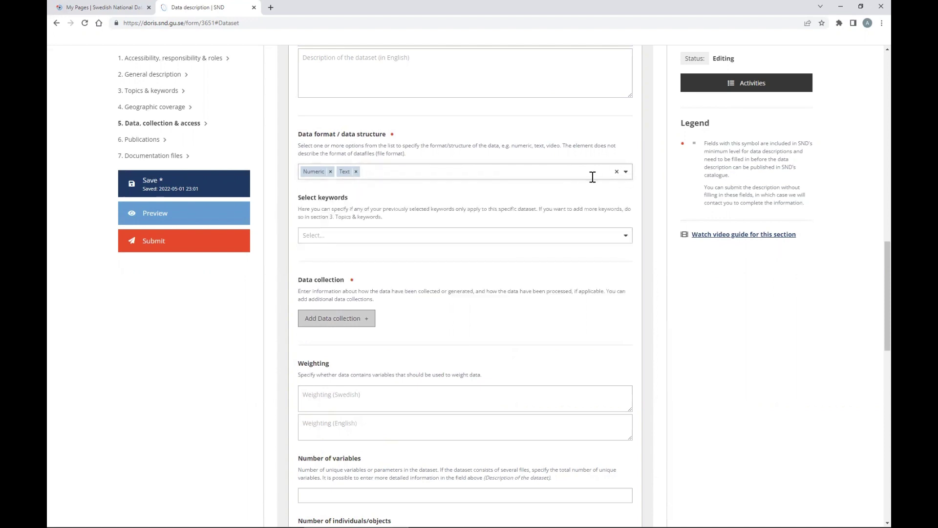
- Select the keywords natural environment, environment policy and Labour Market for the dataset
left_click(626, 238)
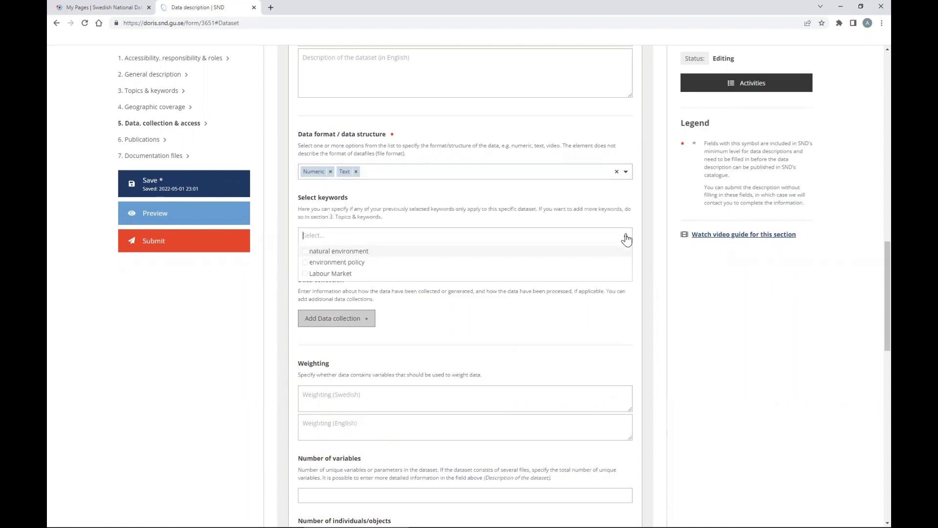
left_click(305, 251)
left_click(305, 263)
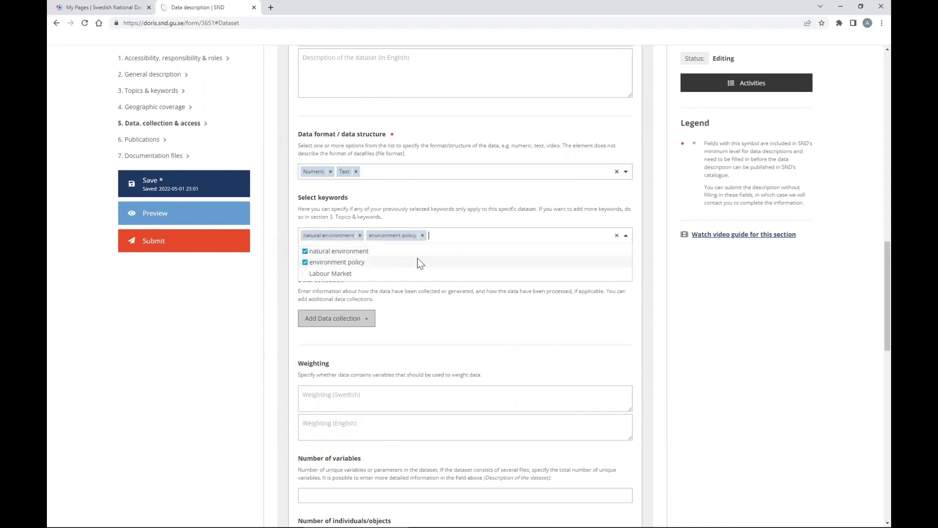
left_click(305, 274)
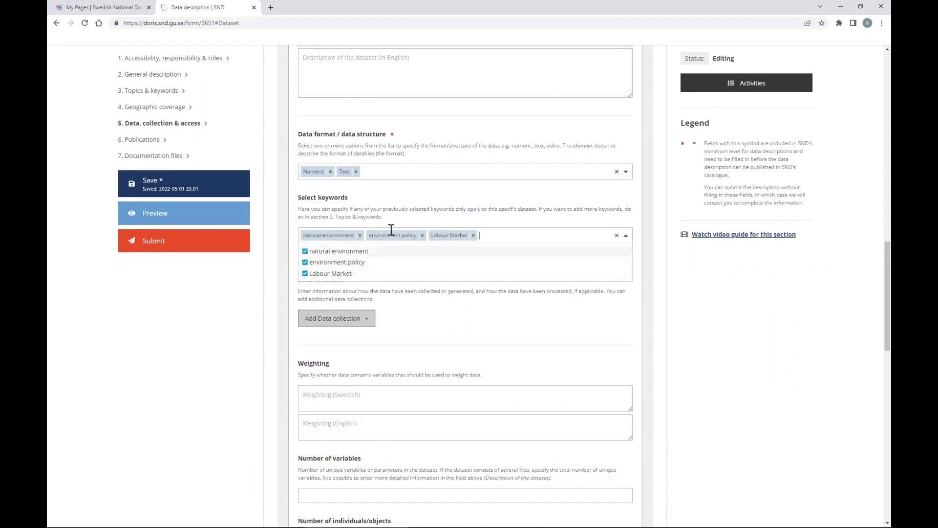
left_click(626, 237)
scroll(498, 213, "down", 3)
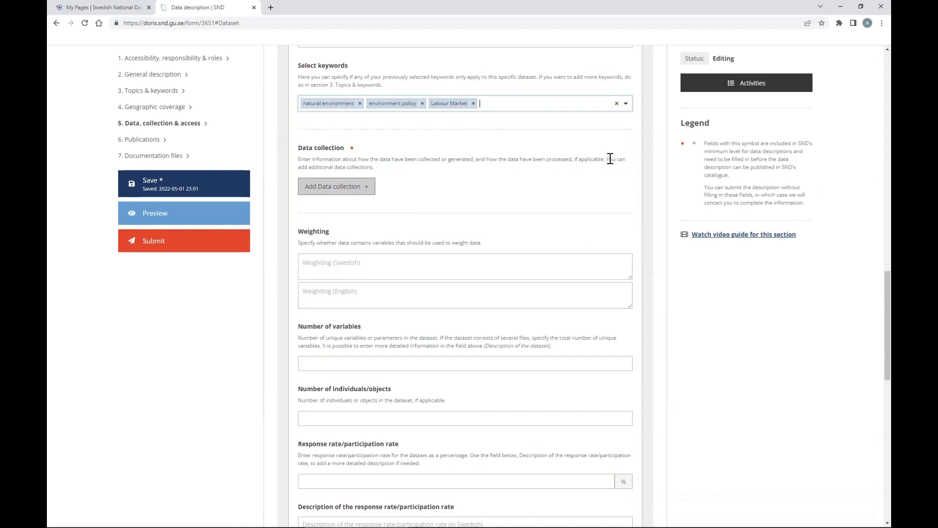
- Add a new data collection to the dataset and examine the options offered for its mode of data collection
left_click(342, 186)
scroll(476, 180, "down", 1)
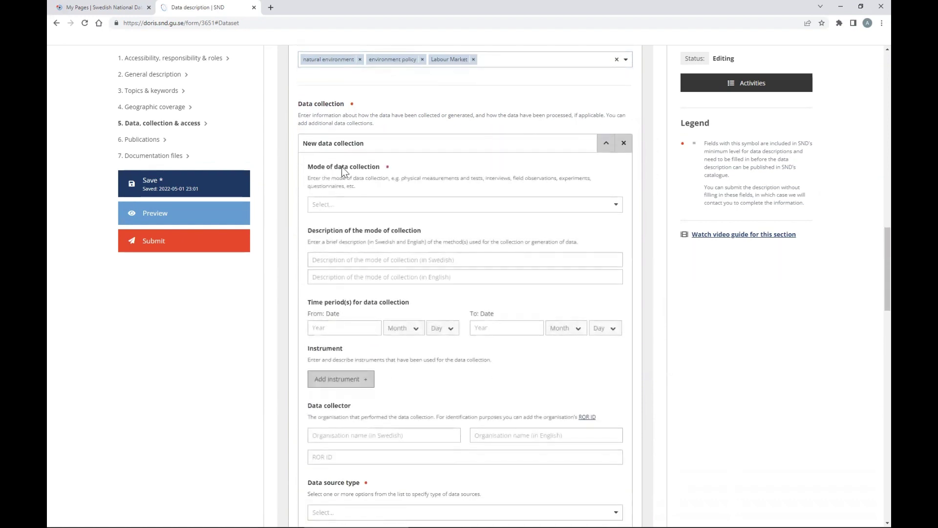
scroll(343, 171, "down", 2)
left_click(614, 117)
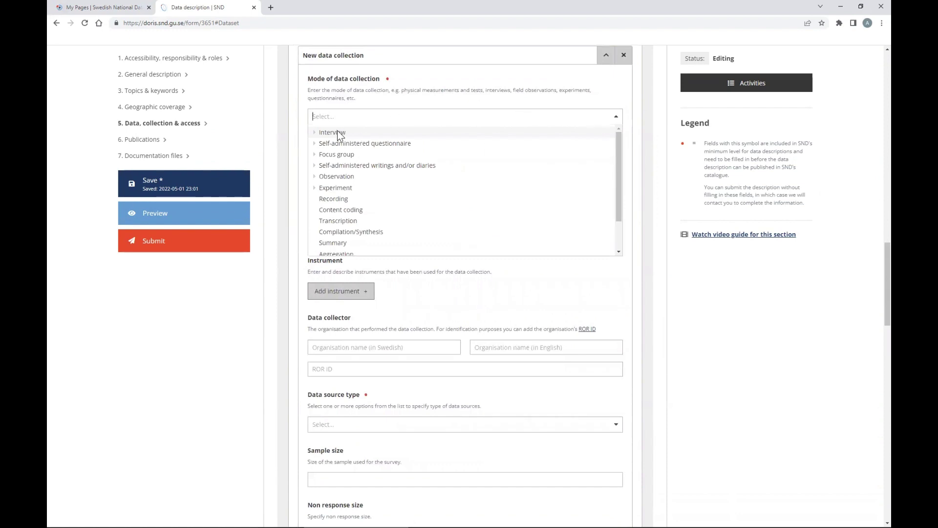
left_click(314, 133)
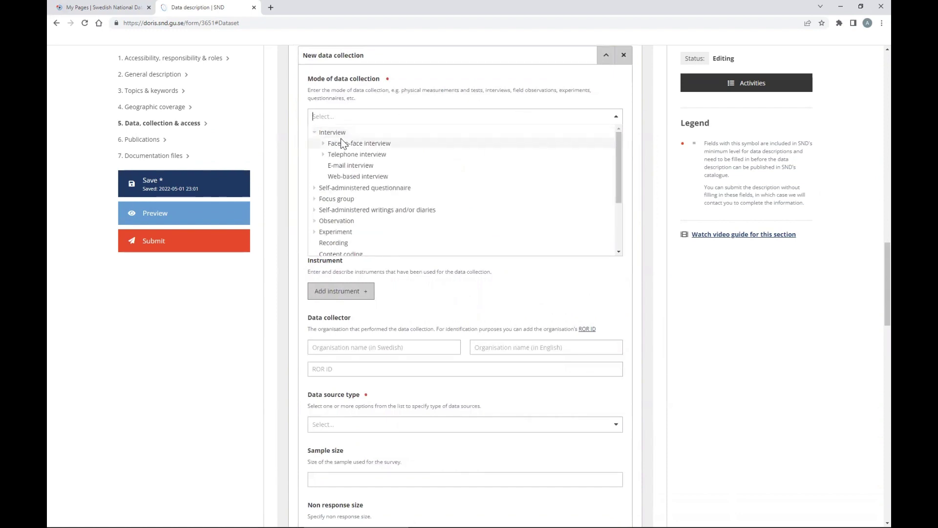
left_click(314, 133)
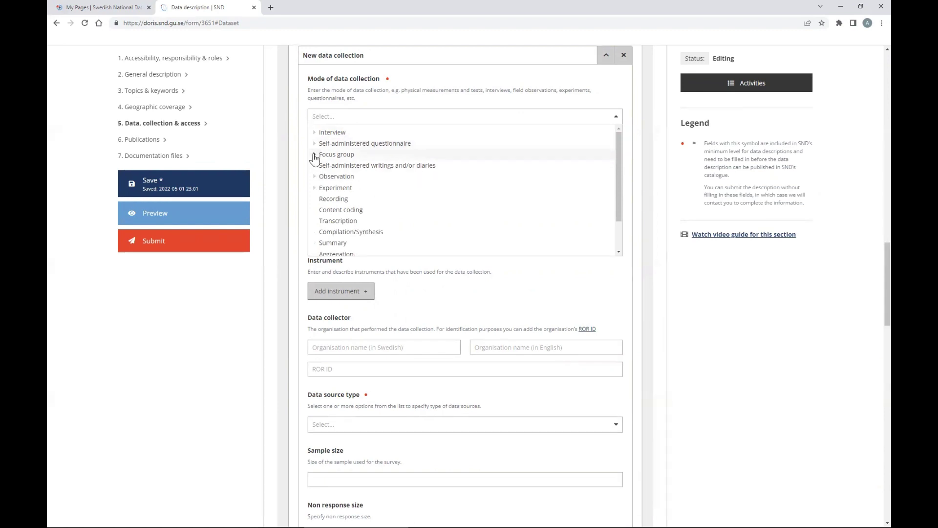
left_click(314, 155)
left_click(314, 155)
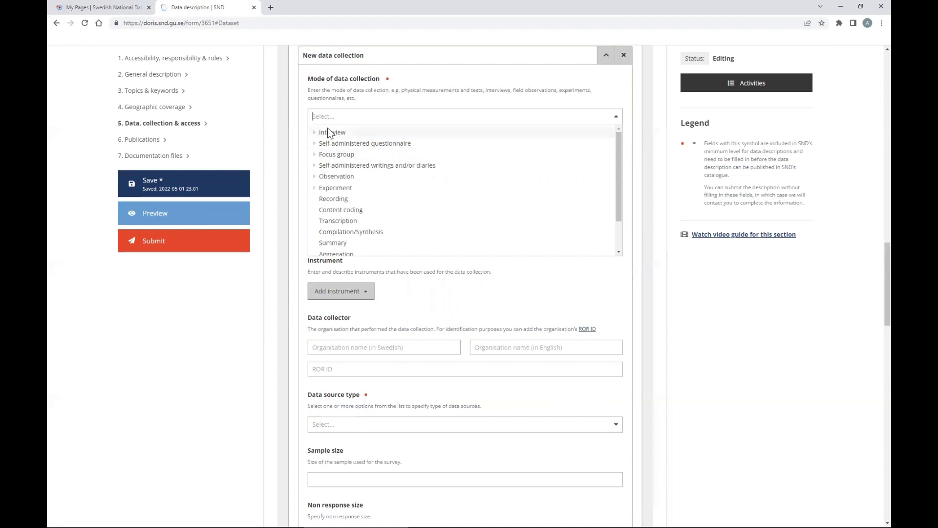
- Set the mode of data collection to Telephone interview, a subtype of Interview
left_click(327, 132)
left_click(551, 116)
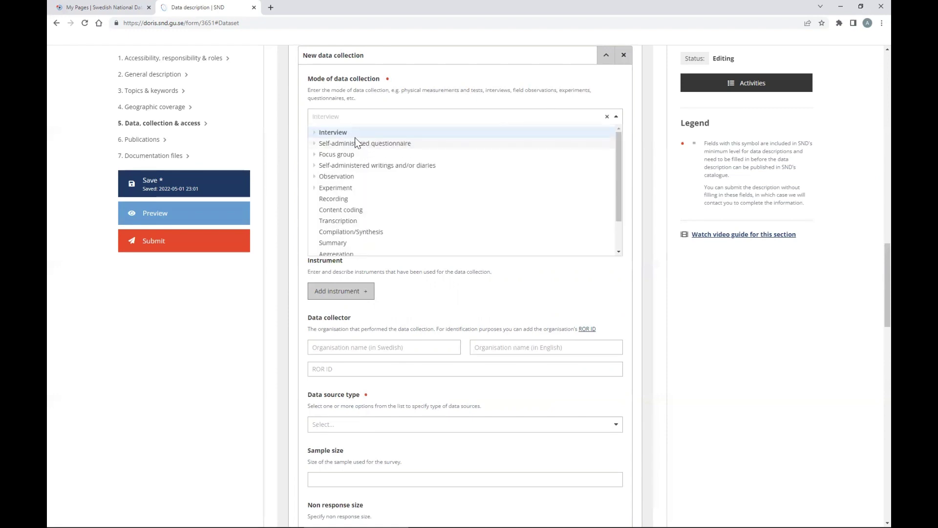
left_click(315, 132)
left_click(356, 154)
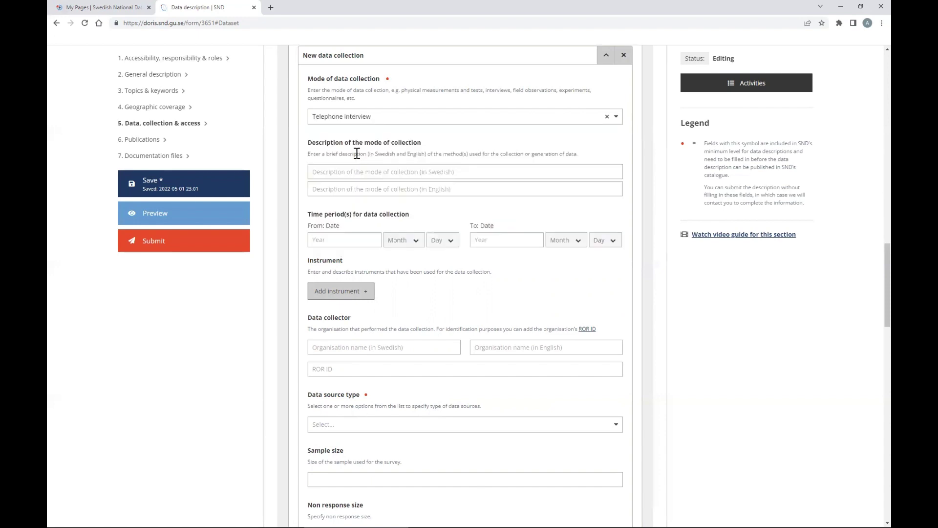
- Set the mode of data collection to Face-to-face interview
left_click(616, 117)
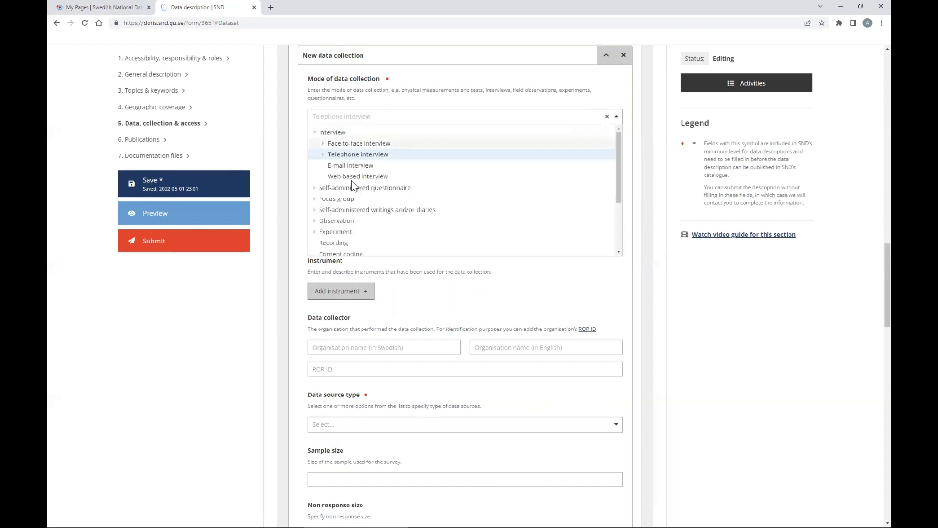
left_click(322, 197)
left_click(606, 121)
left_click(404, 142)
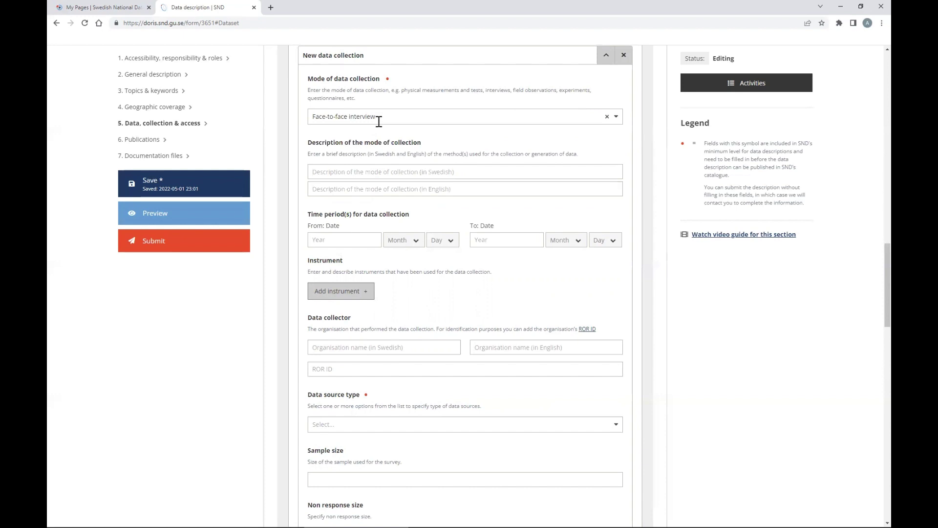
- Enter the English description of the mode of collection: "Data were collected using method X in regions F. Data was acquired with tablets, etc etc."
left_click_drag(308, 144, 423, 143)
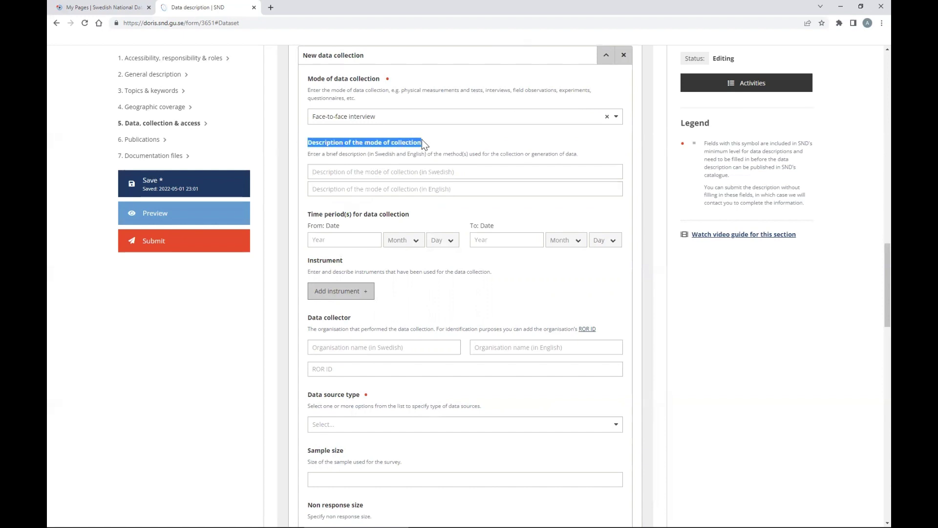
left_click(380, 172)
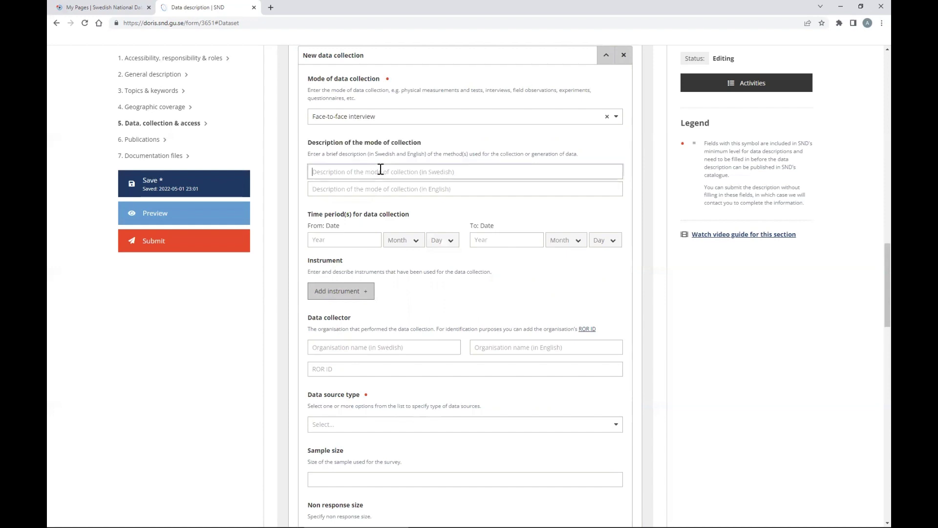
left_click(364, 191)
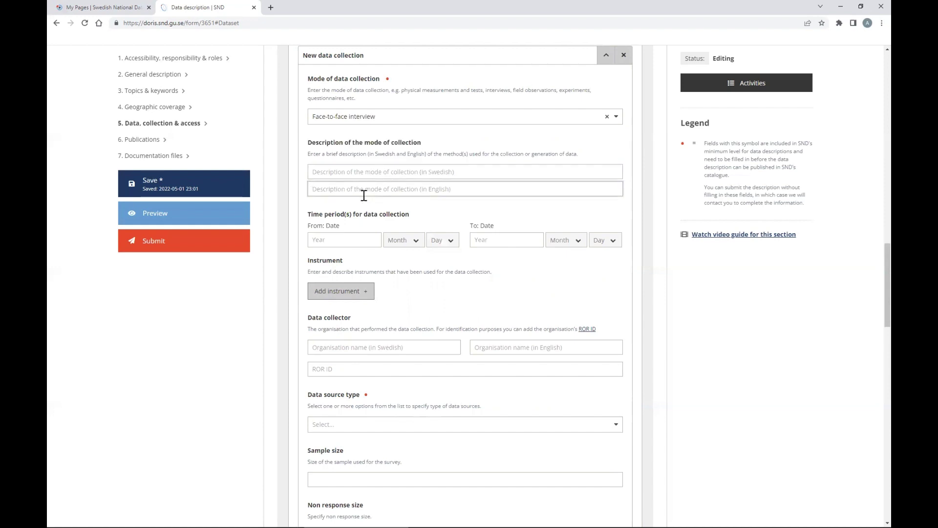
type("D")
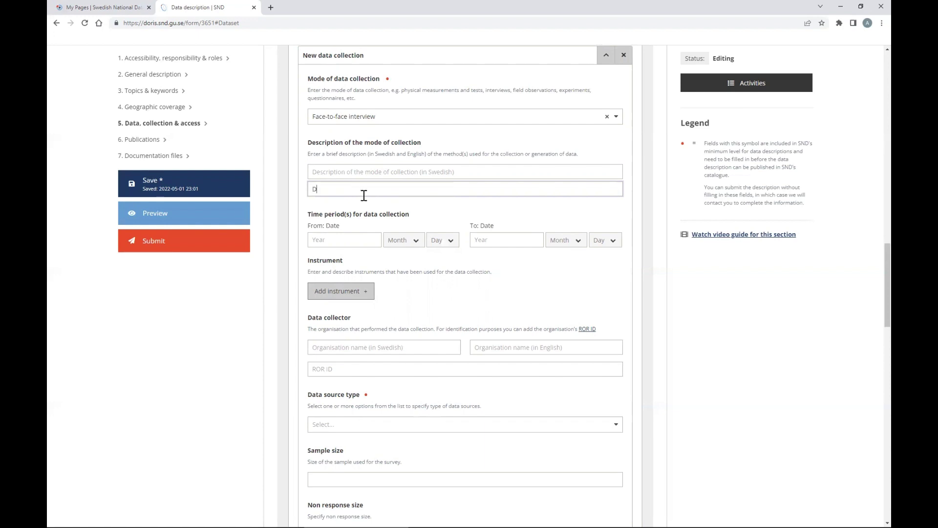
type("ata were collected using method X in regions ")
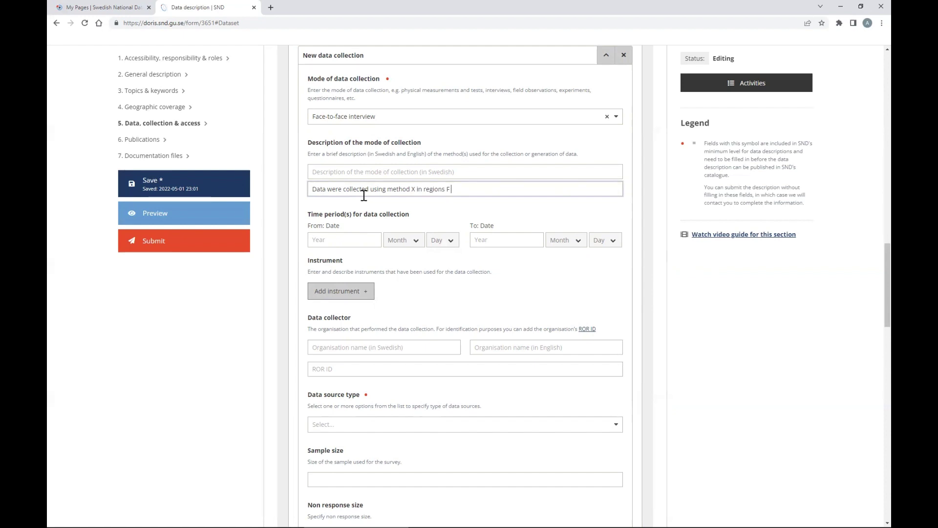
type("F etc.")
left_click_drag(451, 189, 473, 189)
key("BackSpace")
type(". Data was acq")
key("BackSpace")
type("cquired with tablets. etc et")
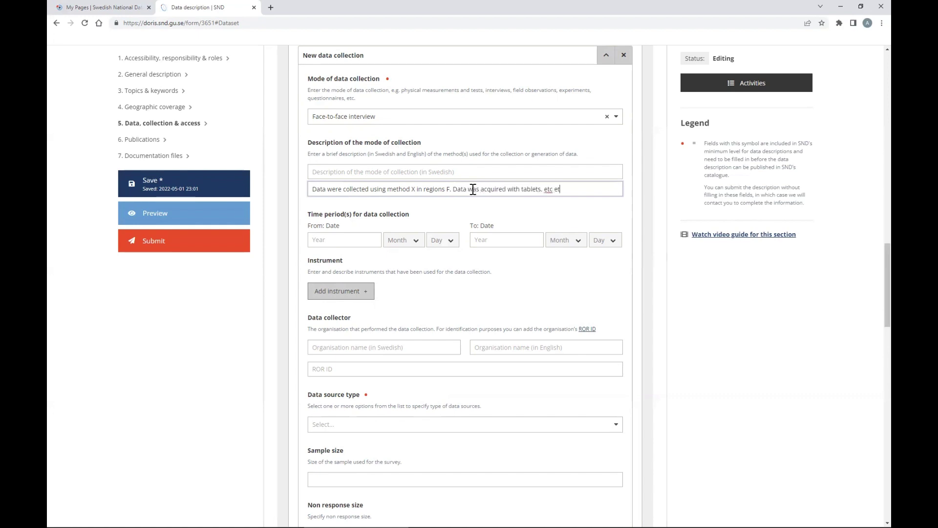
type("c.")
- Add an instrument of type Technical instrument(s) to the data collection and collapse its entry
left_click(335, 239)
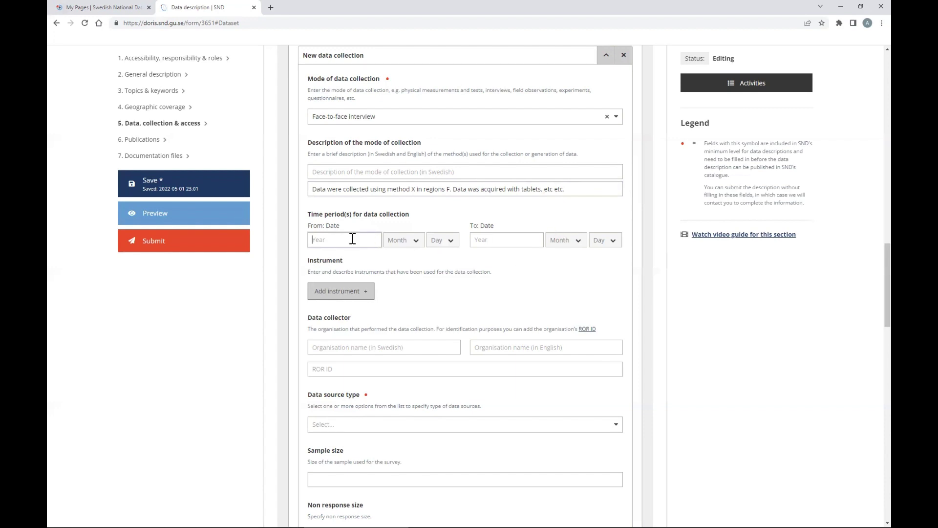
scroll(476, 284, "down", 2)
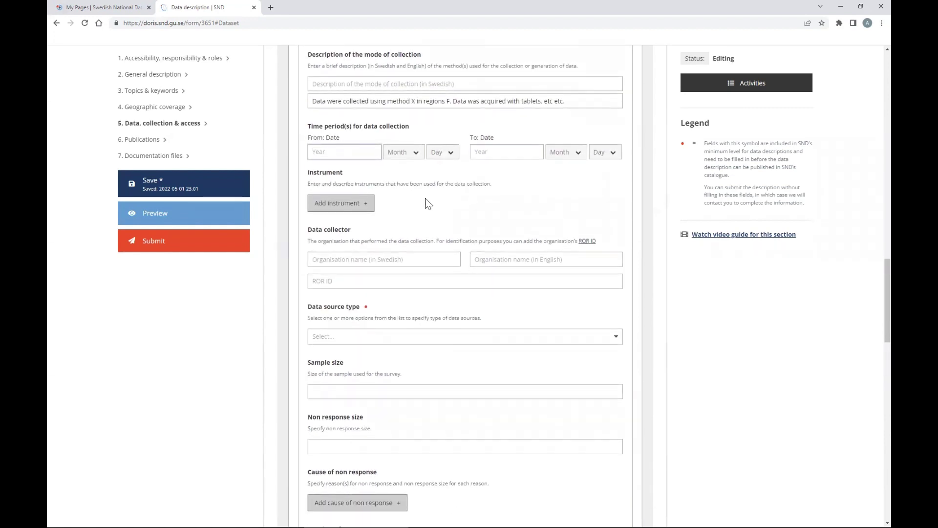
left_click(366, 203)
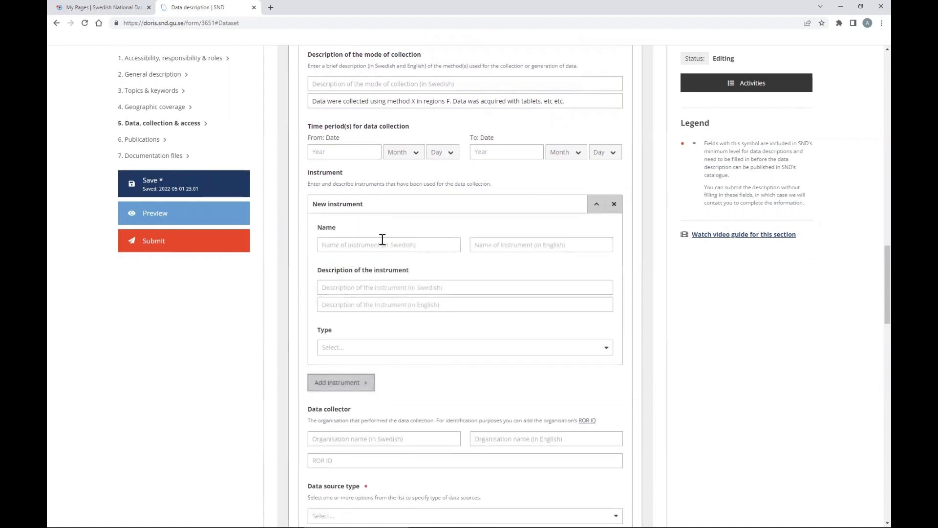
left_click(606, 347)
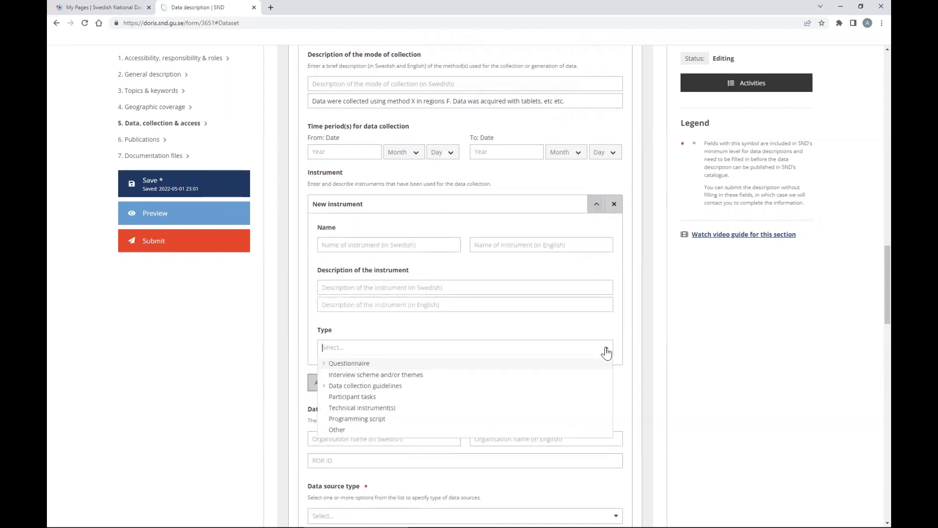
left_click(347, 408)
left_click(596, 204)
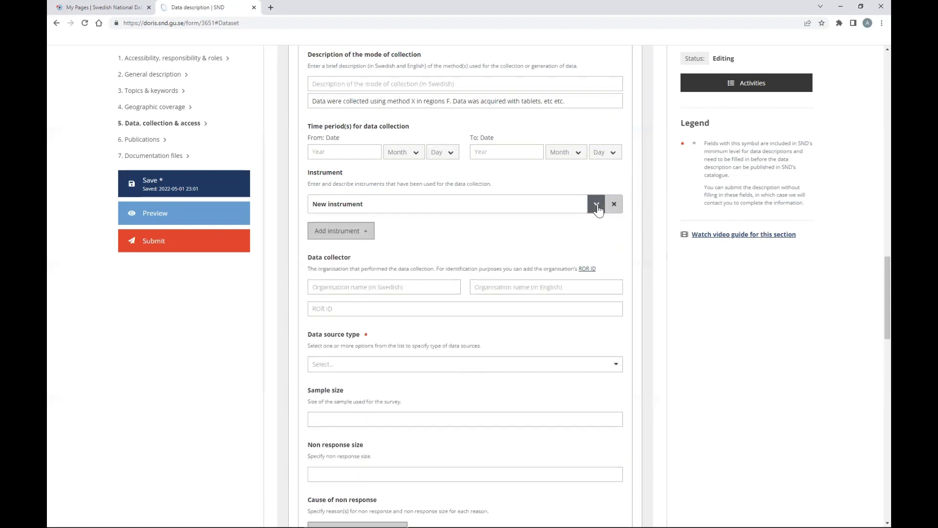
- Review the Data collector fields and examine the available data source types, including the subtypes of Research data
scroll(425, 147, "down", 2)
scroll(425, 134, "down", 1)
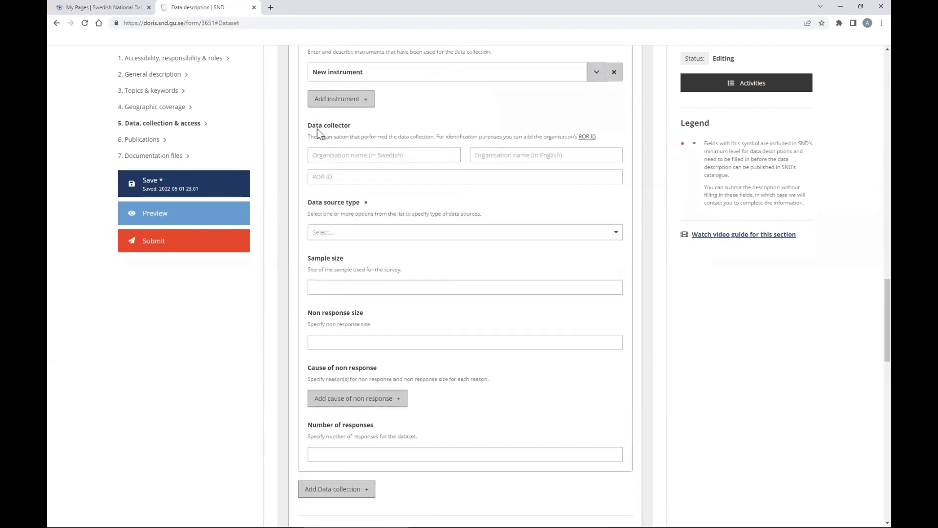
left_click_drag(308, 137, 433, 142)
left_click(396, 155)
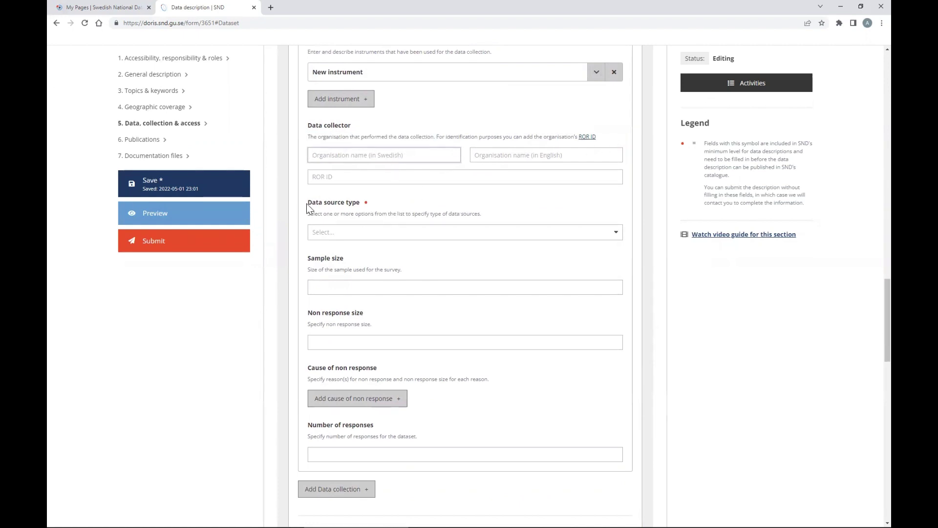
scroll(613, 176, "down", 1)
left_click(616, 189)
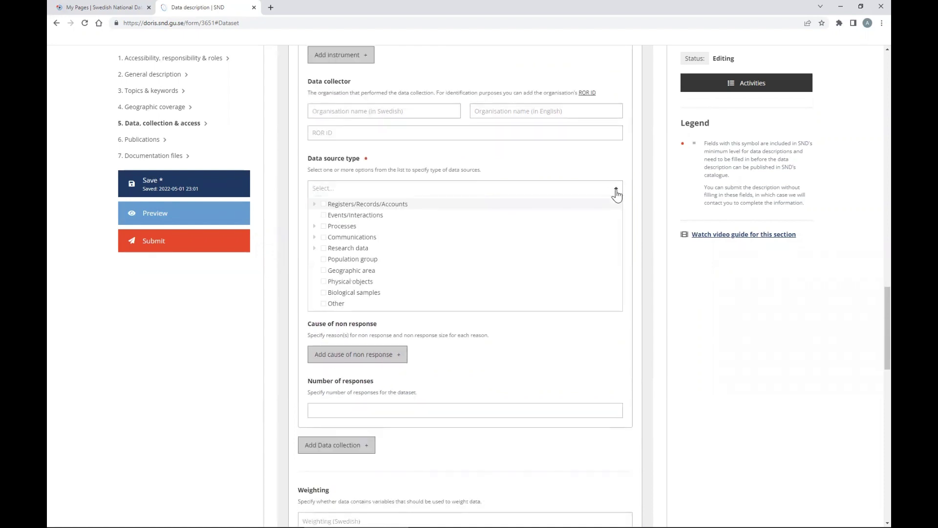
left_click(314, 248)
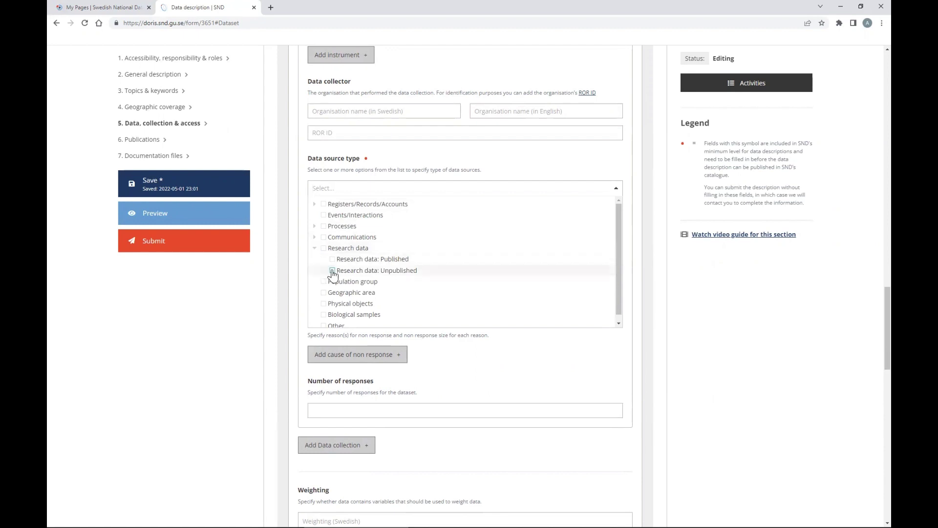
left_click(315, 248)
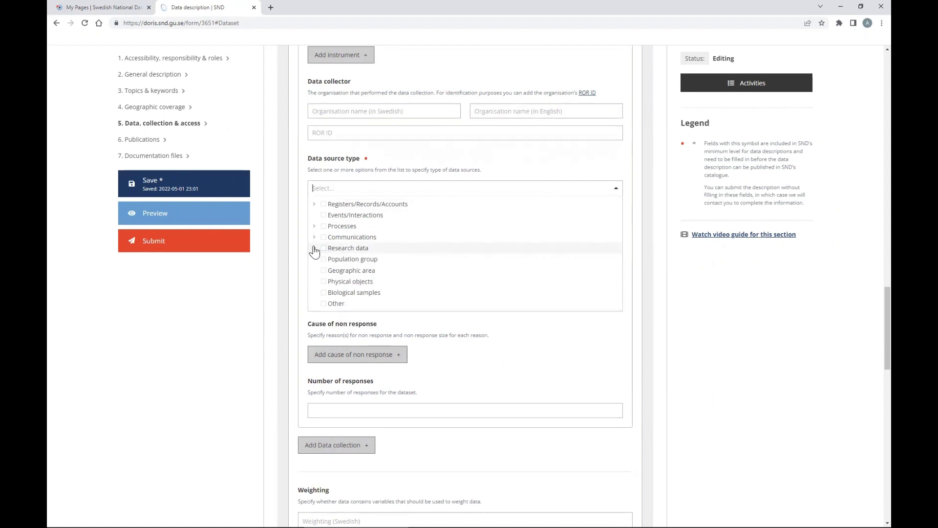
- Select Registers/Records/Accounts: Personal, Events/Interactions and Population group as the data source types
left_click(314, 204)
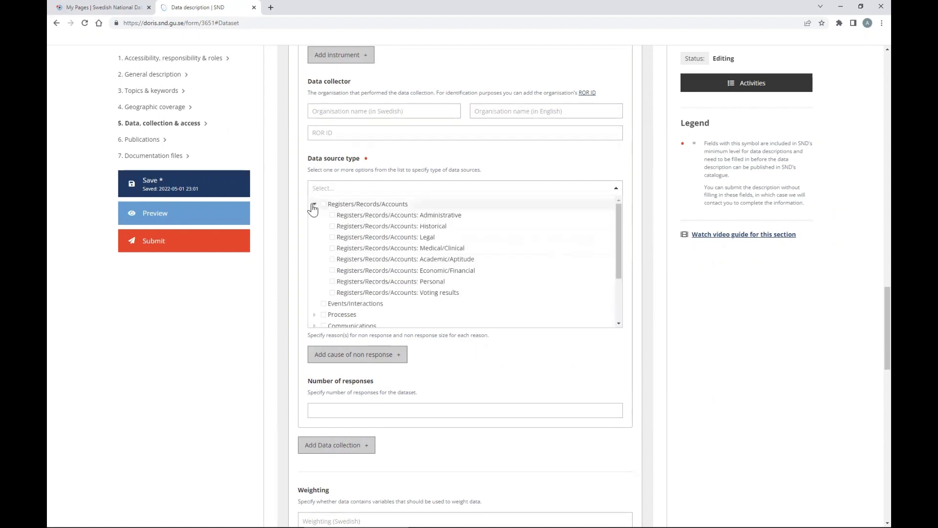
left_click(332, 282)
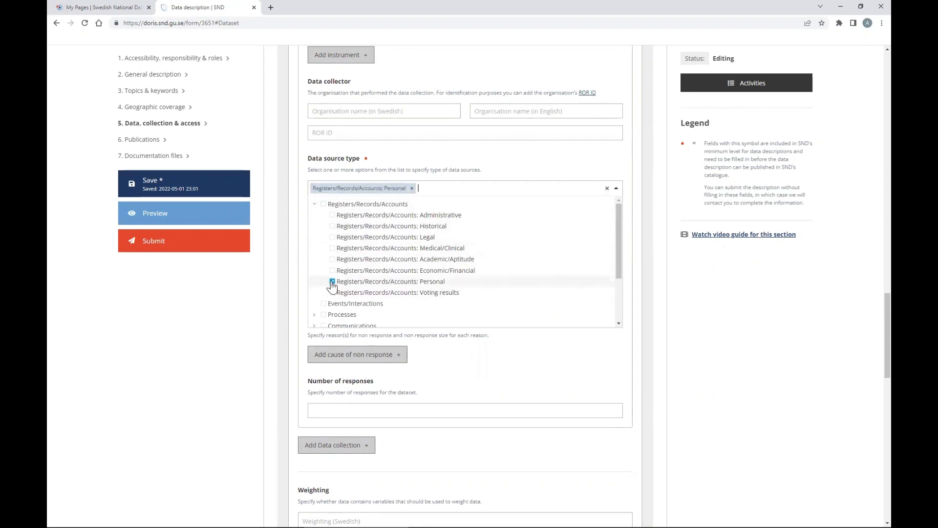
scroll(330, 263, "down", 3)
left_click(324, 231)
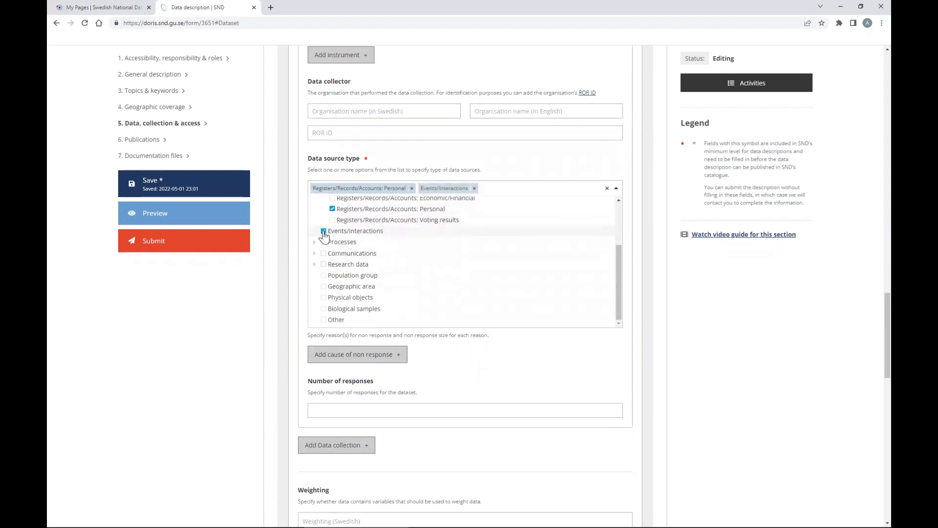
left_click(314, 264)
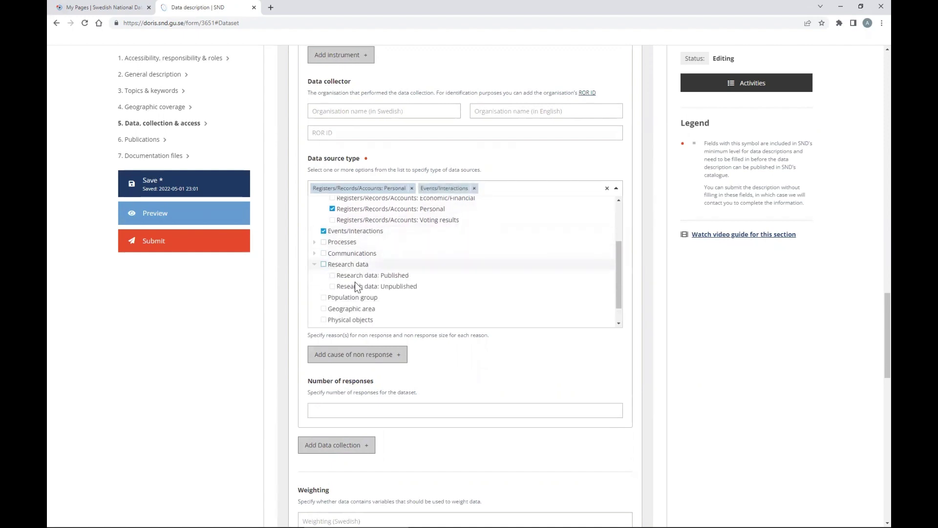
left_click(324, 297)
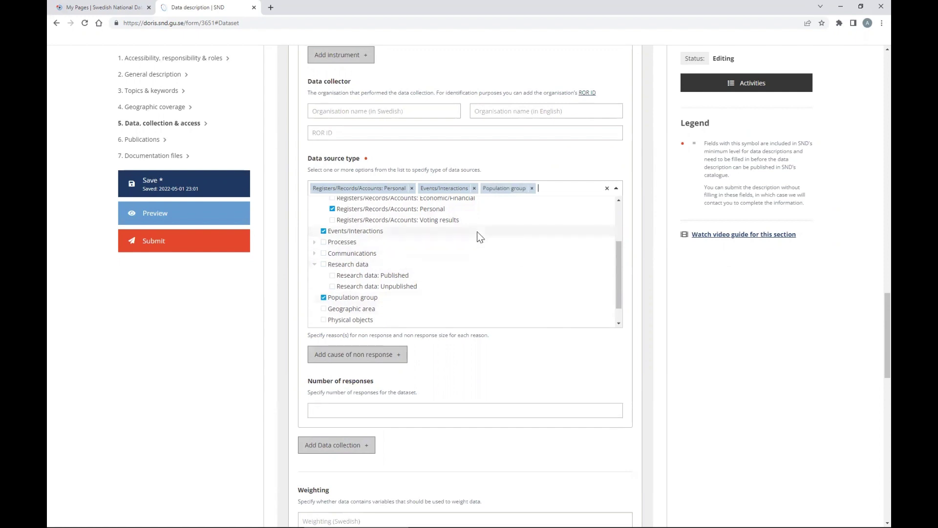
- Remove Population group and Registers/Records/Accounts: Personal from the data source types, and select Population group again
left_click(532, 189)
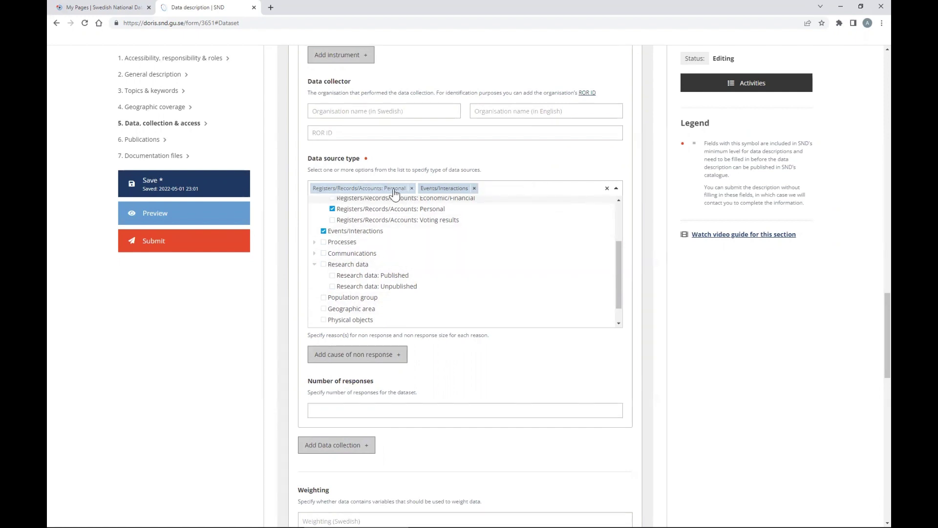
left_click(411, 188)
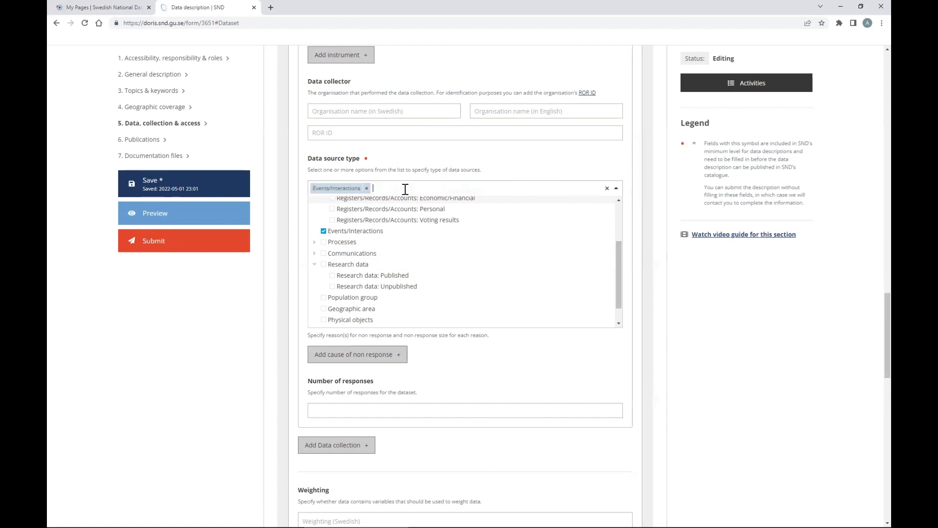
left_click(325, 298)
scroll(623, 201, "down", 2)
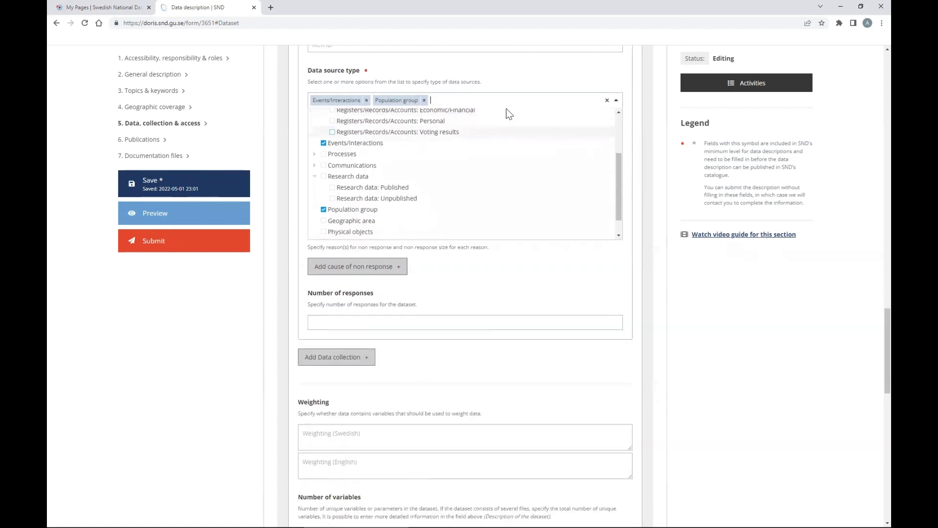
scroll(440, 127, "up", 3)
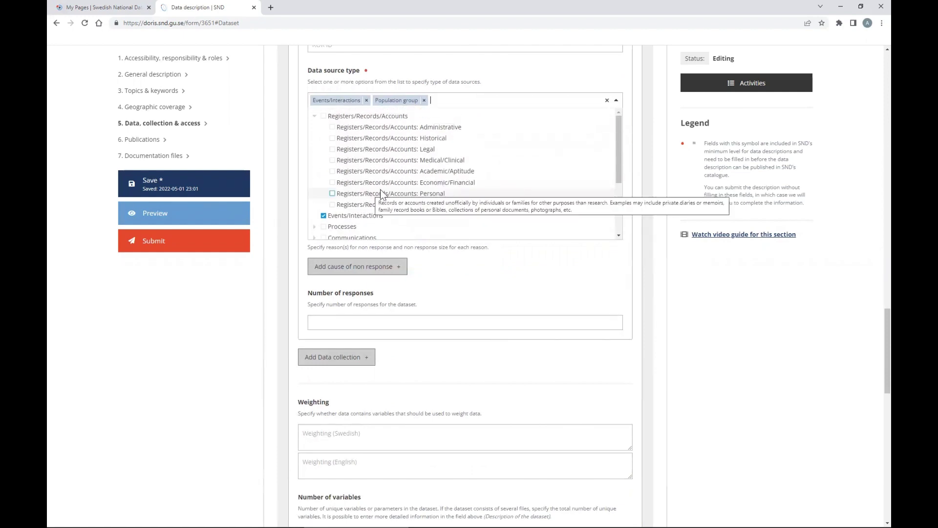
scroll(634, 274, "up", 4)
scroll(634, 273, "down", 3)
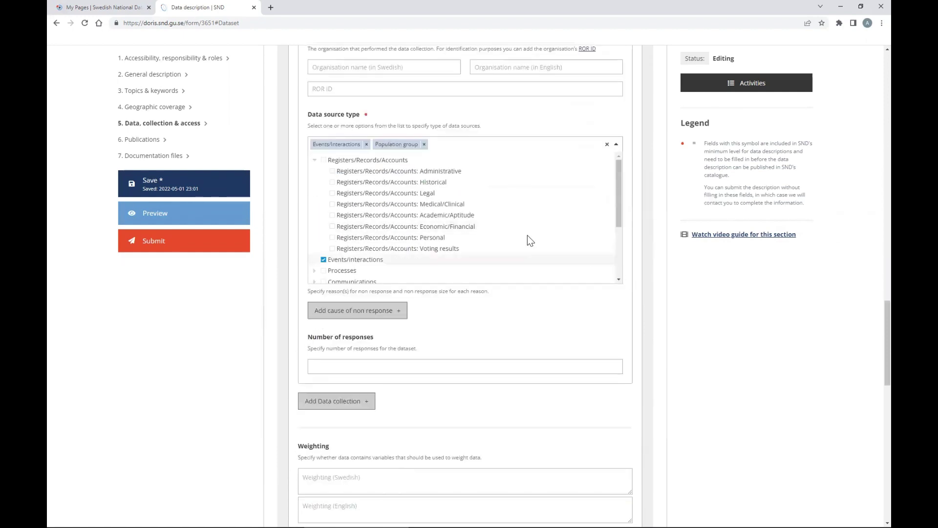
- Finish viewing the data source types and set the sample size to 900 and the non response size to 34
scroll(489, 225, "down", 3)
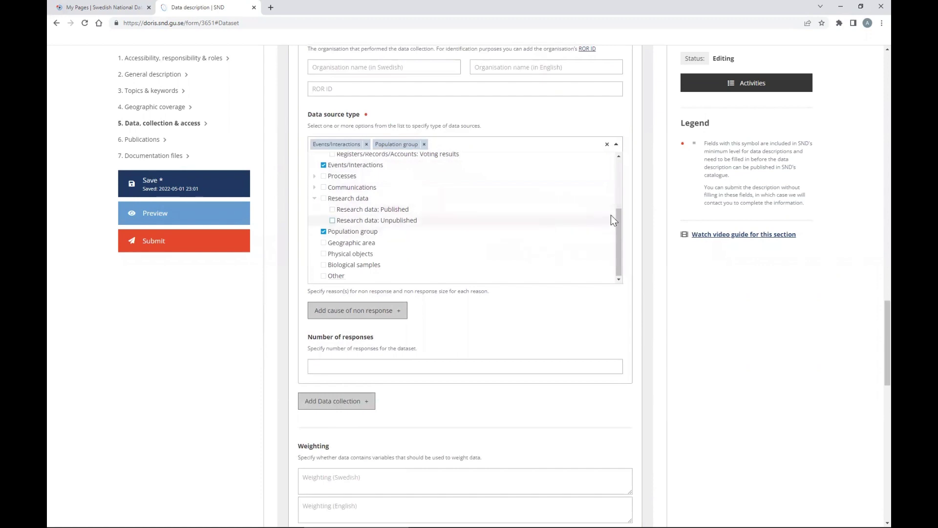
scroll(627, 230, "down", 1)
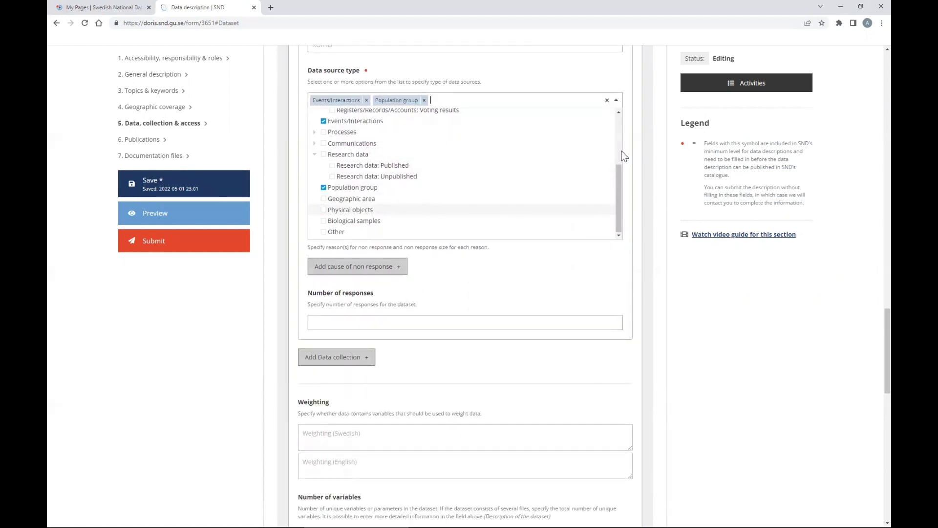
left_click(482, 251)
scroll(560, 216, "down", 2)
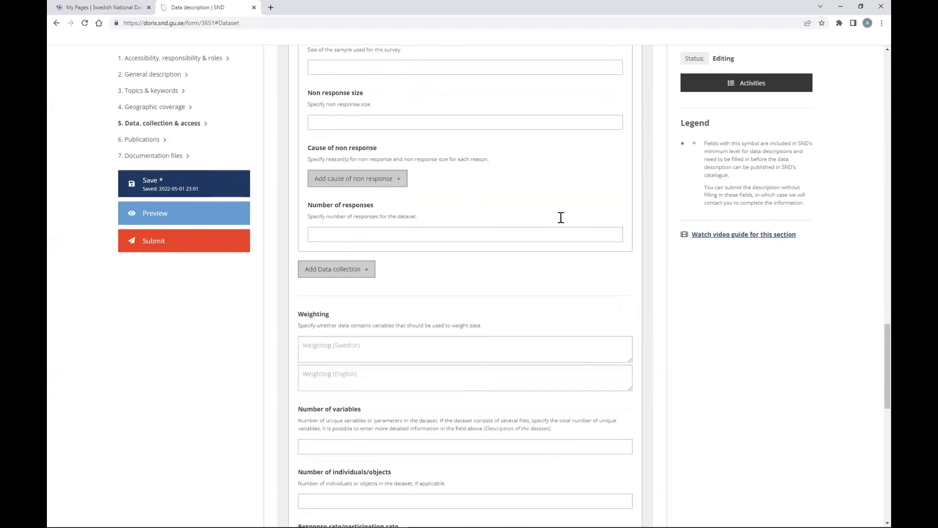
scroll(316, 127, "up", 2)
left_click(314, 156)
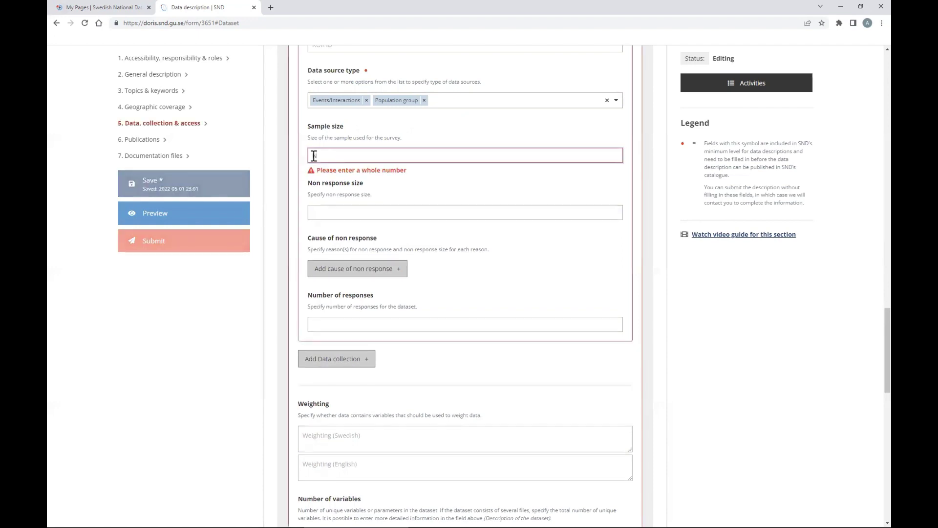
type("100")
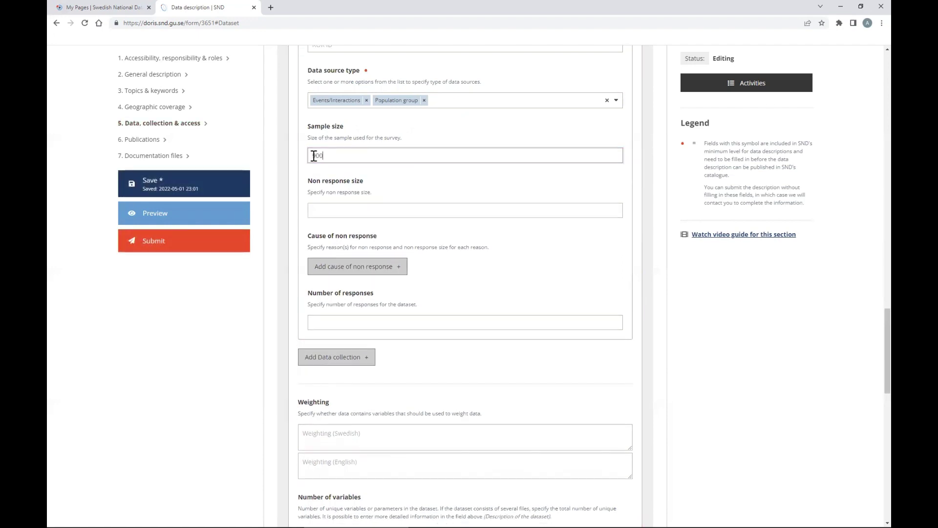
left_click(366, 206)
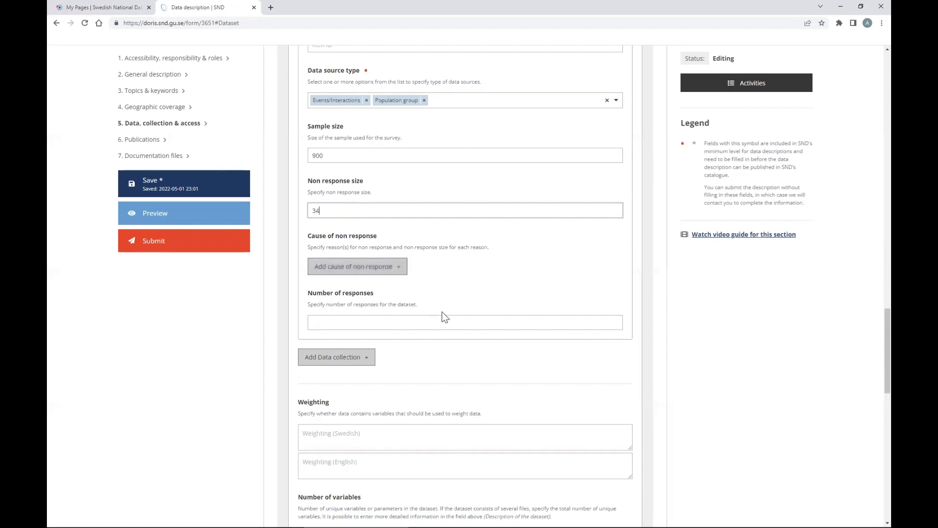
left_click(365, 323)
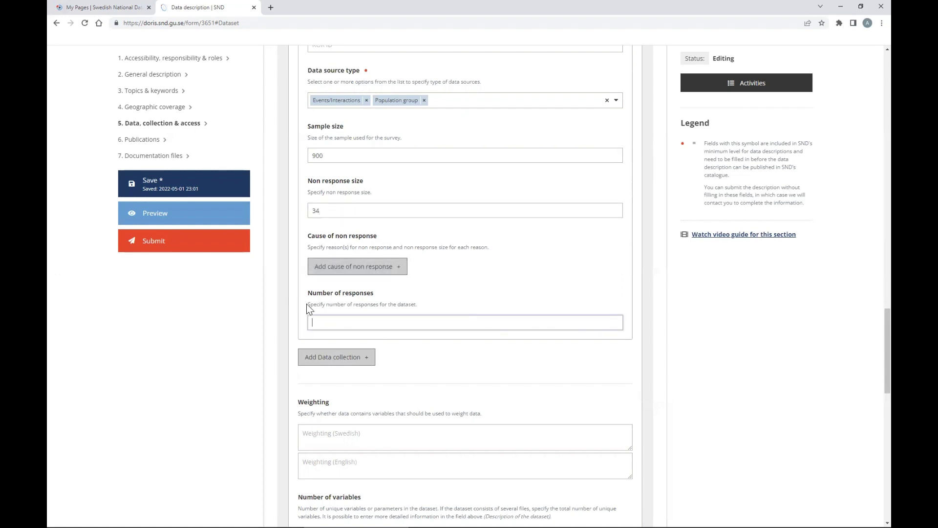
- Set the dataset's number of variables to 120 and its number of individuals/objects to 900
scroll(562, 262, "down", 4)
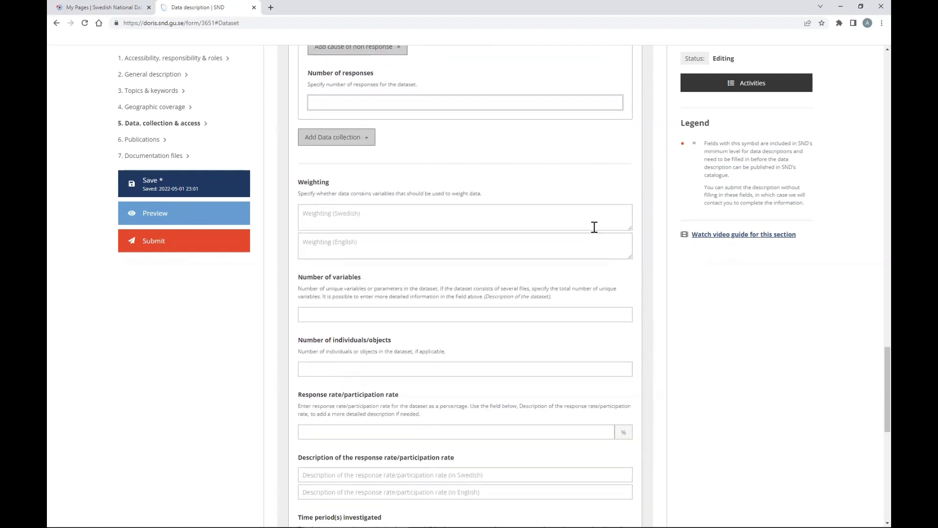
scroll(592, 224, "down", 3)
scroll(595, 227, "up", 3)
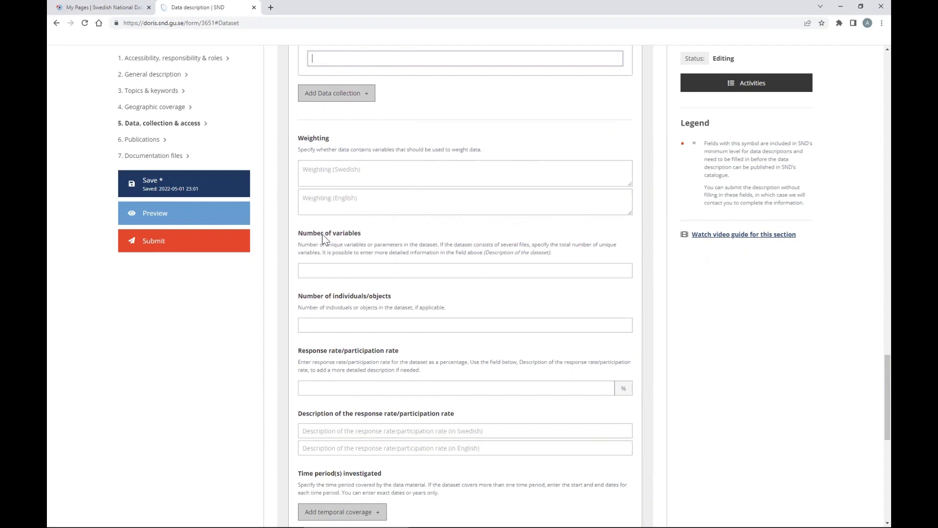
left_click(315, 266)
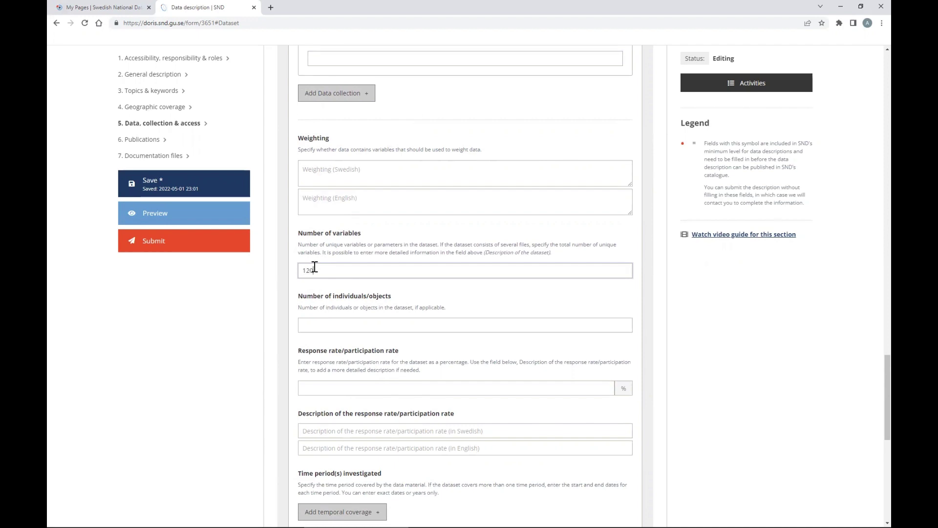
left_click(320, 325)
scroll(501, 270, "down", 1)
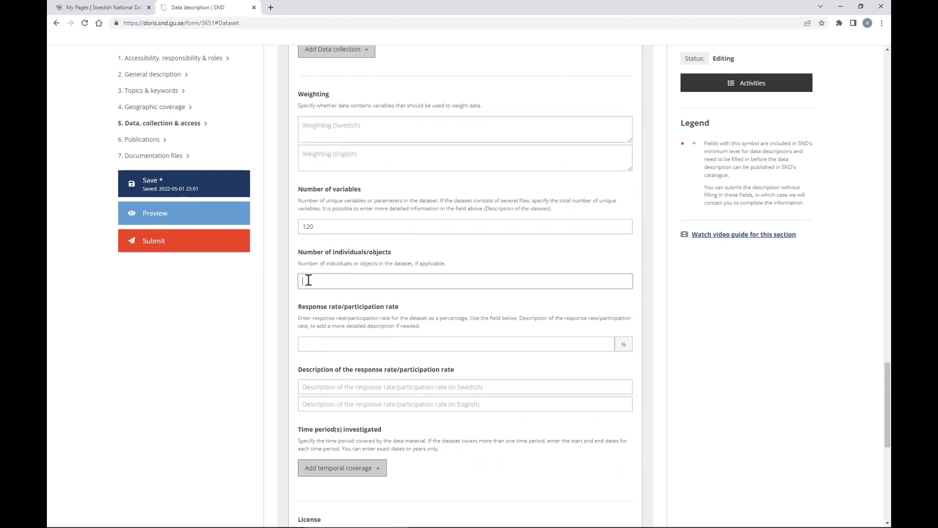
type("900")
scroll(397, 293, "down", 2)
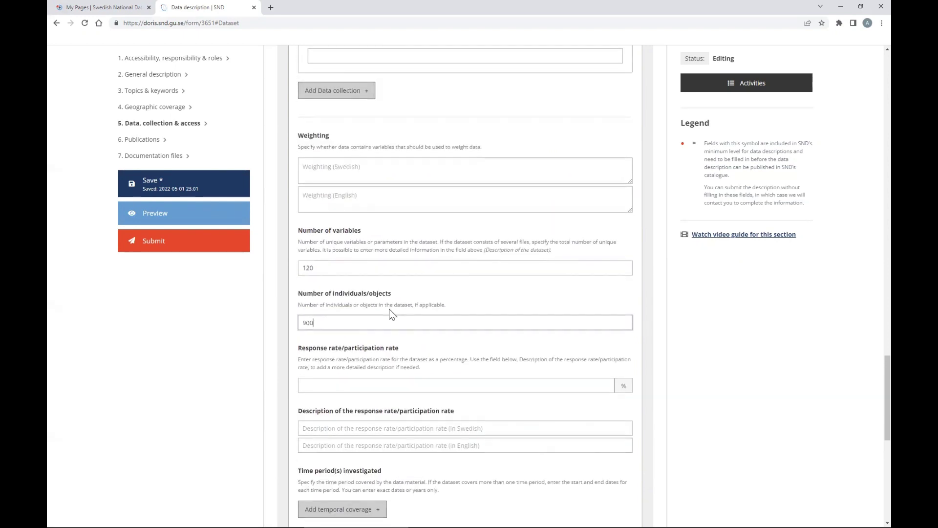
- Set the response rate/participation rate to 94 %, and save the section to continue to Publications
left_click(338, 256)
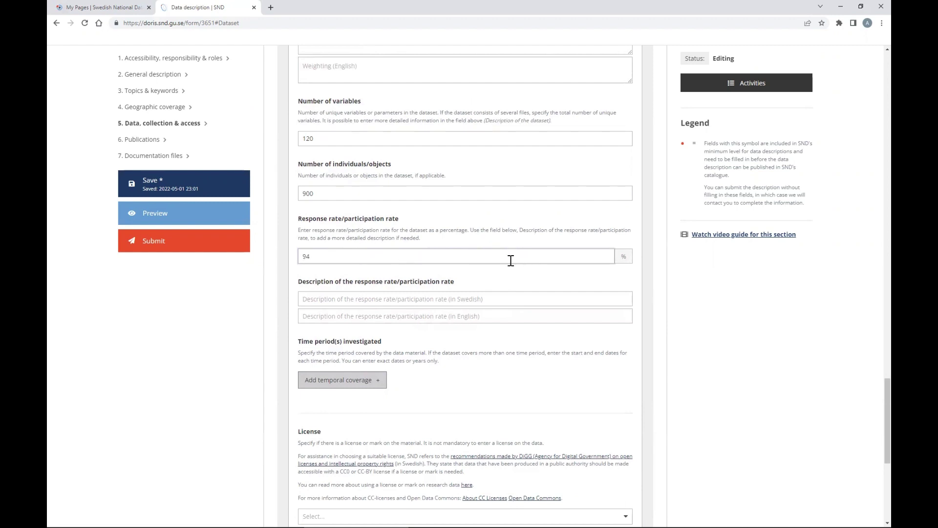
scroll(509, 275, "down", 3)
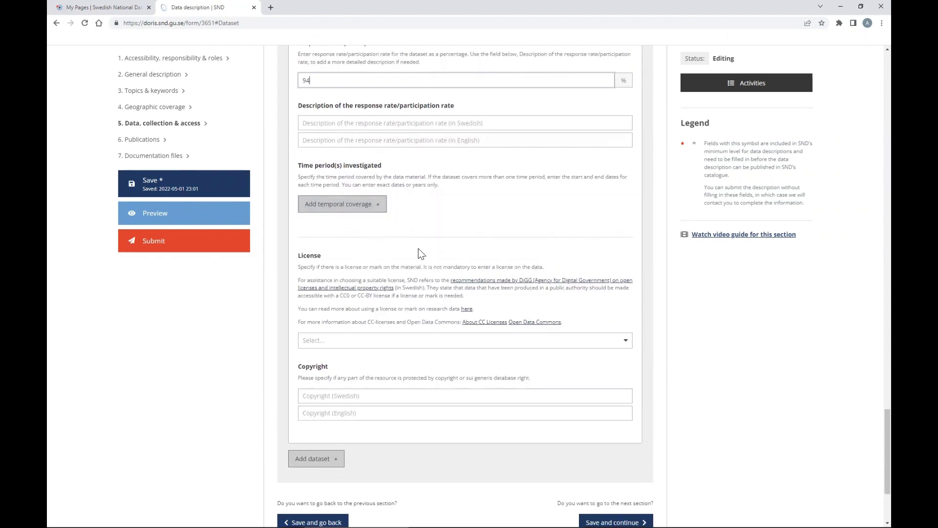
scroll(418, 249, "up", 3)
scroll(433, 308, "down", 4)
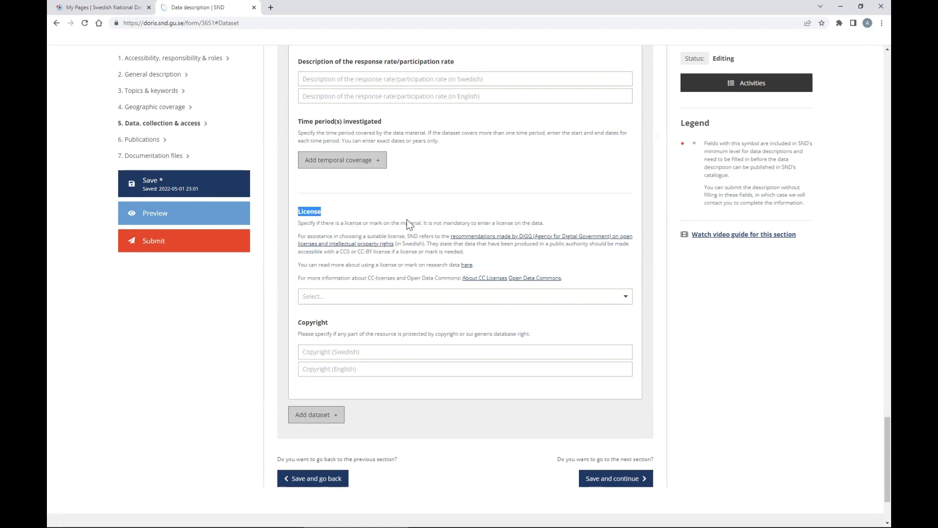
left_click(620, 480)
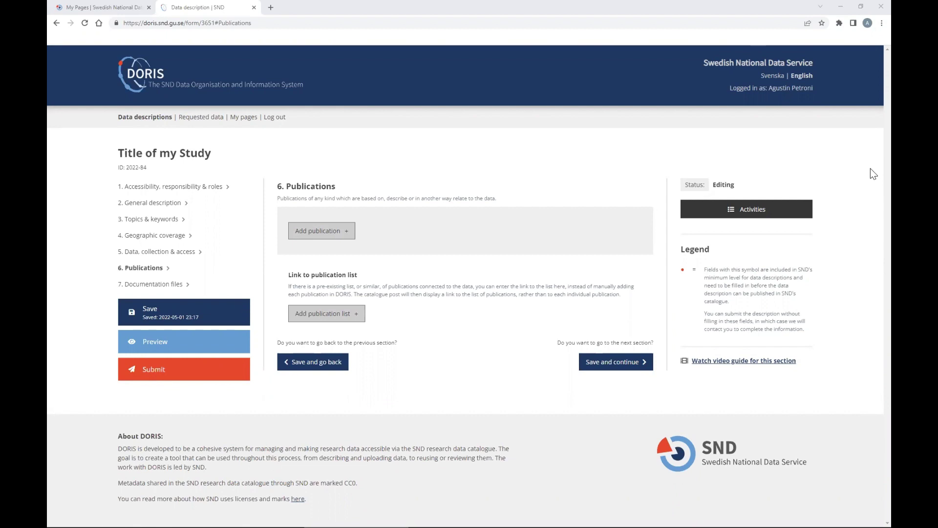
- Read the description of the Publications section and add a new publication entry
left_click_drag(278, 198, 484, 205)
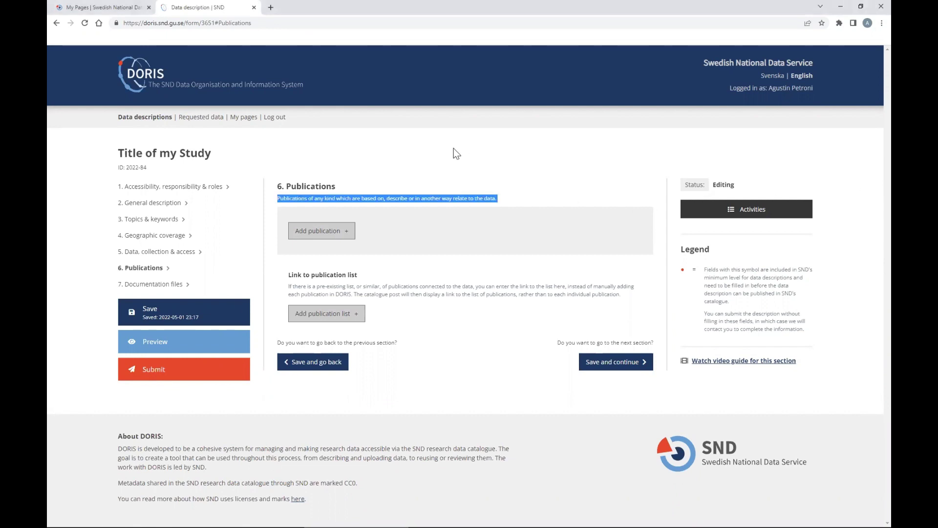
left_click(532, 184)
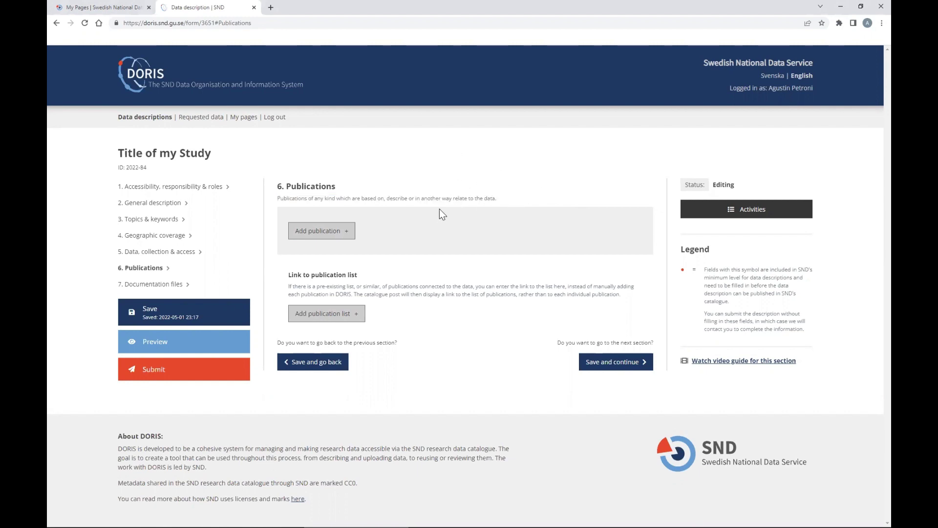
left_click(348, 236)
scroll(544, 199, "down", 3)
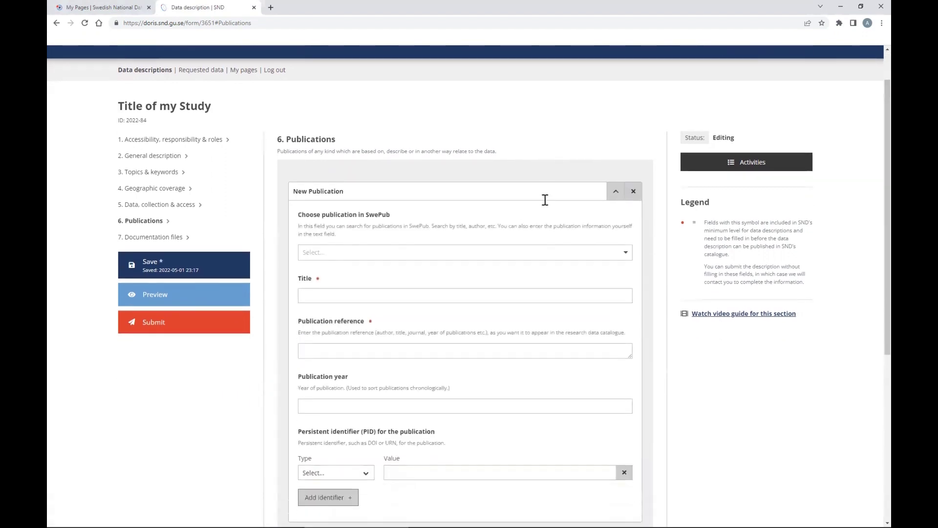
scroll(326, 215, "up", 1)
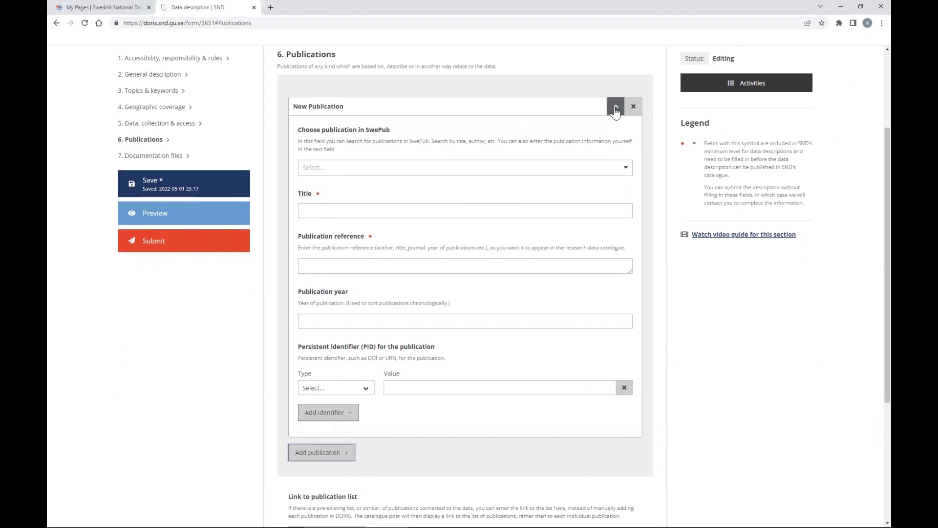
- Search SwePub for publications matching "Environ", look through the results and clear the search
left_click(626, 171)
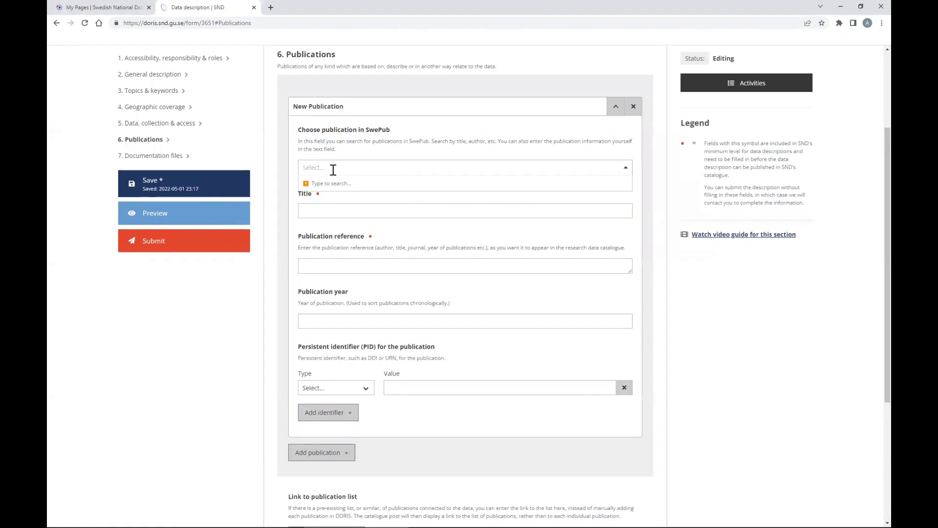
type("Environ")
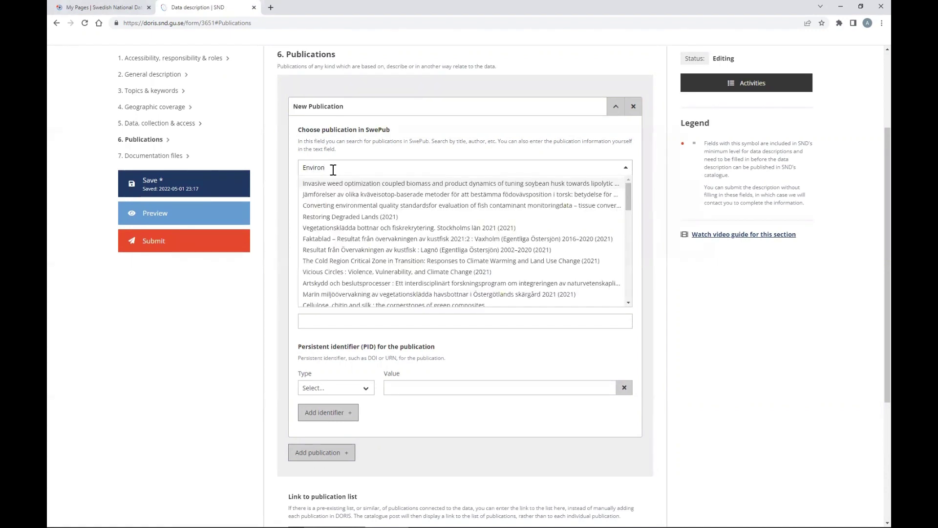
scroll(350, 234, "down", 3)
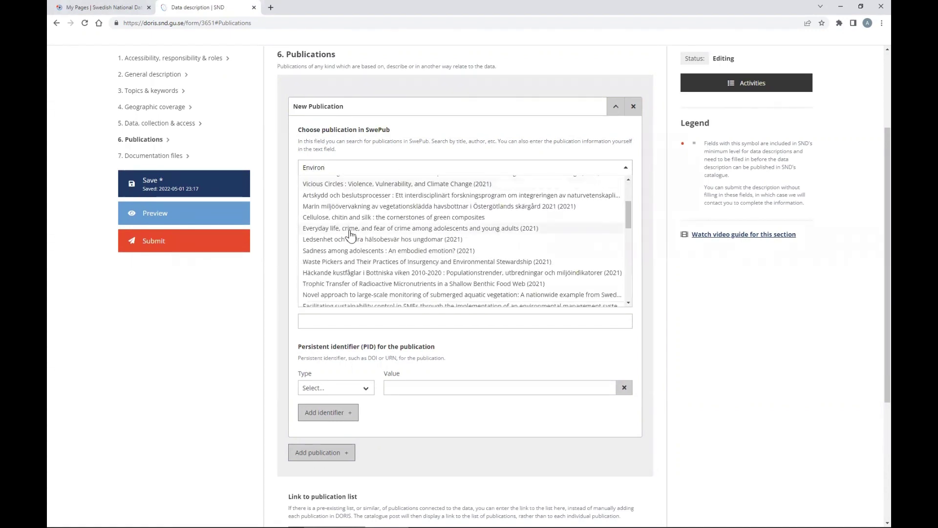
left_click_drag(338, 167, 297, 167)
key("BackSpace")
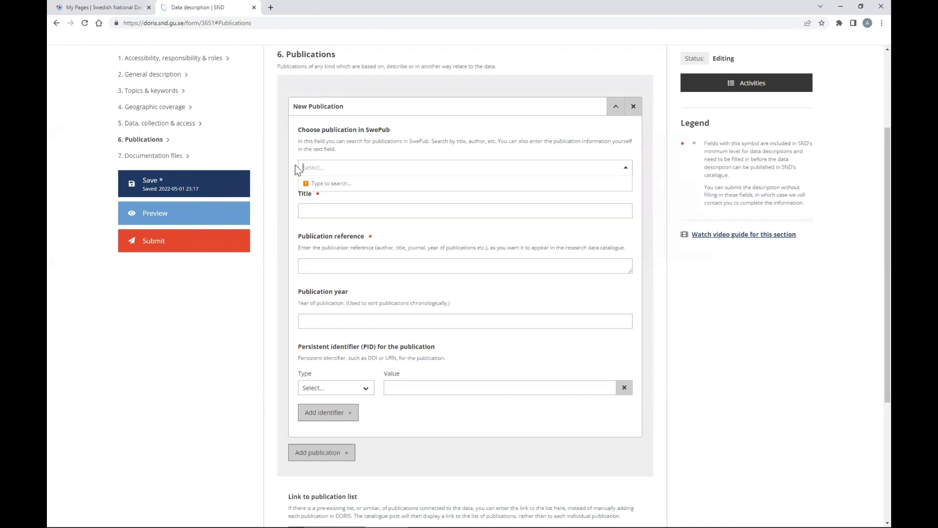
- Review the publication's title and reference fields and set its persistent identifier type to DOI
left_click(363, 206)
left_click(326, 264)
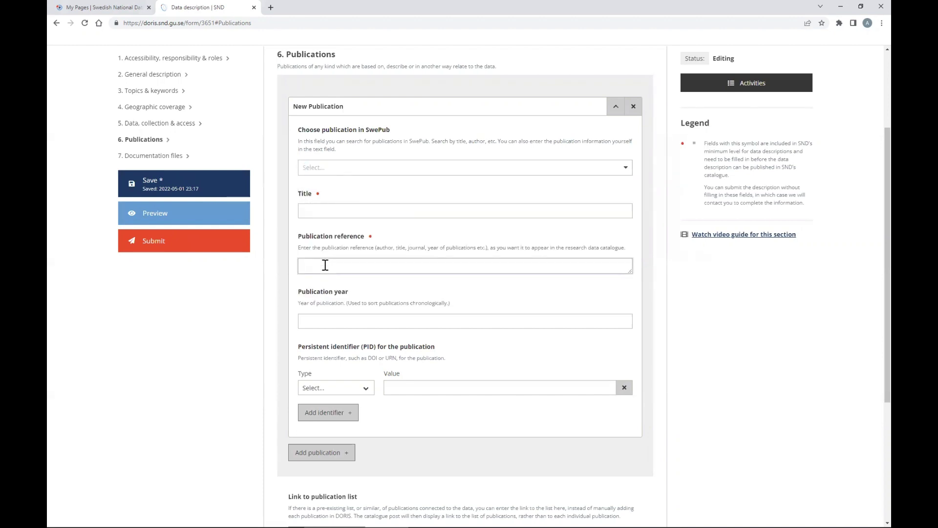
scroll(397, 303, "down", 2)
scroll(399, 305, "up", 2)
left_click_drag(375, 247, 487, 248)
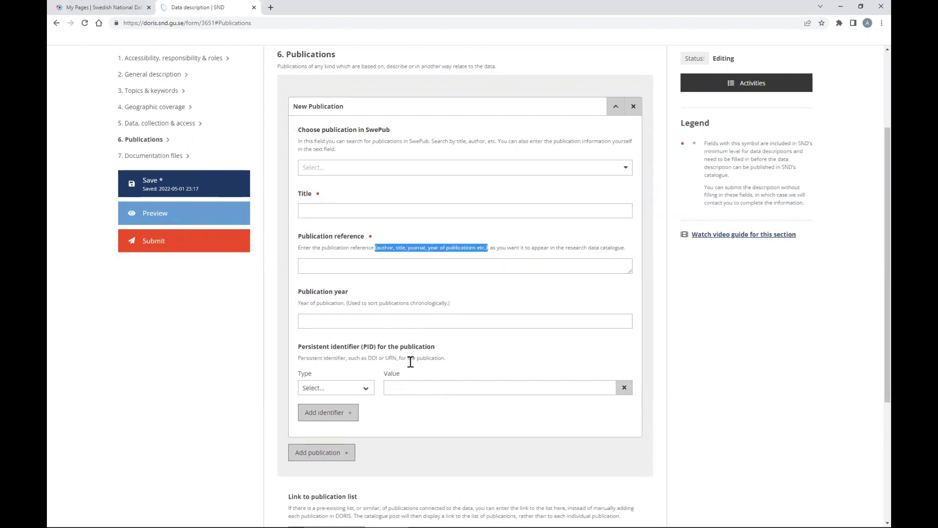
left_click(343, 391)
left_click(321, 408)
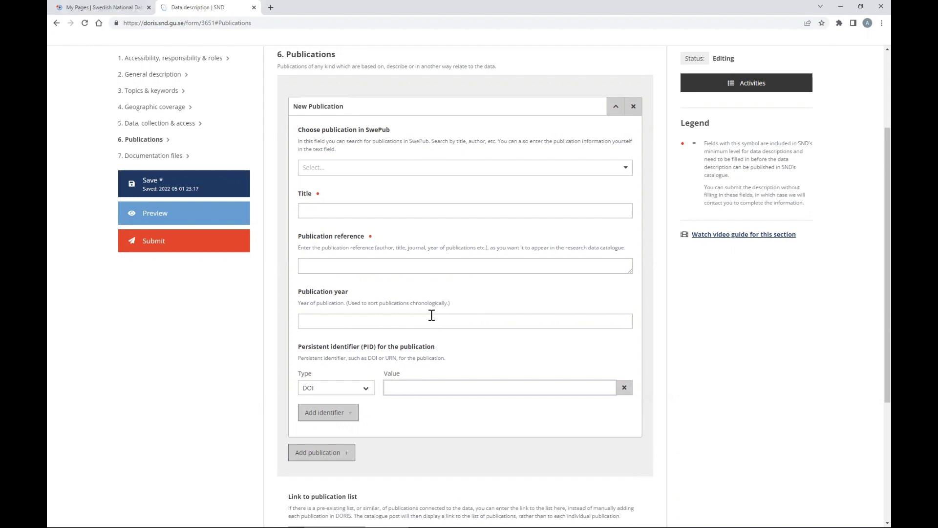
- Collapse the new publication entry and remove it from the Publications section
scroll(537, 220, "up", 1)
left_click(615, 149)
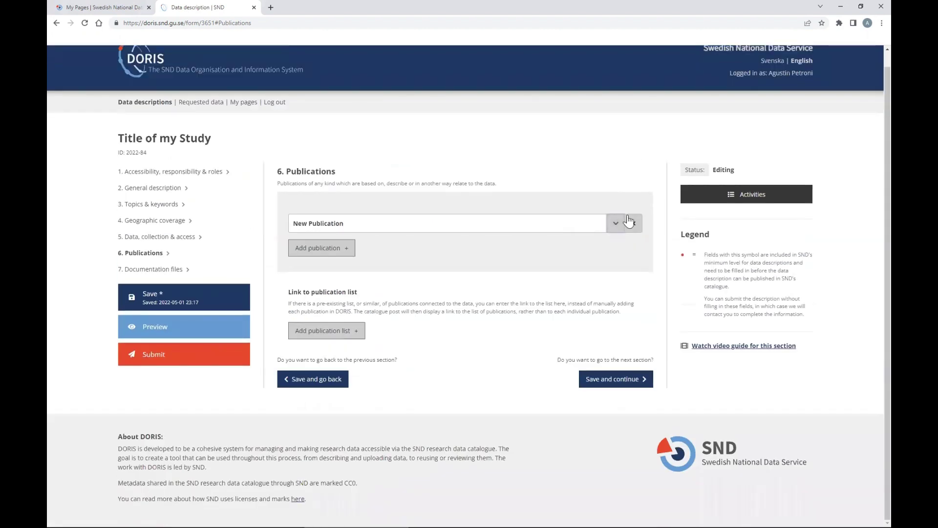
left_click(631, 223)
left_click(513, 302)
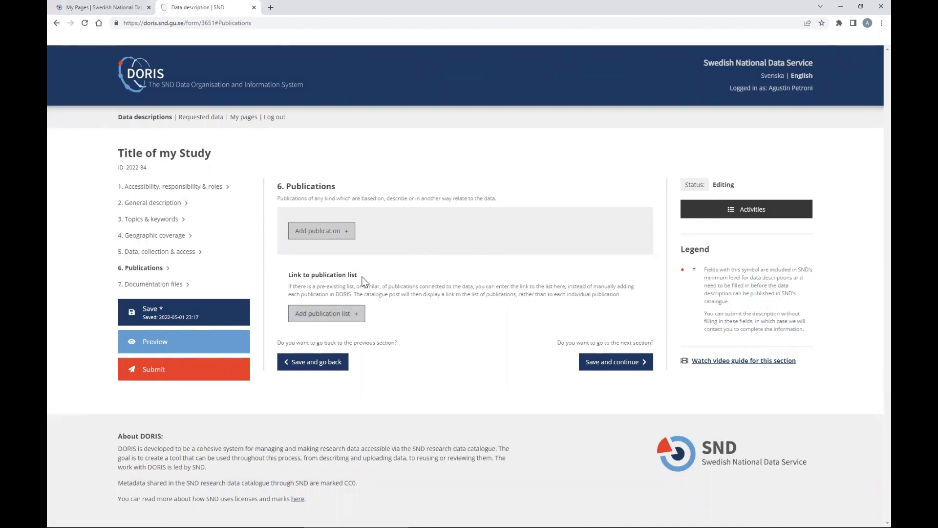
- Add a publication list link entry to view its URL and link text fields, and remove it again
left_click(354, 316)
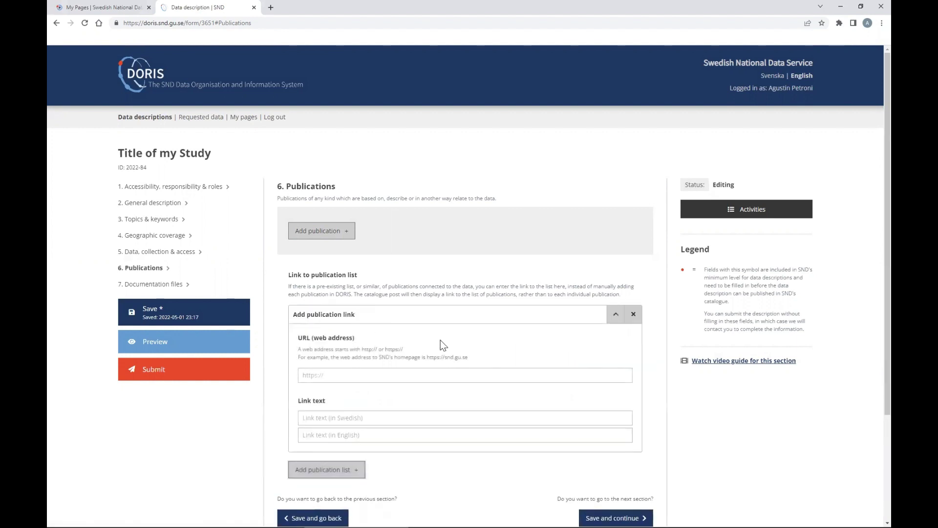
left_click(614, 317)
left_click(634, 314)
left_click(518, 303)
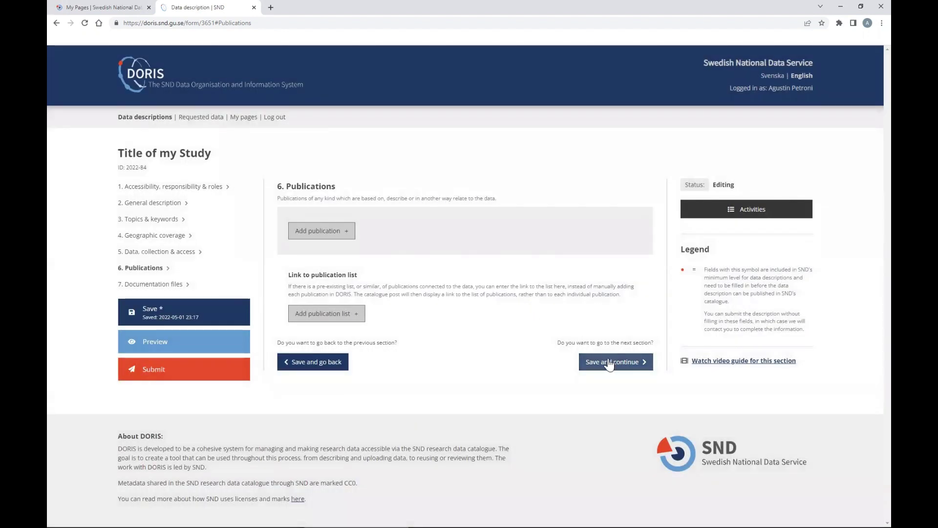
- Save and continue to Documentation files, and open the file selection for documentation uploads without choosing a file
left_click(630, 362)
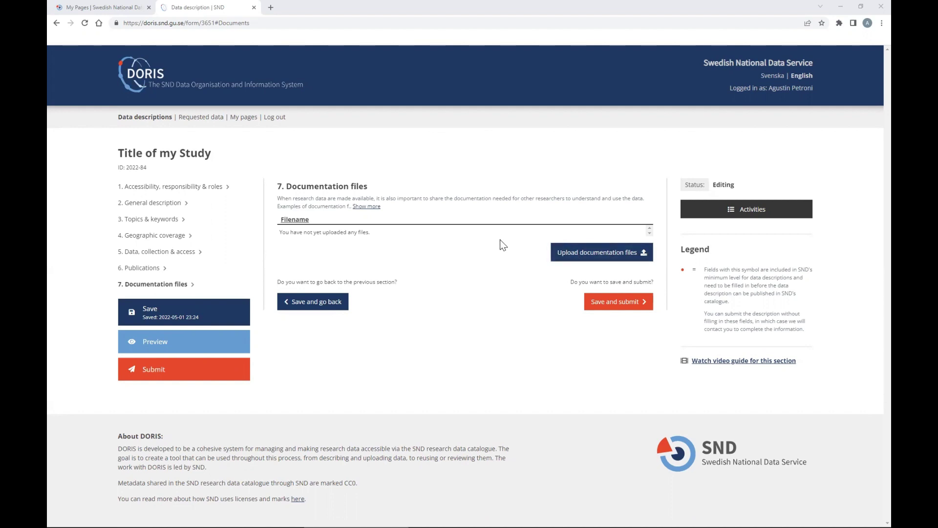
left_click(600, 254)
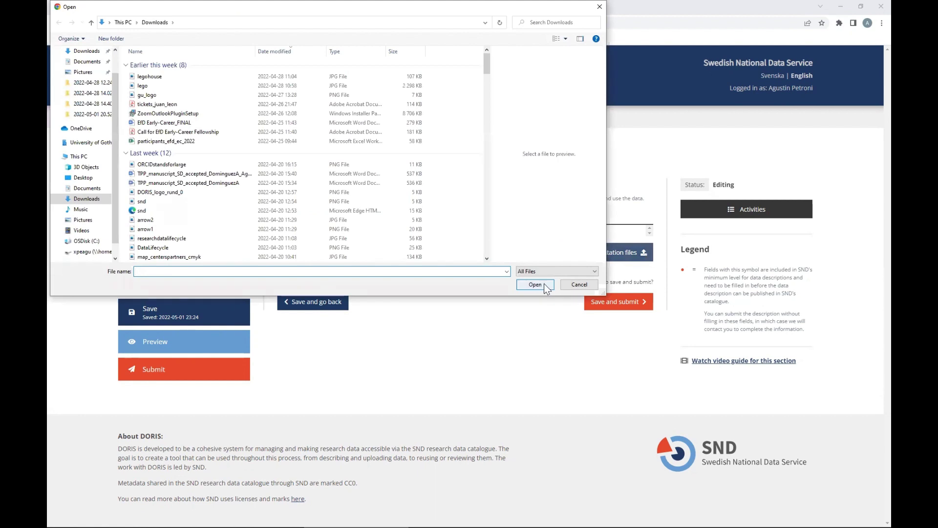
left_click(570, 286)
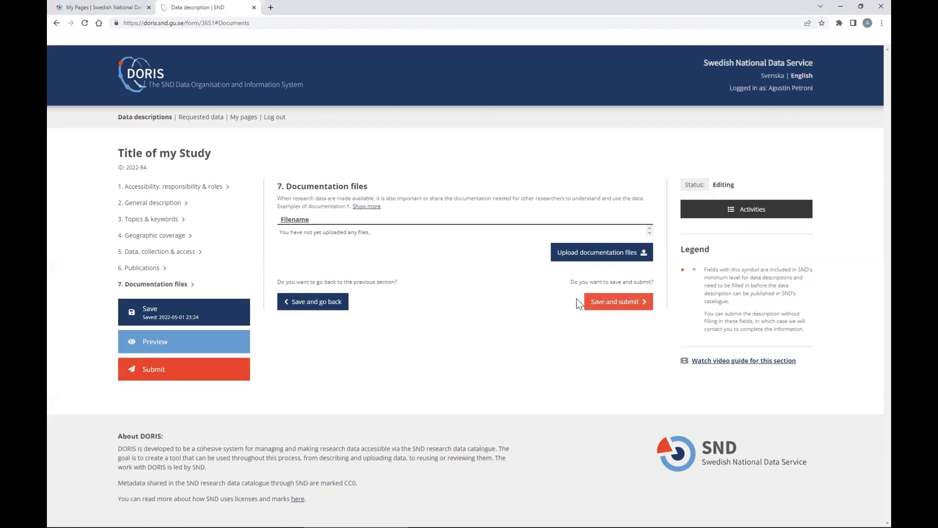
- Save the data description, go to the data descriptions in progress and check the study's entry and last modified date
left_click(175, 317)
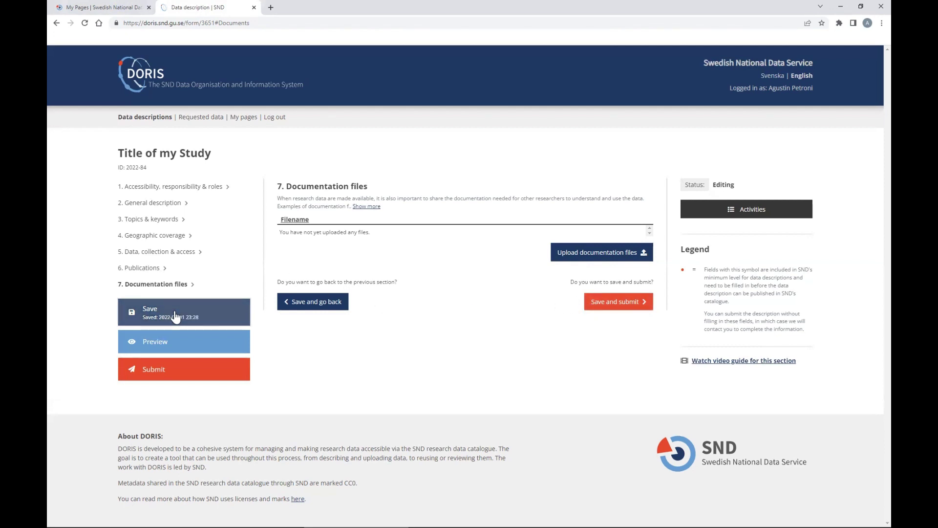
left_click(141, 118)
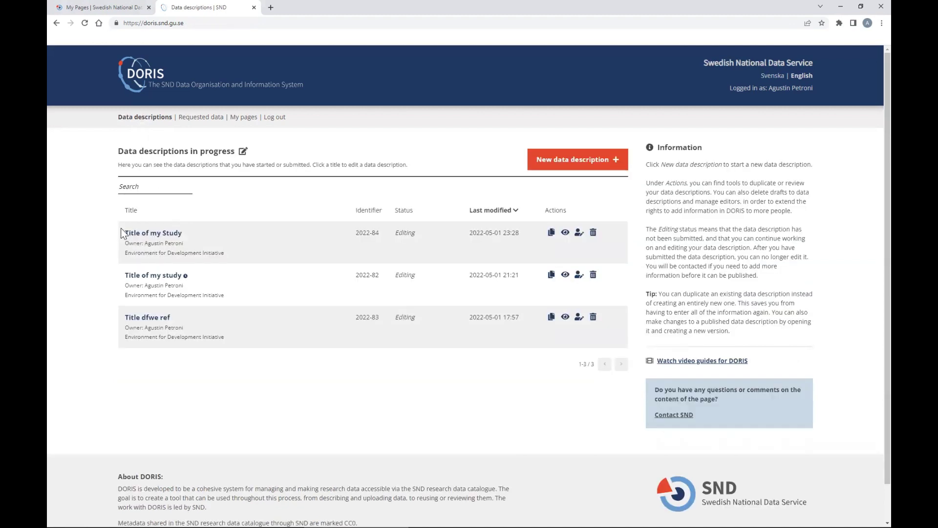
left_click_drag(122, 229, 230, 260)
left_click(231, 255)
left_click_drag(468, 232, 529, 234)
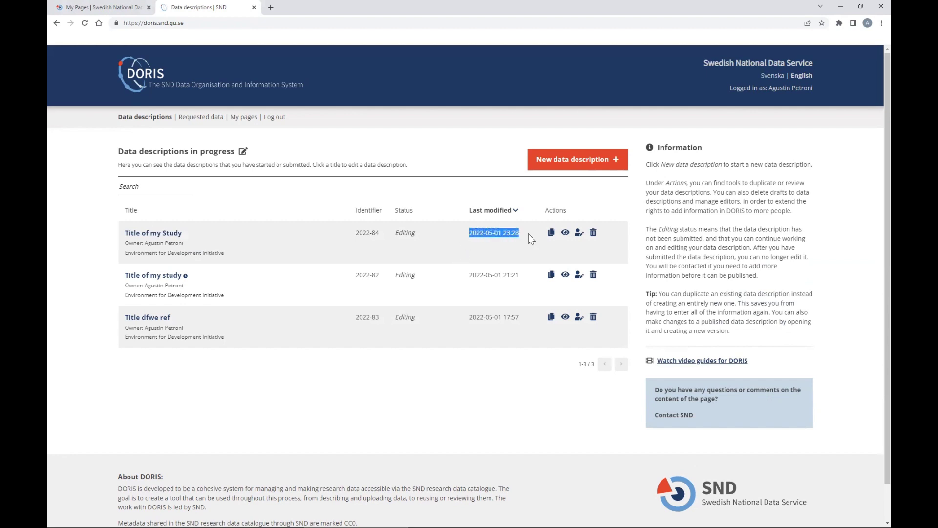
left_click(95, 236)
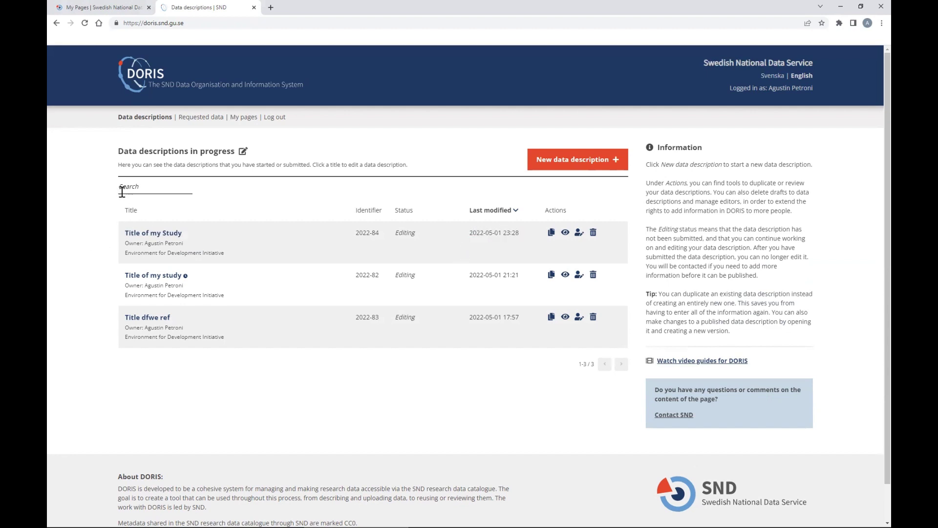